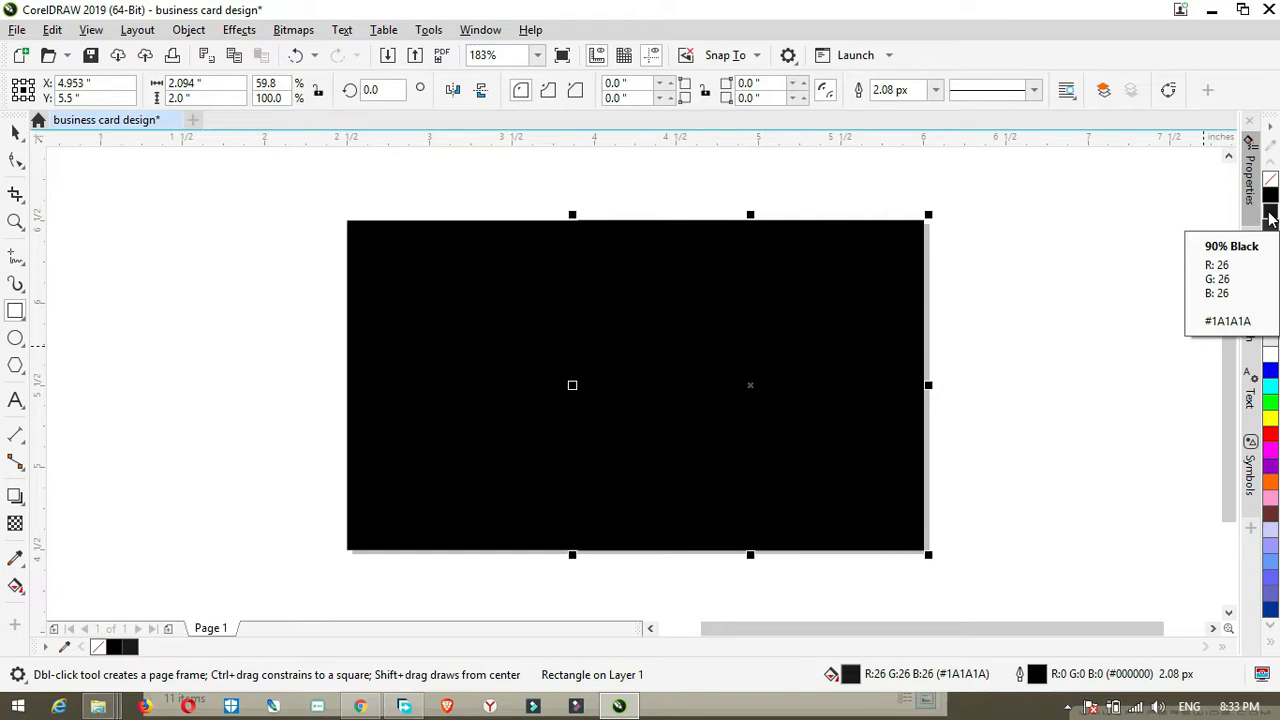
- Send the full-size black card rectangle to the back of the page
key(space)
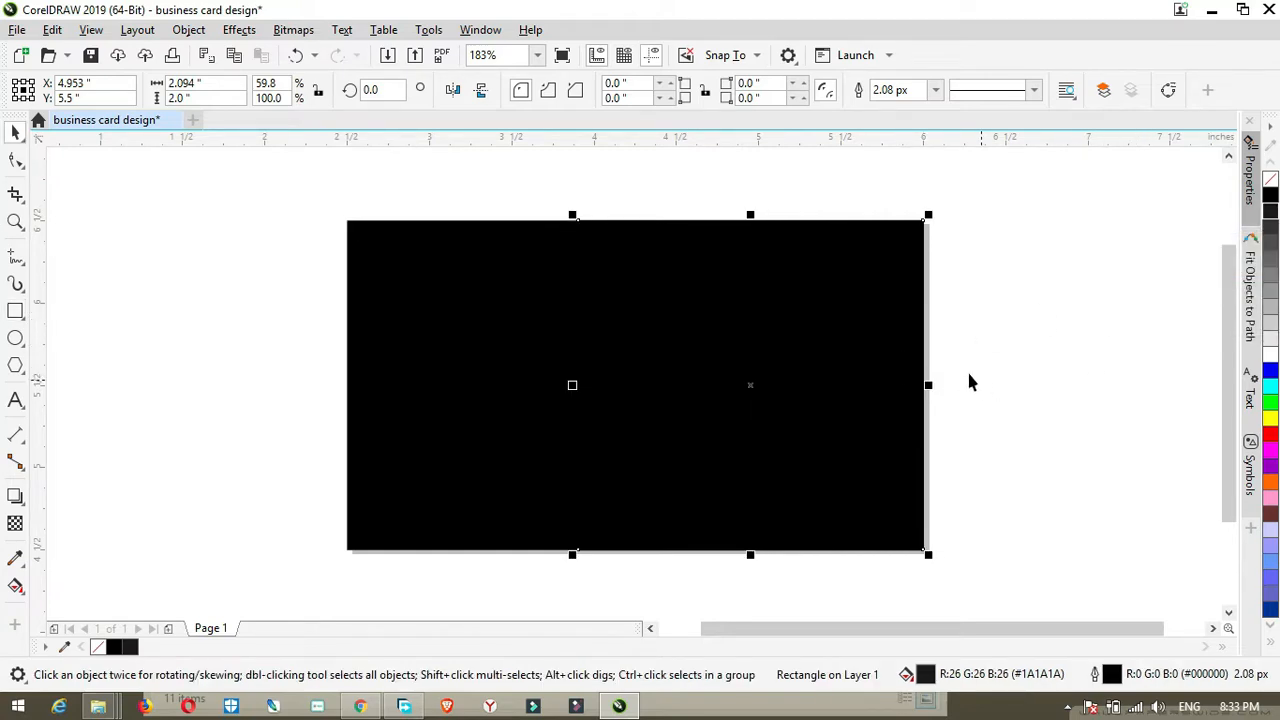
right_click(810, 350)
mouse_move(943, 290)
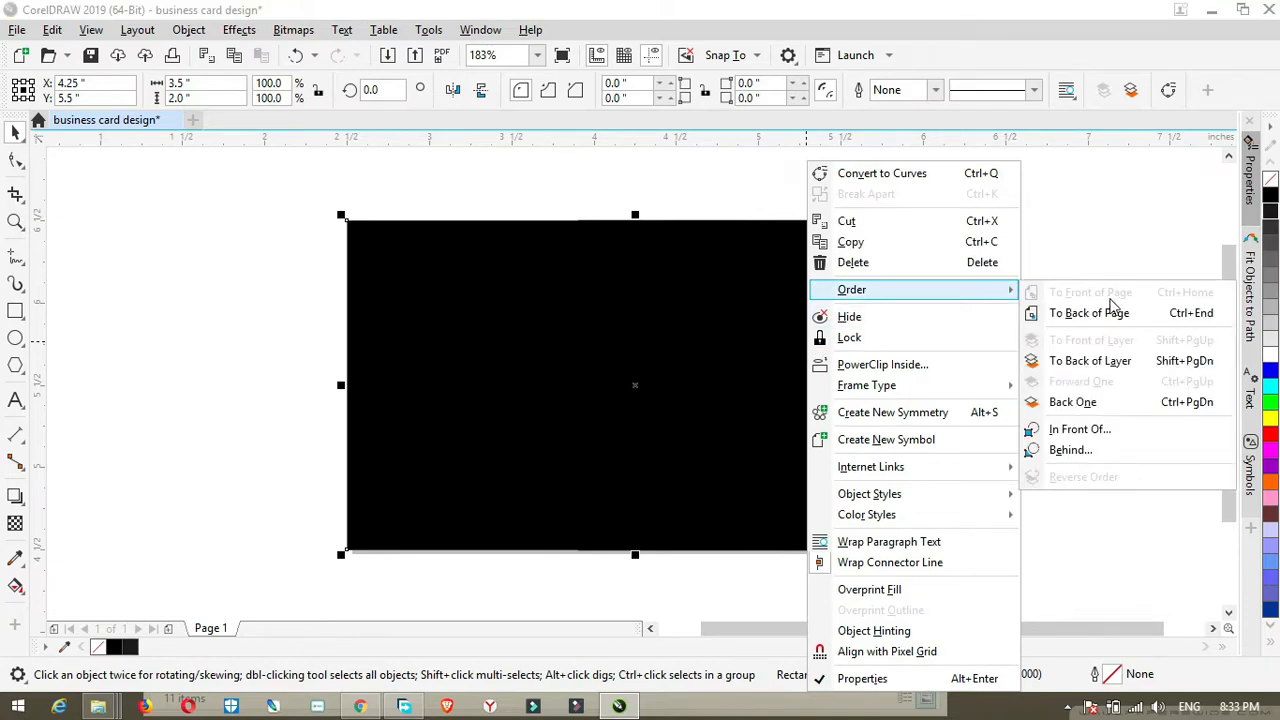
click(1105, 318)
- Fill the smaller rectangle on the card's right part with orange and no outline, and narrow it from its left edge to about 2.03 in
click(848, 351)
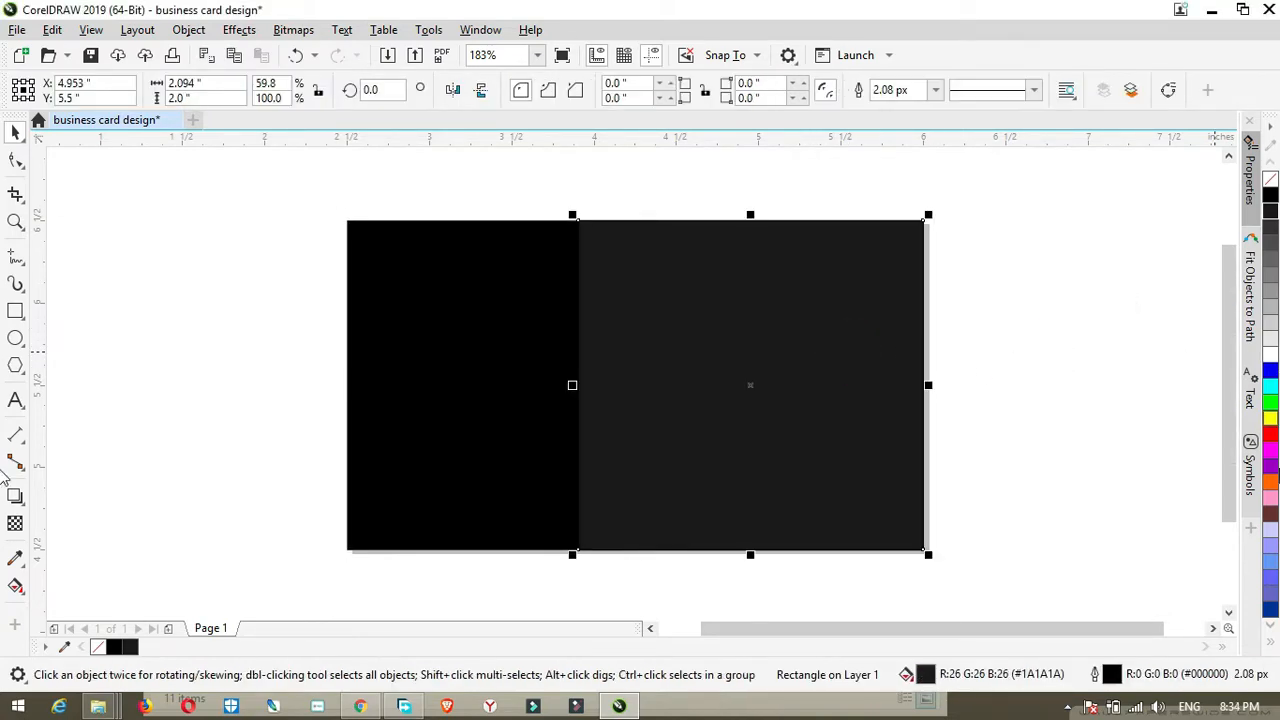
click(1270, 481)
right_click(1270, 179)
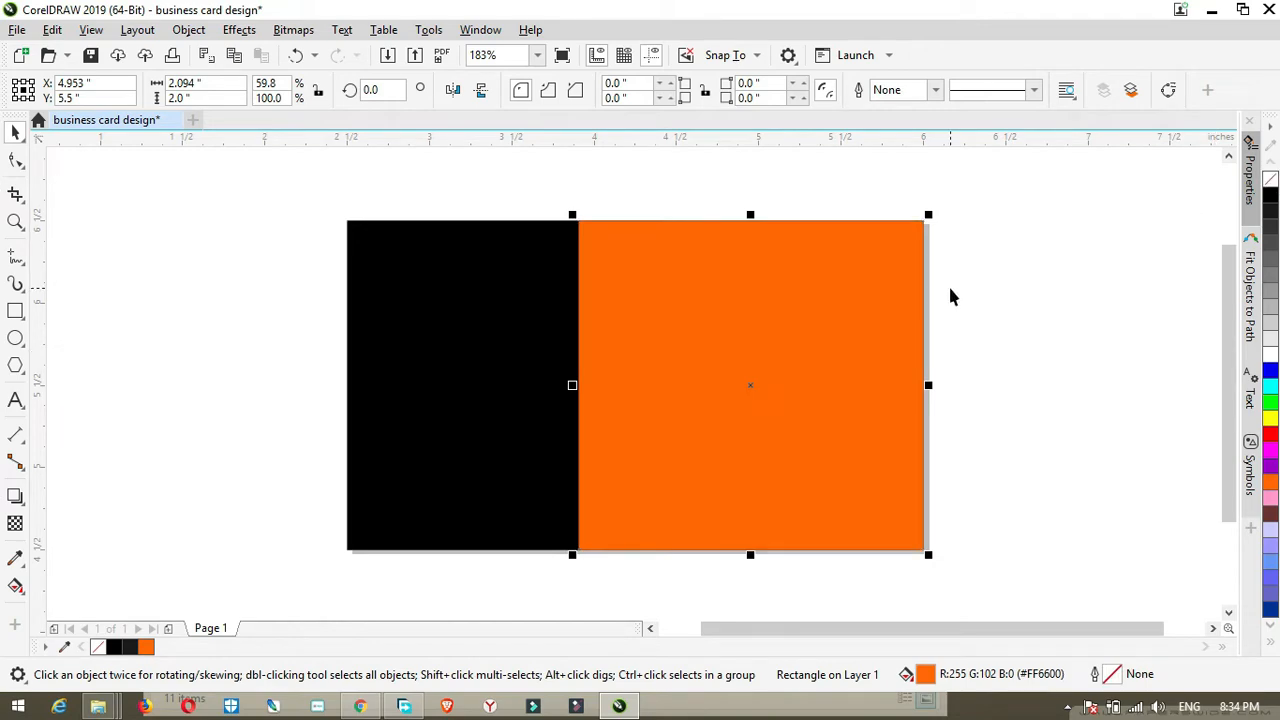
drag(572, 385, 589, 386)
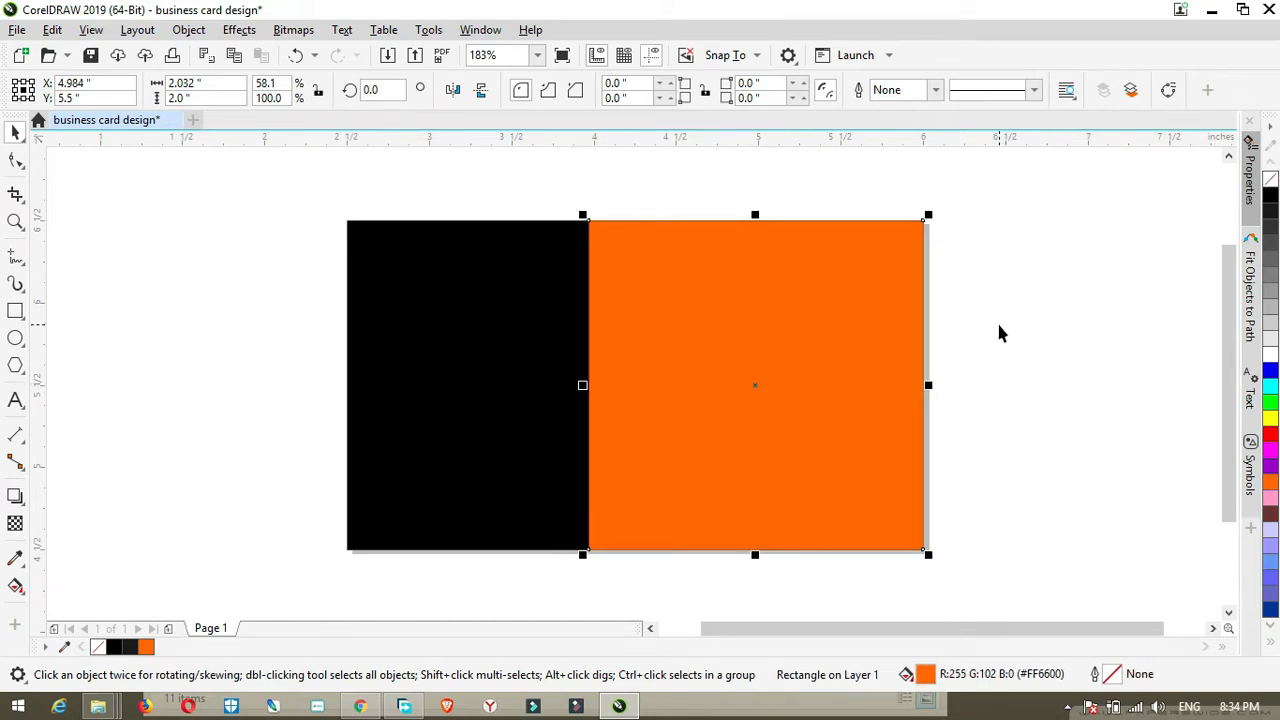
- Create a strip about 0.205 in high from a copy of the orange rectangle and fill it with 70% Black
drag(755, 215, 757, 418)
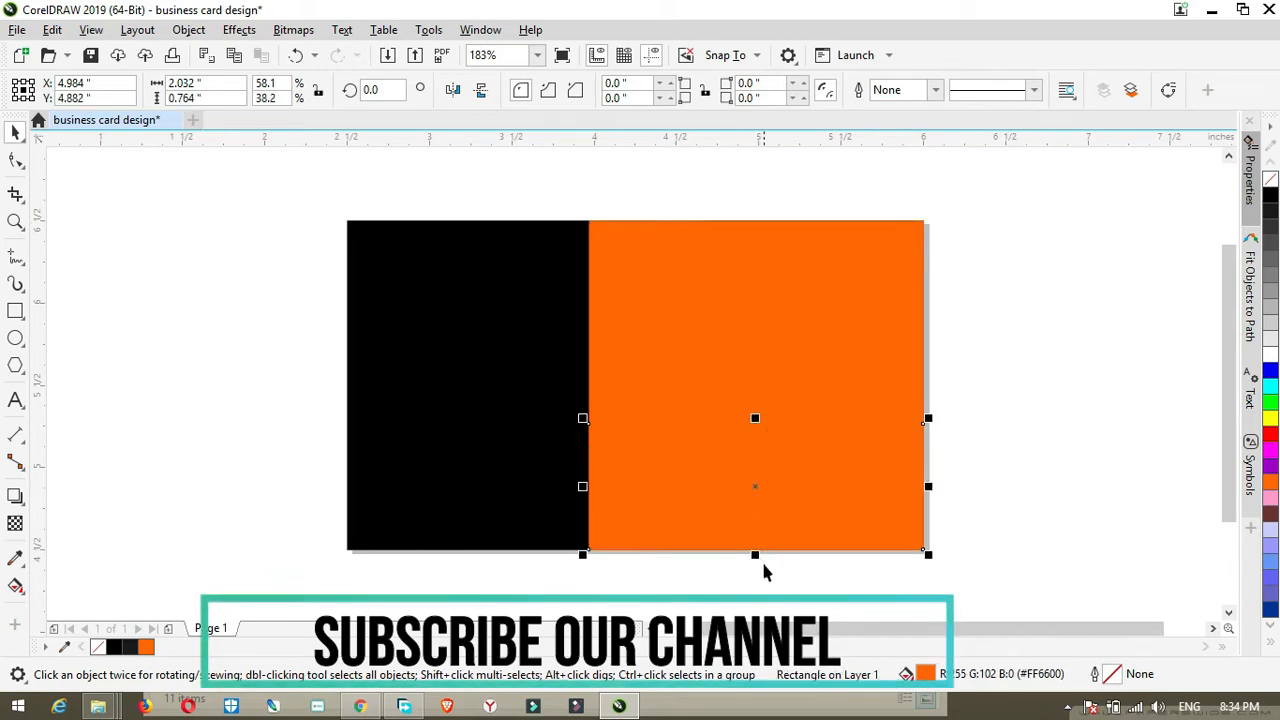
drag(755, 554, 755, 462)
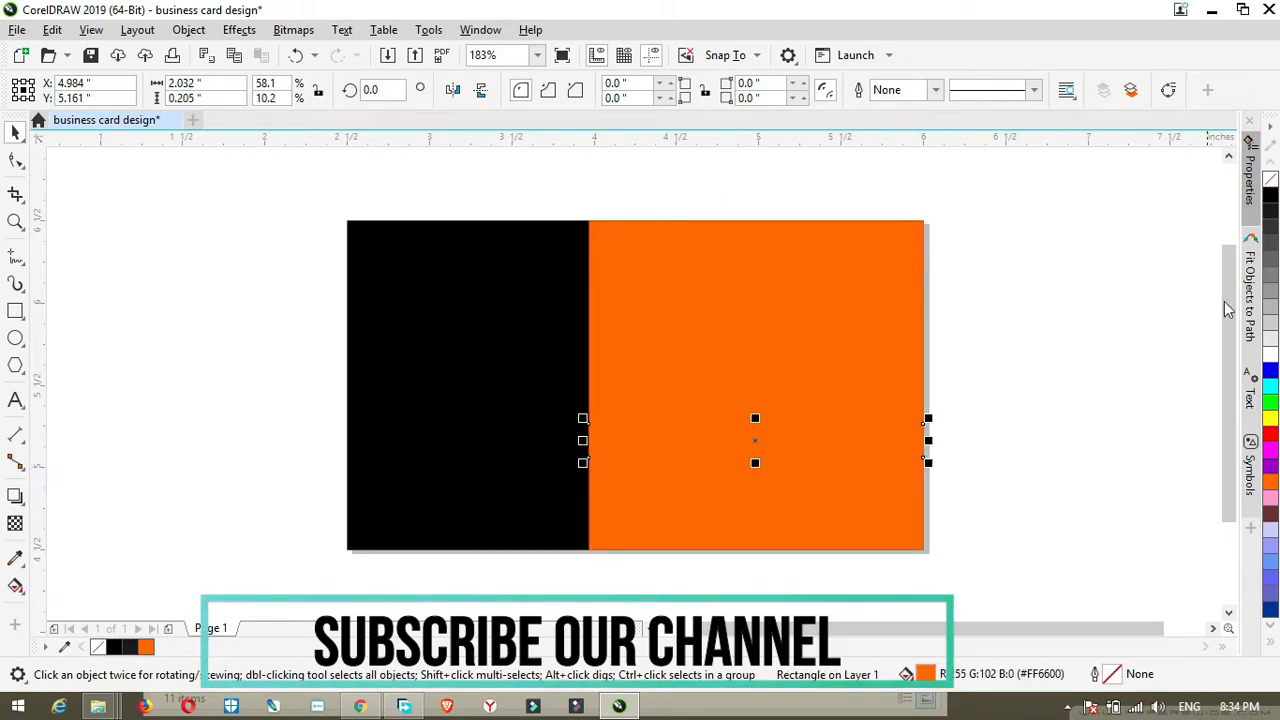
click(1270, 243)
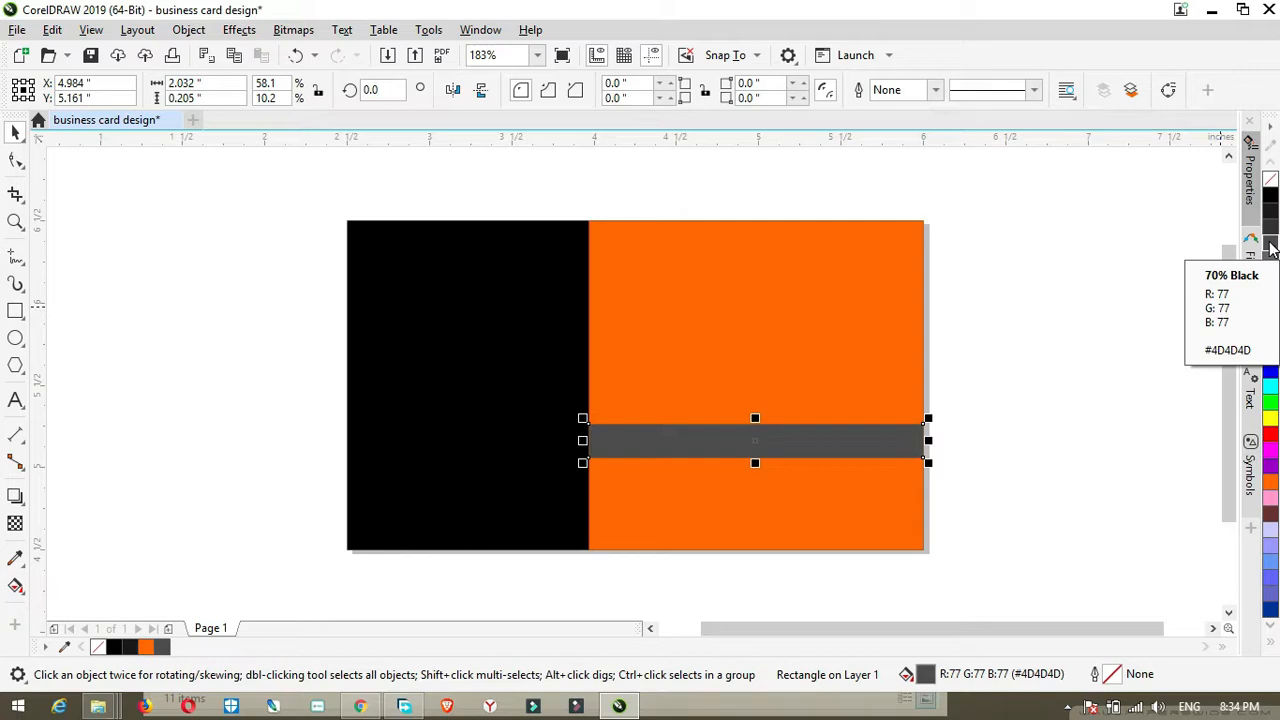
- Duplicate the gray strip and move the copy 0.24 in down, leaving a narrow orange gap between them
key(KP_Add)
key(Down)
key(Down)
key(Down)
key(Down)
key(Down)
key(Down)
key(Down)
key(Down)
key(Down)
key(Down)
key(Down)
key(Down)
key(Down)
key(Down)
key(Down)
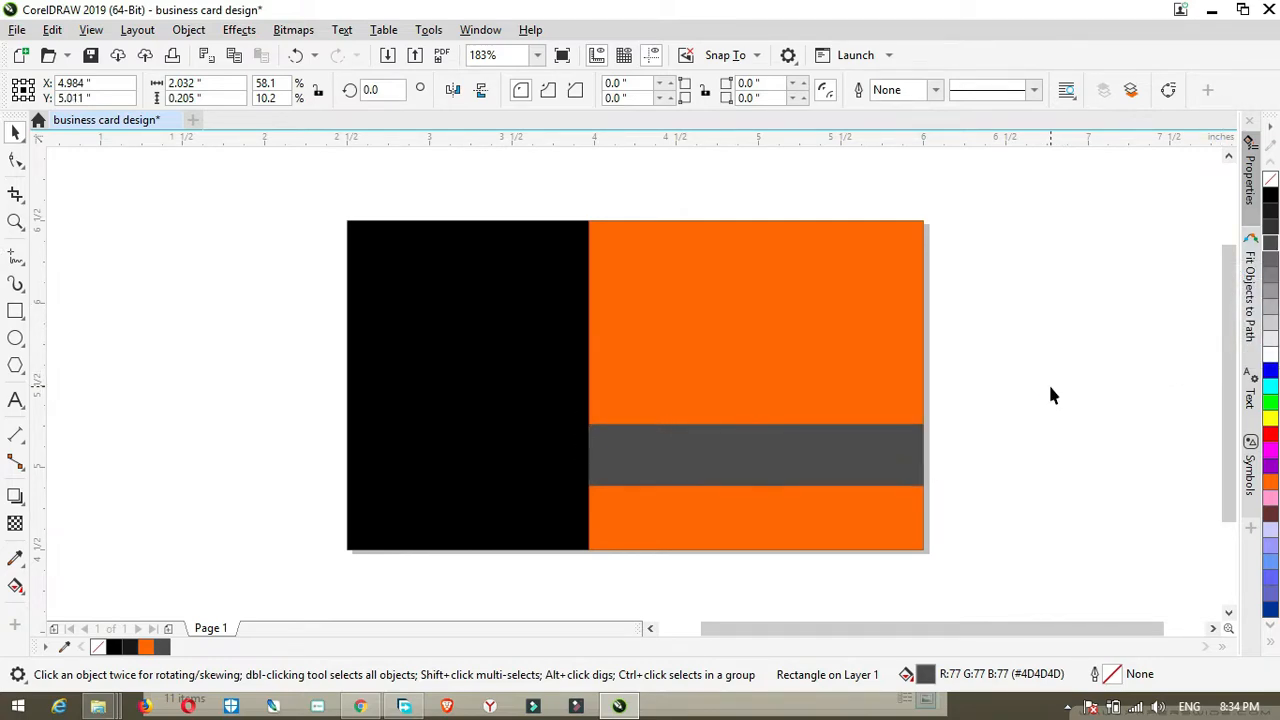
key(Down)
key(Down)
key(Down)
key(Down)
key(Down)
key(Down)
key(Down)
key(Down)
key(Down)
- Duplicate the upper gray strip and move the copy about 0.25 in up, leaving a narrow gap
click(894, 443)
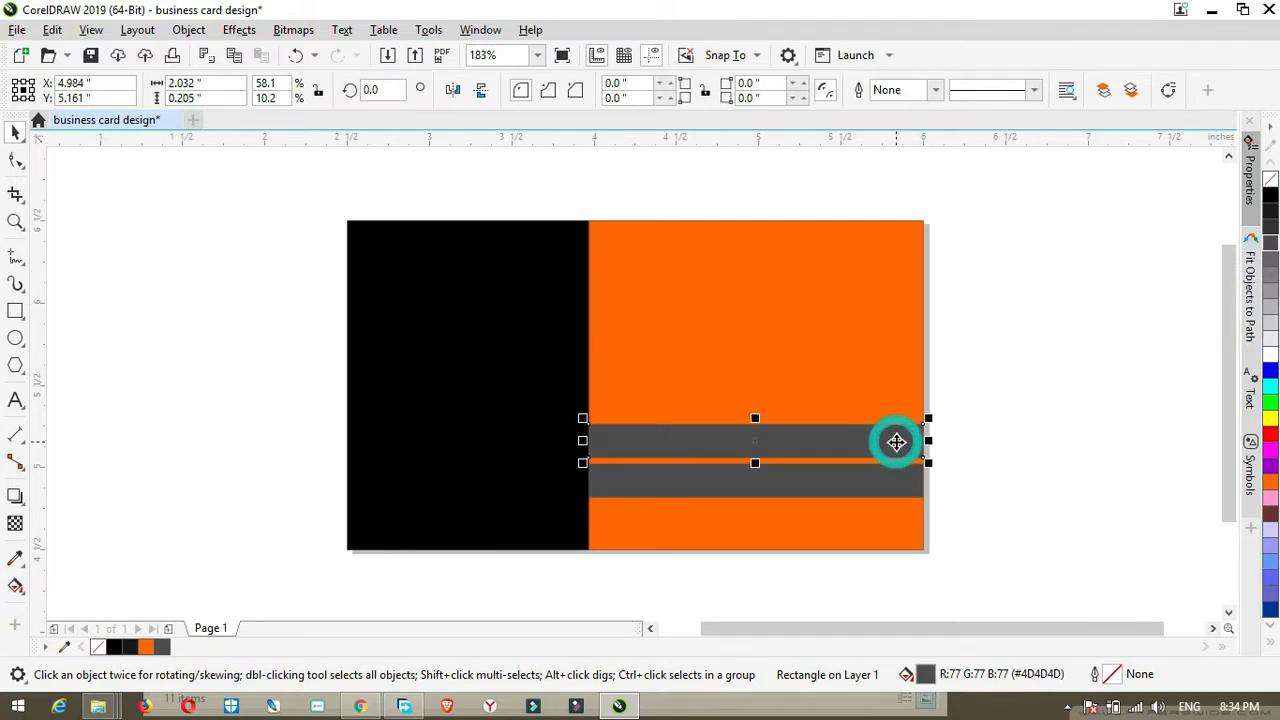
key(Up)
key(Up)
key(Up)
key(Up)
key(Up)
key(Up)
key(Up)
key(Up)
key(Up)
key(Up)
key(Up)
key(Up)
key(Up)
key(Up)
key(Up)
key(Up)
key(Up)
key(Up)
key(Up)
key(Up)
key(Up)
key(Up)
key(Up)
key(Up)
key(Up)
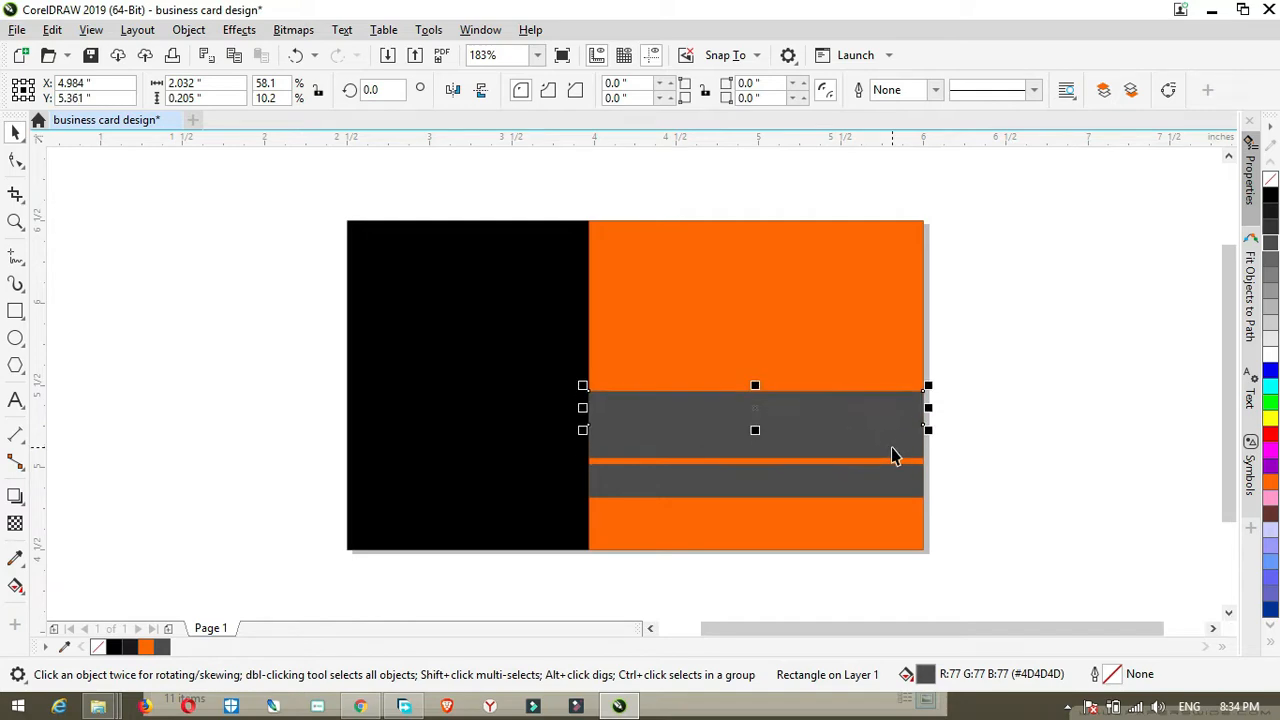
- Place a copy of the lowest gray strip 0.24 in below it and nudge the top strip slightly down to even the gaps
click(882, 480)
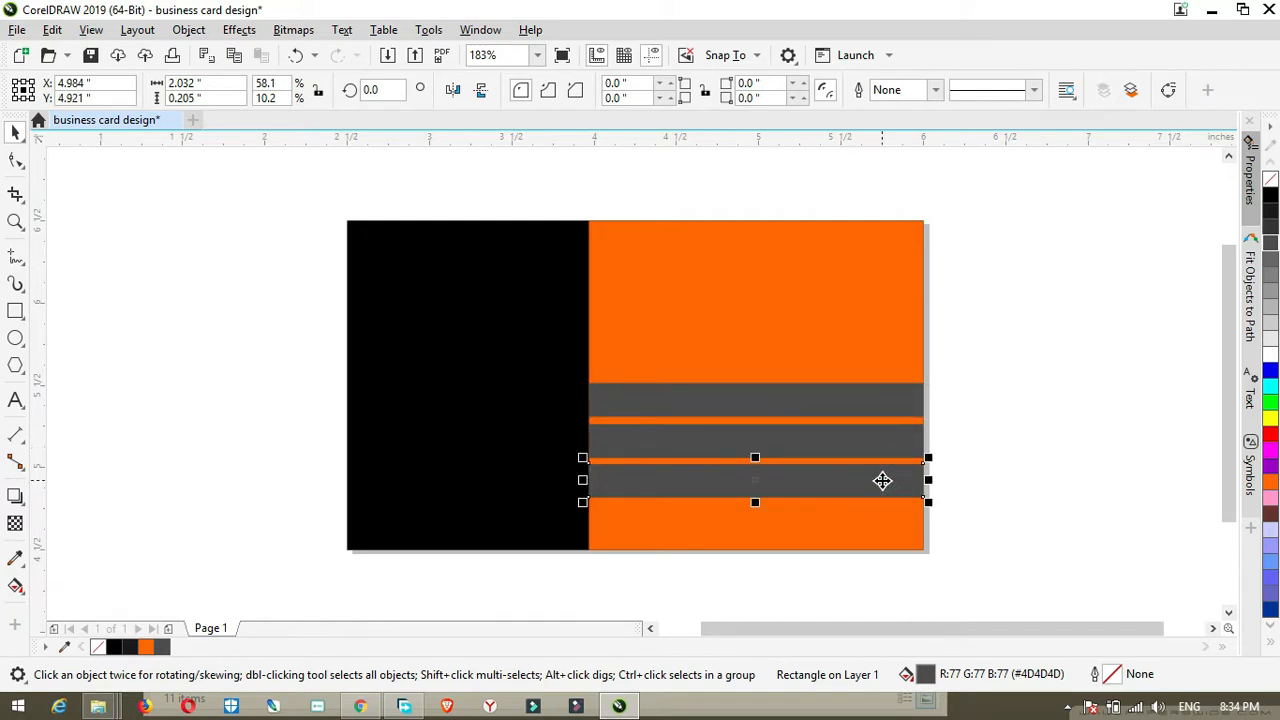
key(Down)
key(Down)
key(Down)
key(Down)
key(Down)
key(Down)
key(Down)
key(Down)
key(Down)
key(Down)
key(Down)
key(Down)
key(Down)
key(Down)
key(Down)
key(Down)
key(Down)
key(Down)
key(Down)
key(Down)
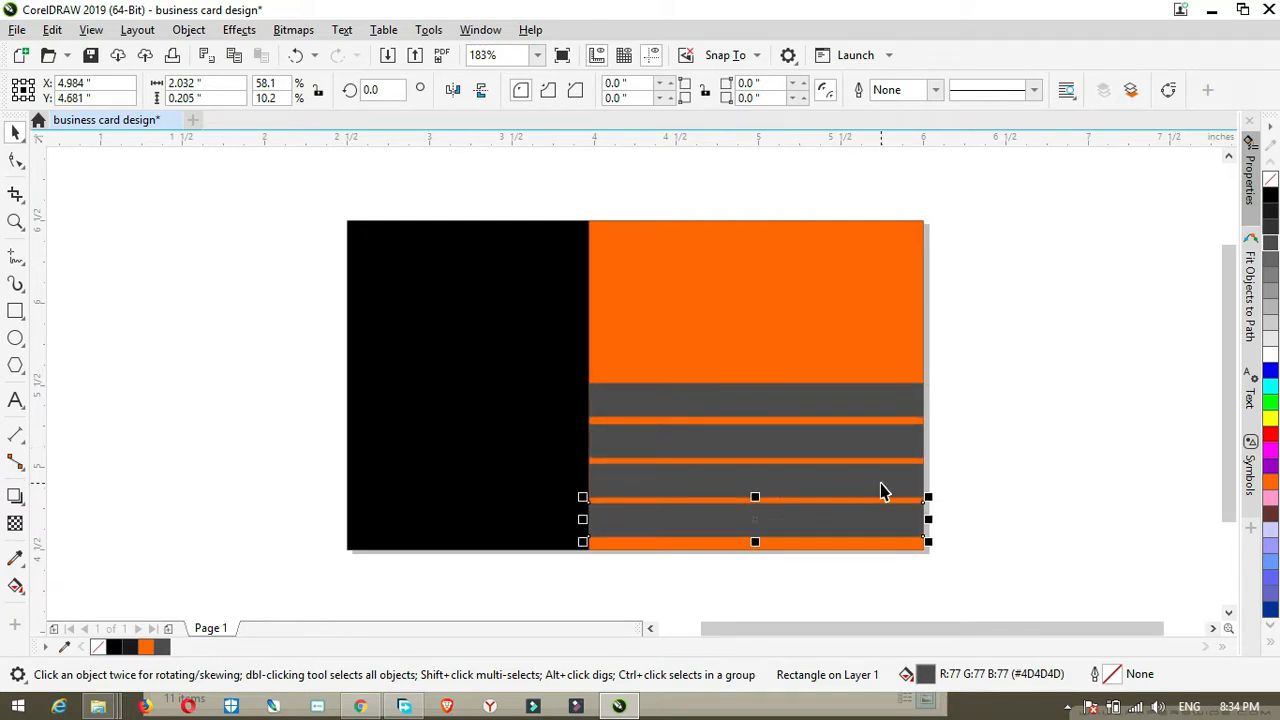
click(874, 412)
key(Escape)
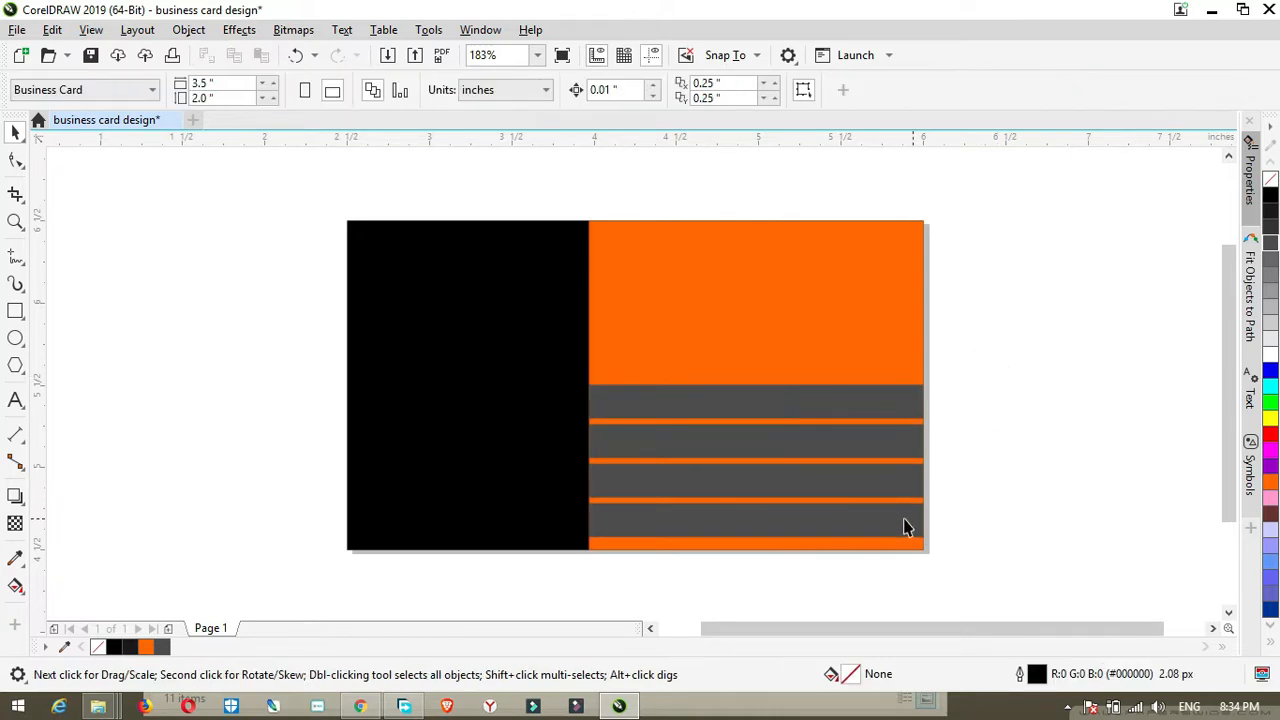
- Move all four gray strips together 0.15 in to the left so they overlap the black area
drag(755, 375, 557, 368)
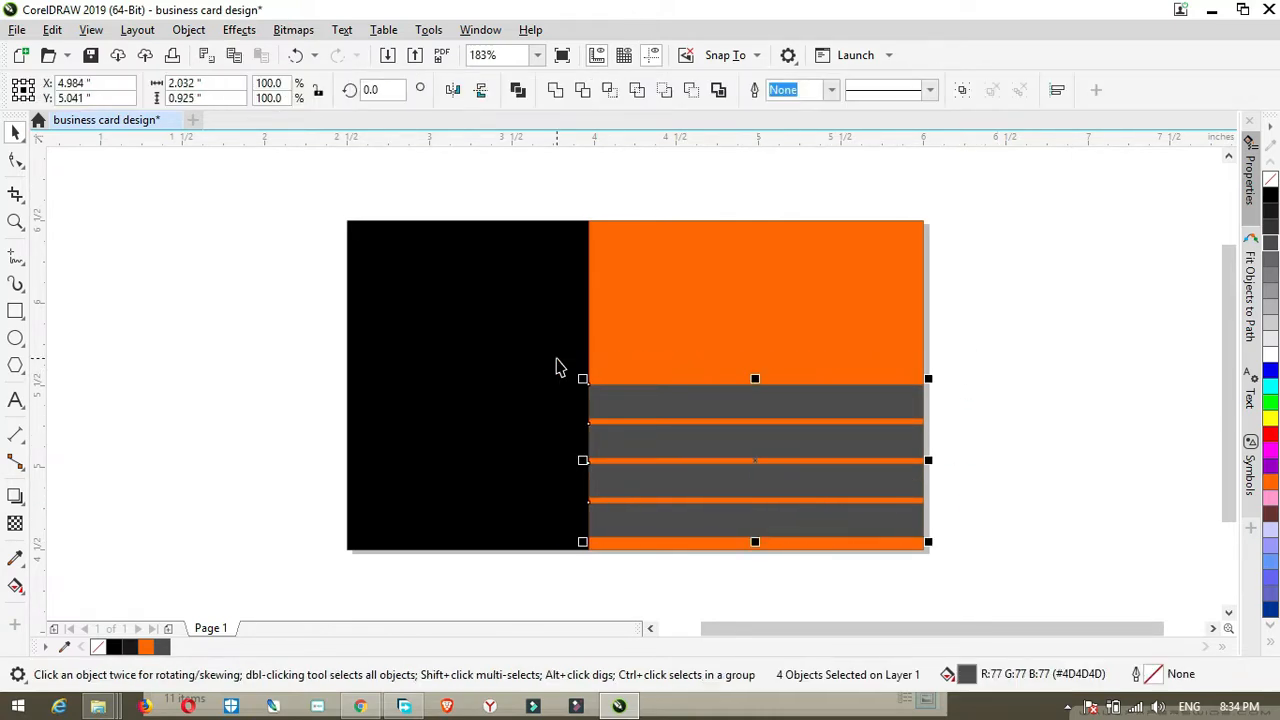
key(Left)
key(Left)
key(Left)
key(Left)
key(Left)
key(Left)
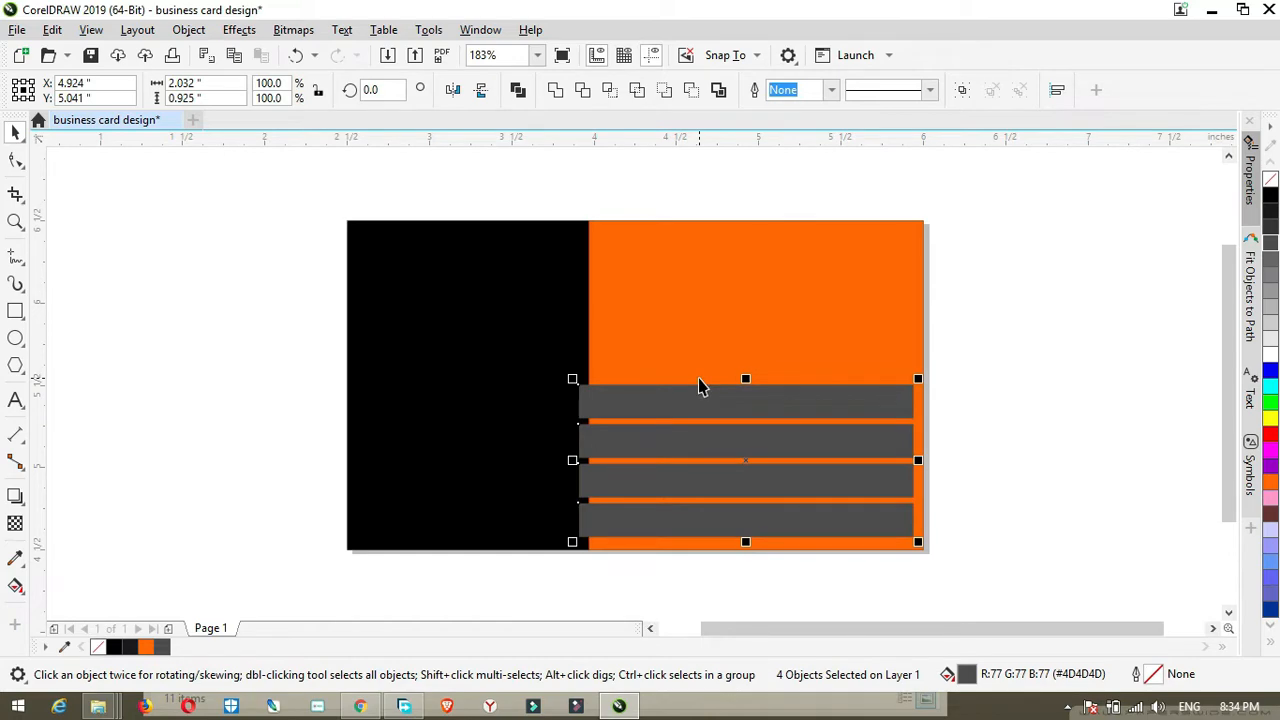
key(Left)
key(Left)
key(Left)
key(Left)
key(Left)
key(Left)
key(Left)
key(Left)
key(Left)
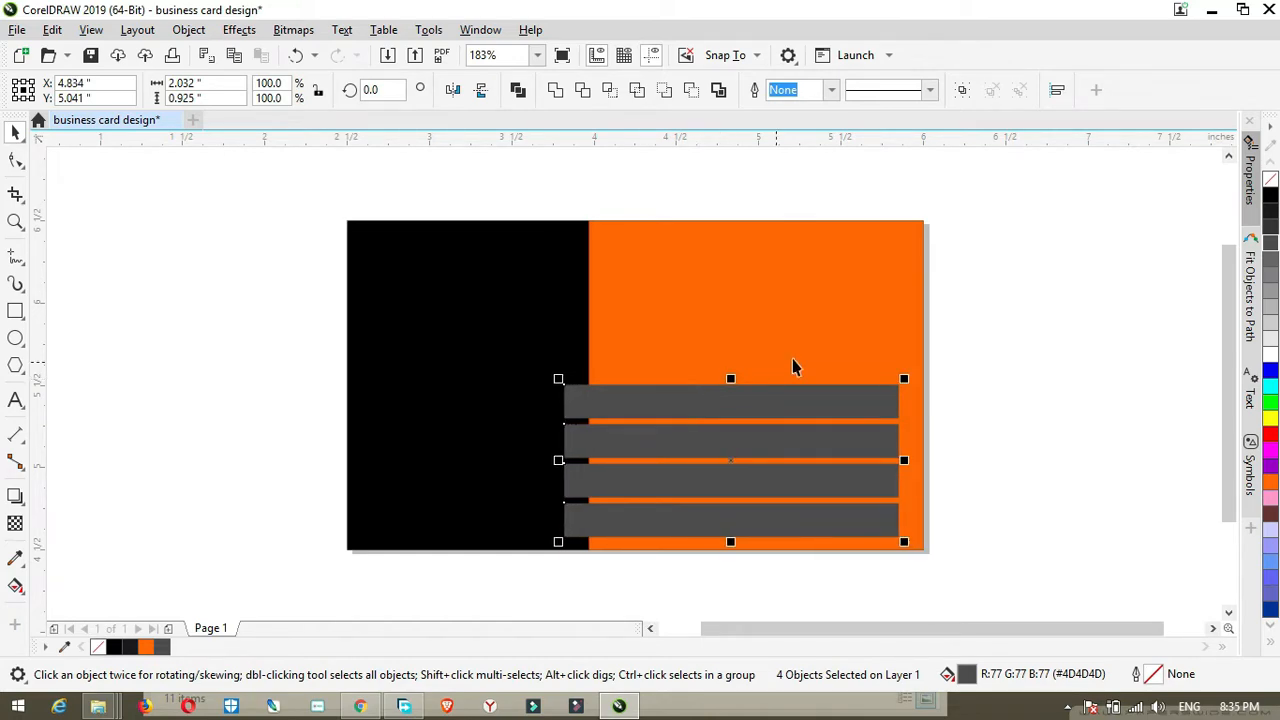
- Move the top gray strip up to about Y 5.521 in, apart from the other three strips
click(771, 398)
drag(771, 398, 770, 378)
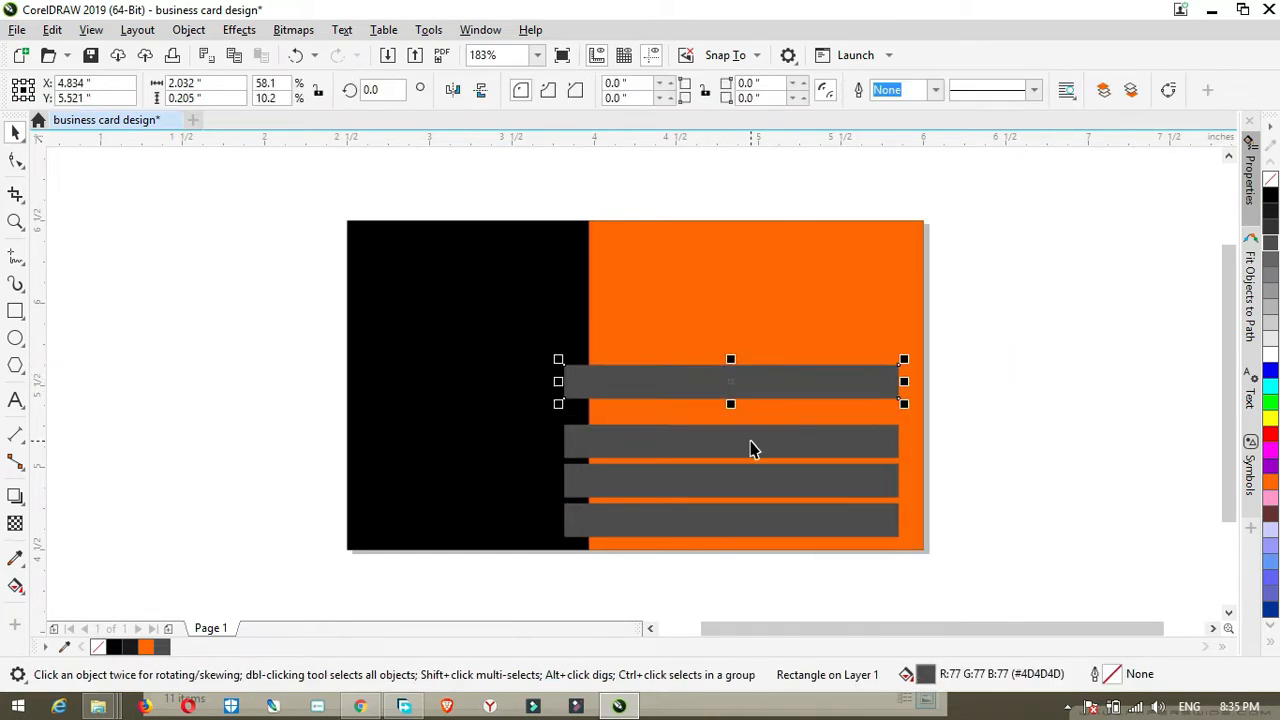
scroll(589, 378, up, 5)
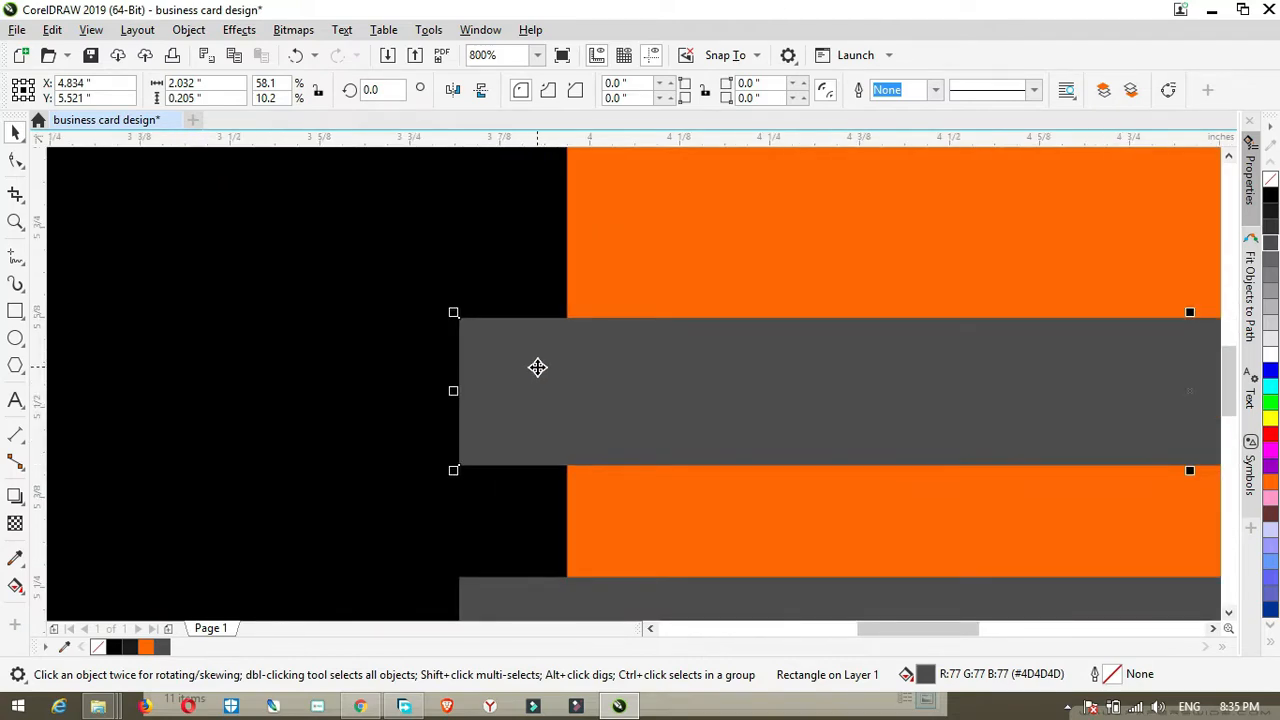
scroll(658, 374, down, 4)
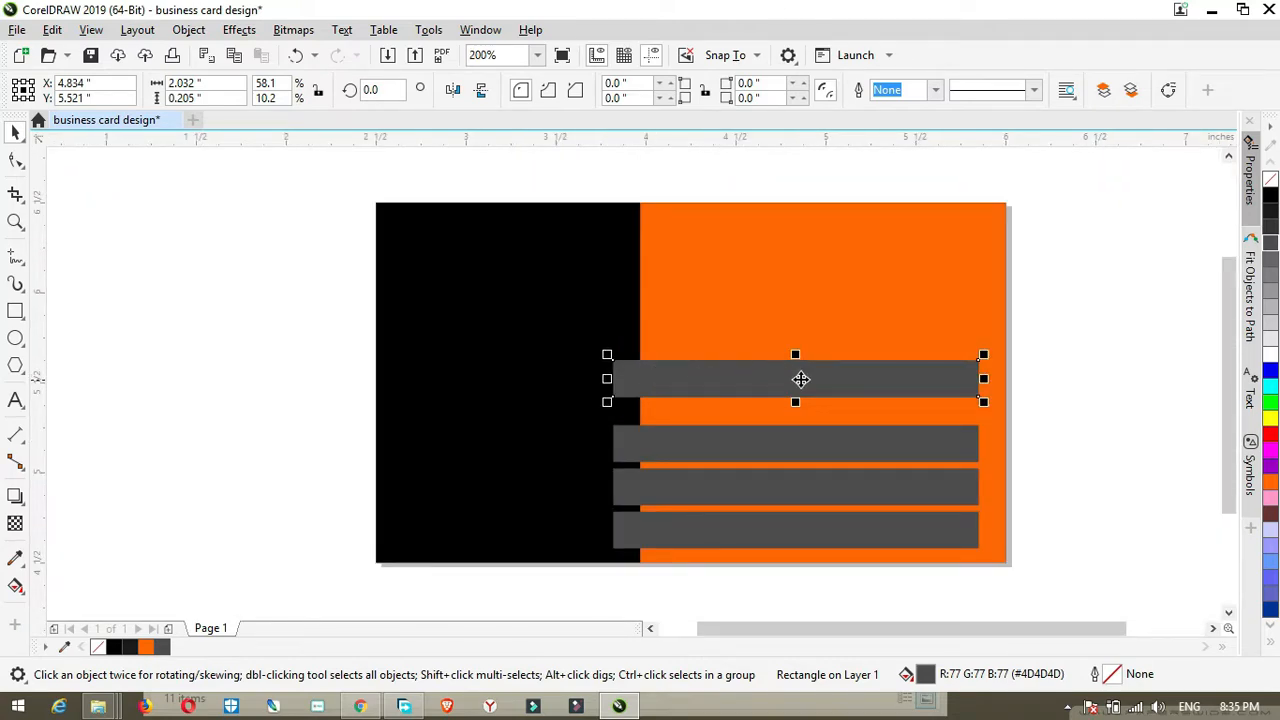
- Create a block about 0.245 in wide at the top strip's left end from a copy of it and fill it with 90% Black
drag(984, 378, 662, 385)
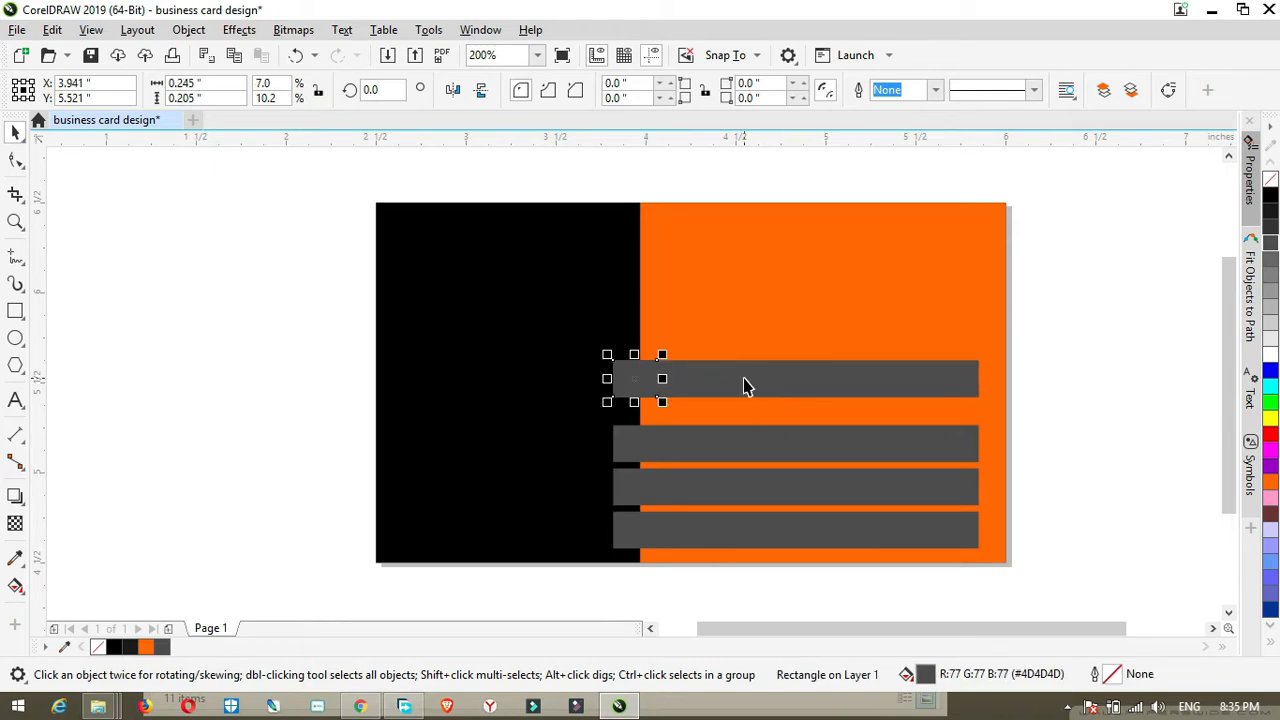
click(1270, 211)
- Try to send the small dark block to the back of the page
right_click(645, 378)
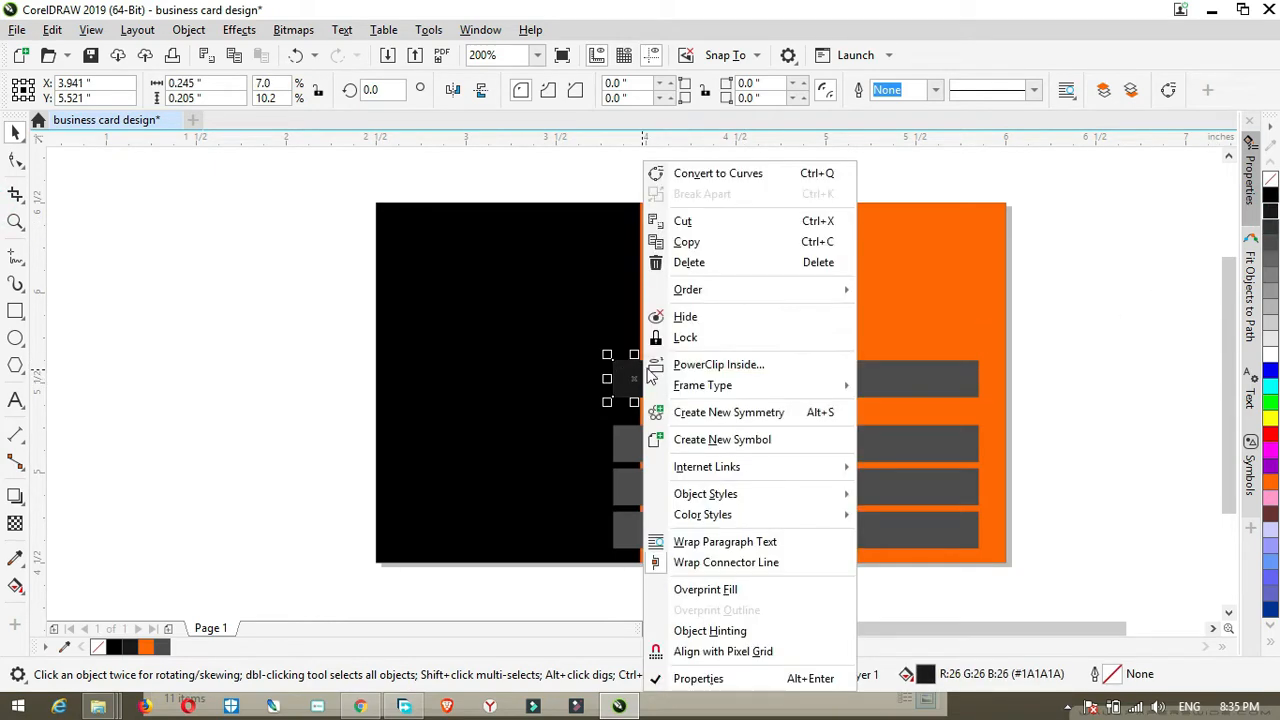
mouse_move(807, 290)
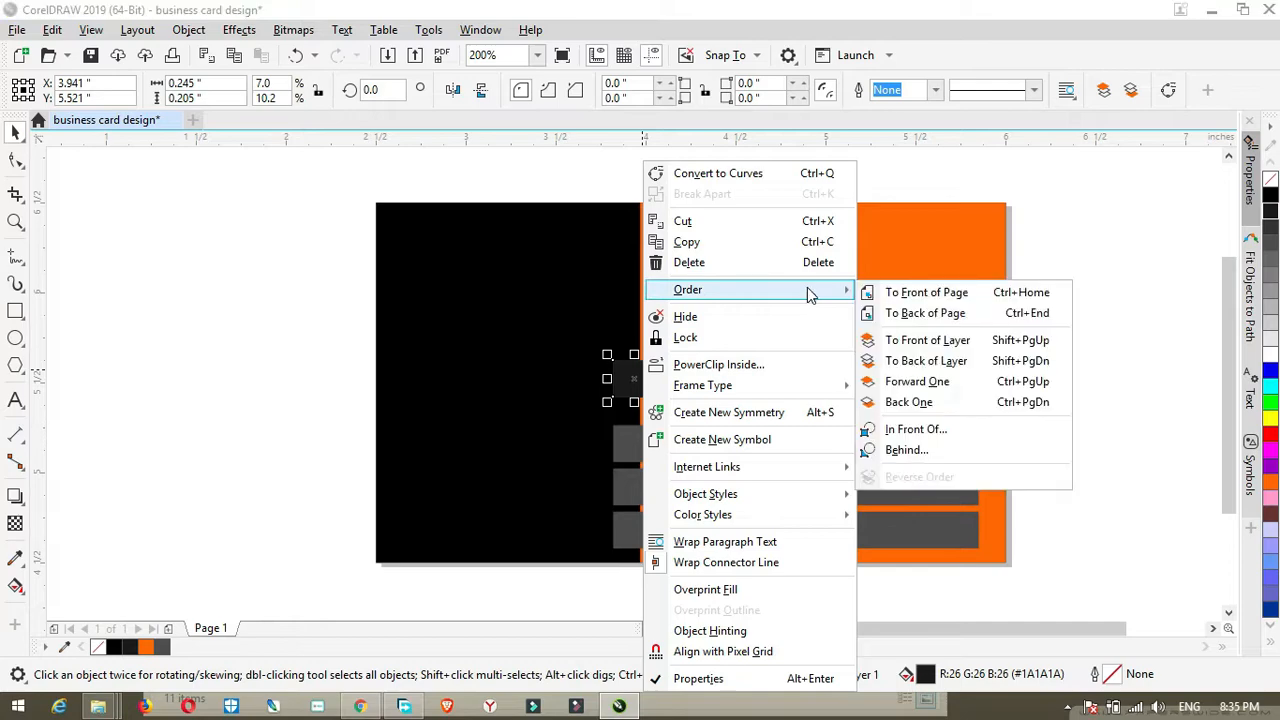
click(925, 313)
right_click(648, 378)
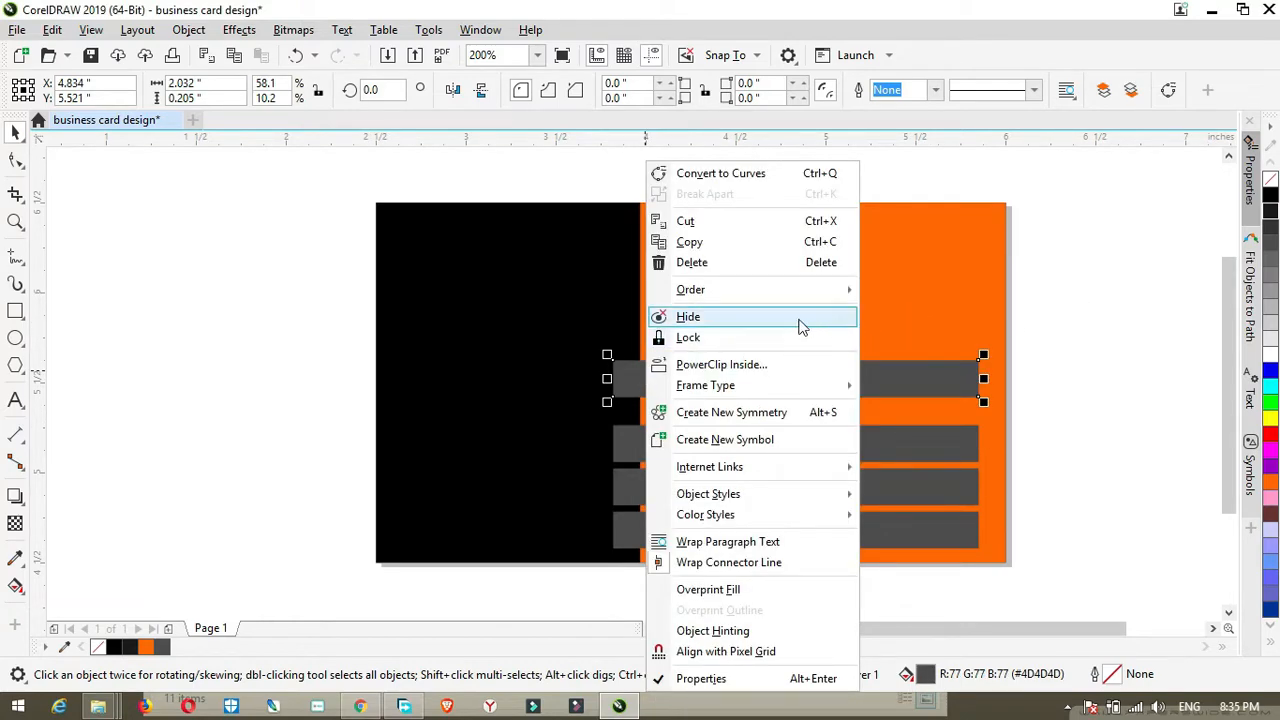
click(1157, 257)
key(ctrl+z)
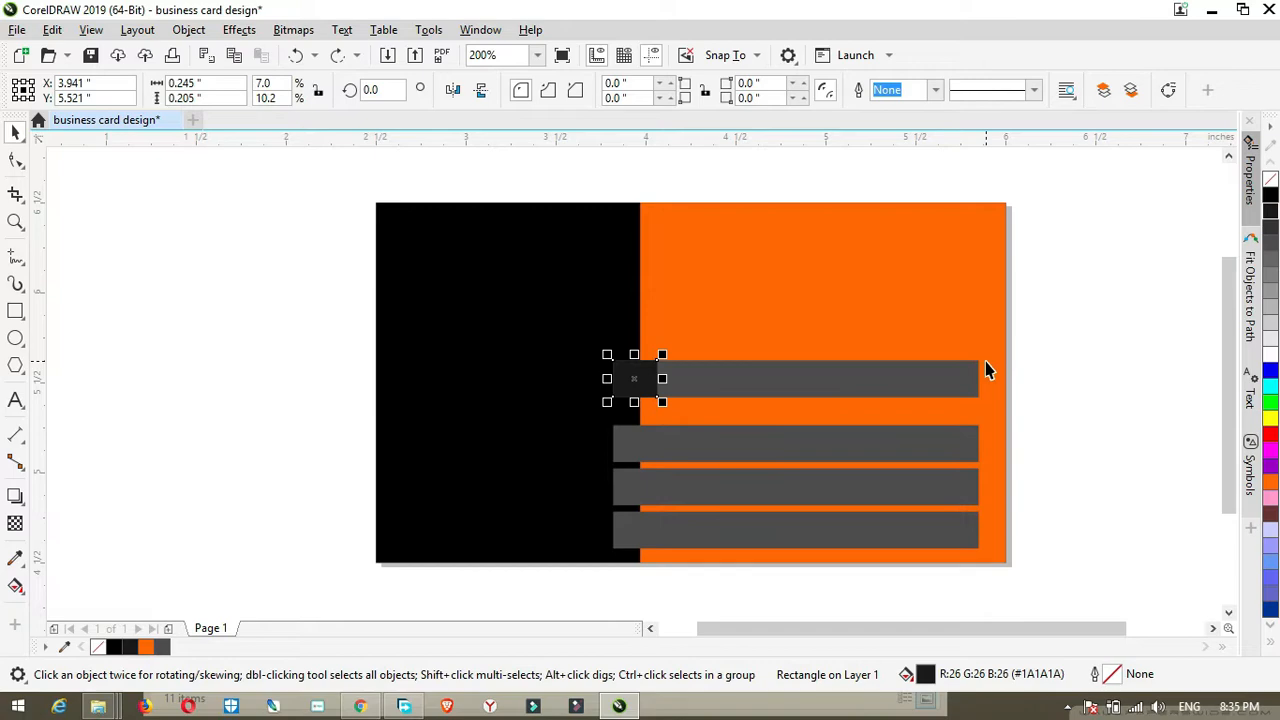
right_click(634, 378)
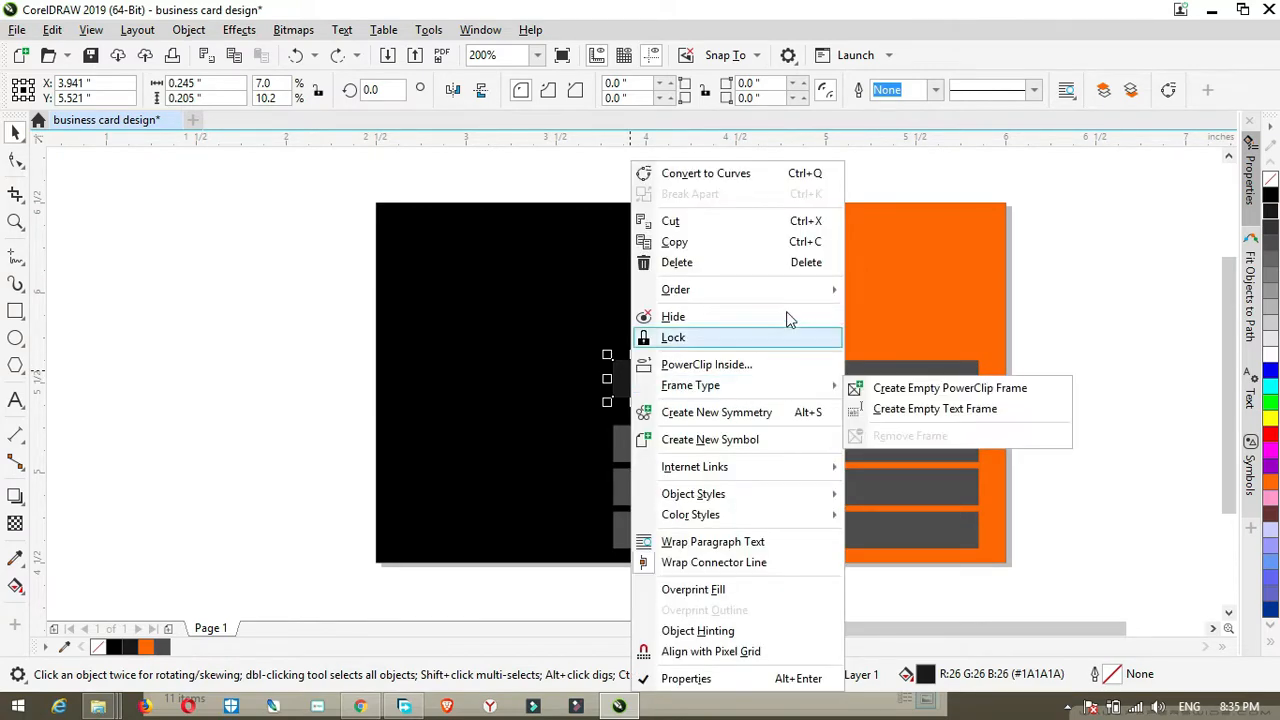
mouse_move(787, 290)
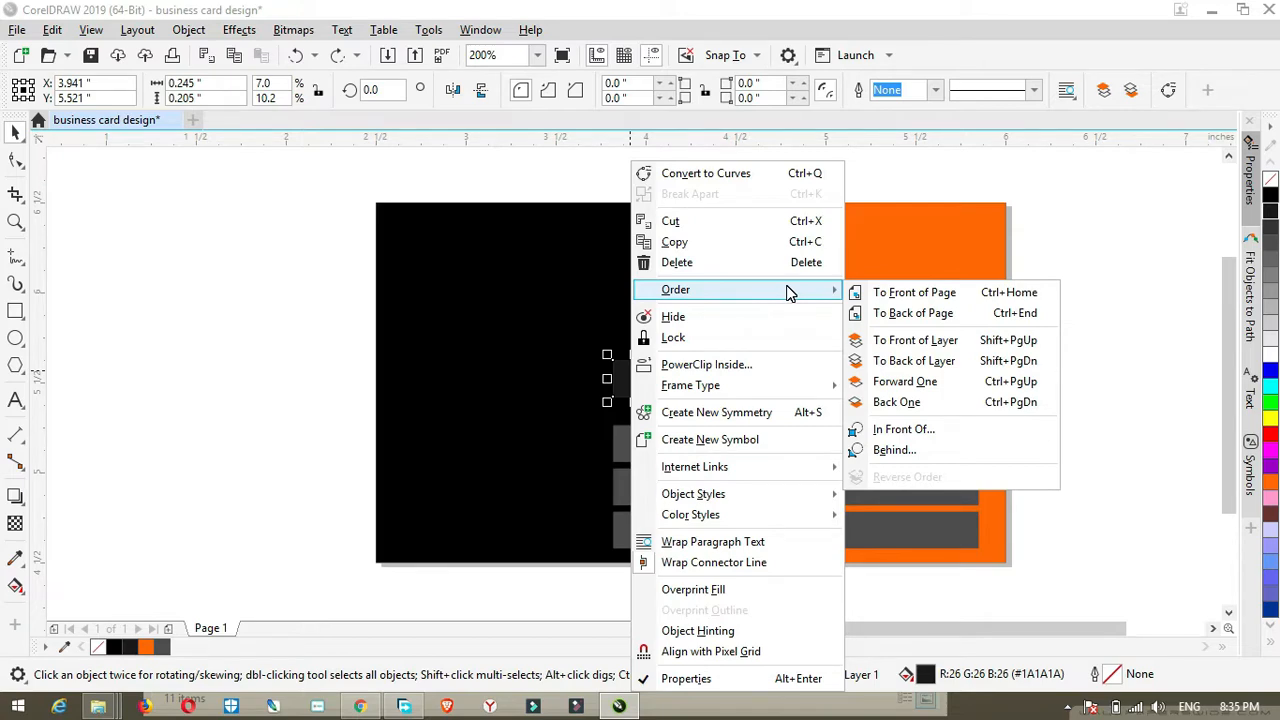
click(1002, 168)
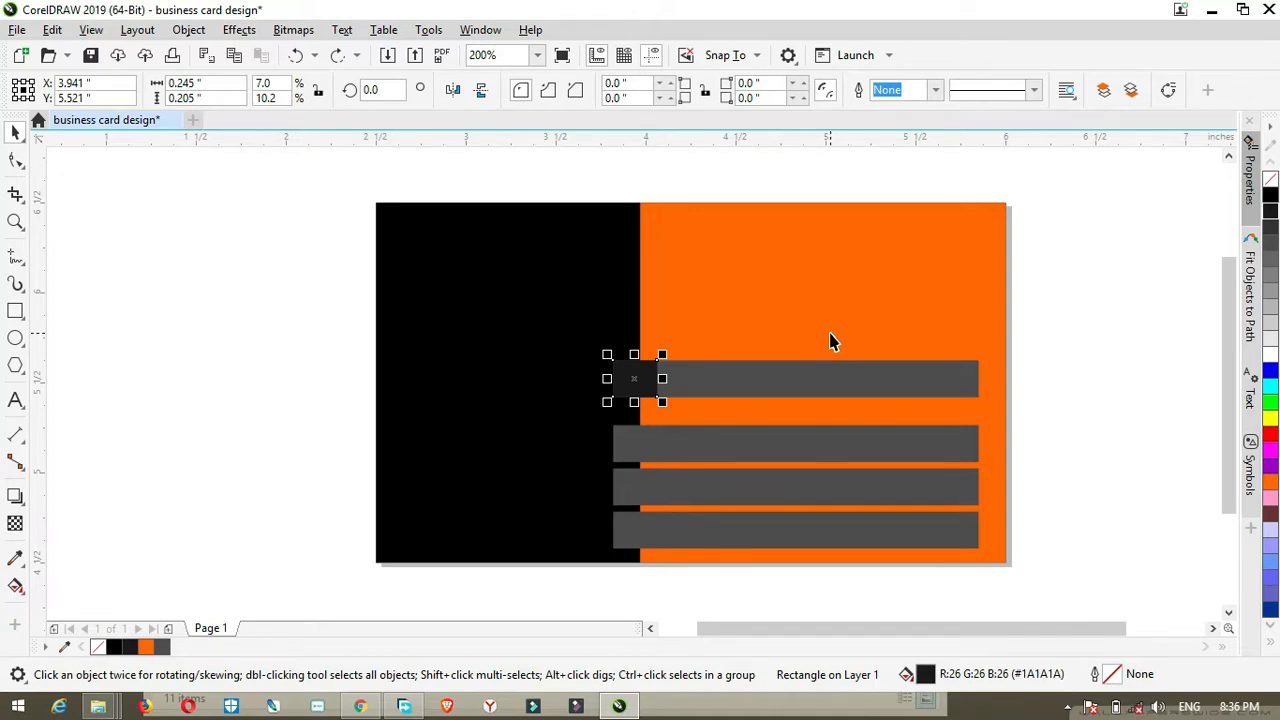
- Stack the small dark block just above the black background, behind the orange and gray shapes, and raise it to Y 5.561 in
key(shift+Page_Down)
key(Up)
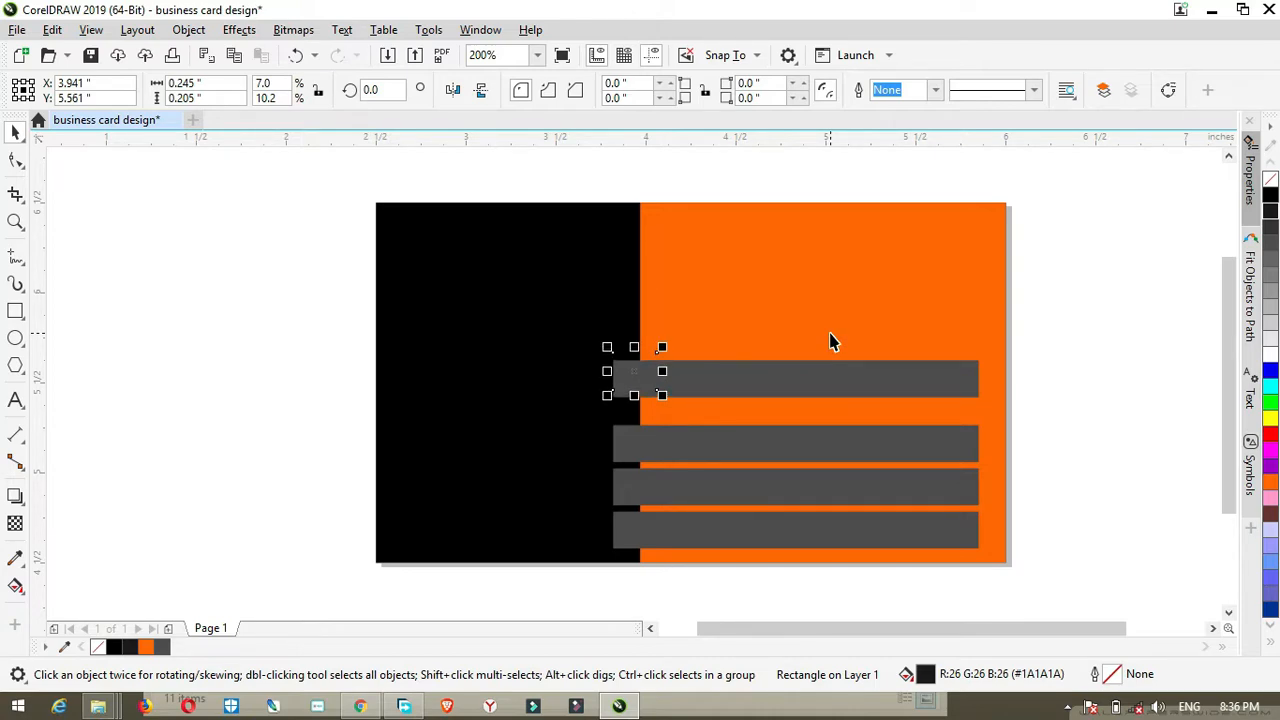
key(ctrl+Page_Up)
- Convert the small dark block behind the top gray strip to curves
scroll(650, 374, up, 5)
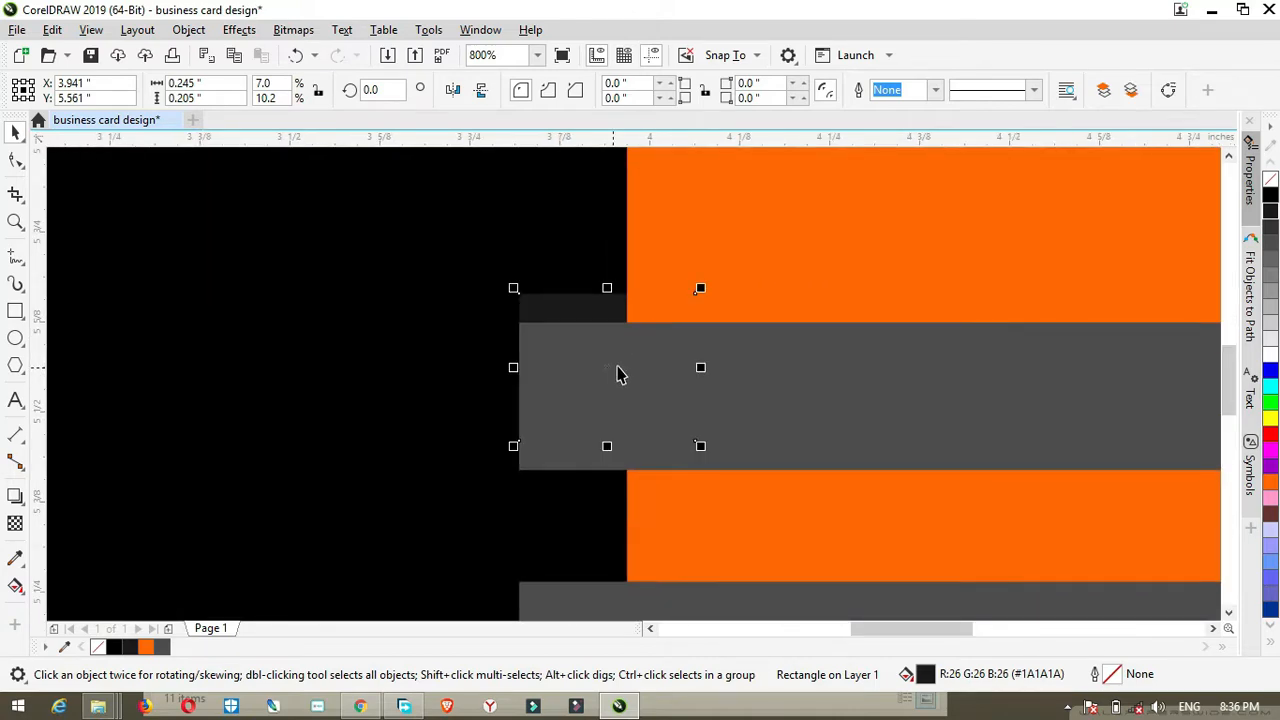
click(541, 254)
right_click(538, 252)
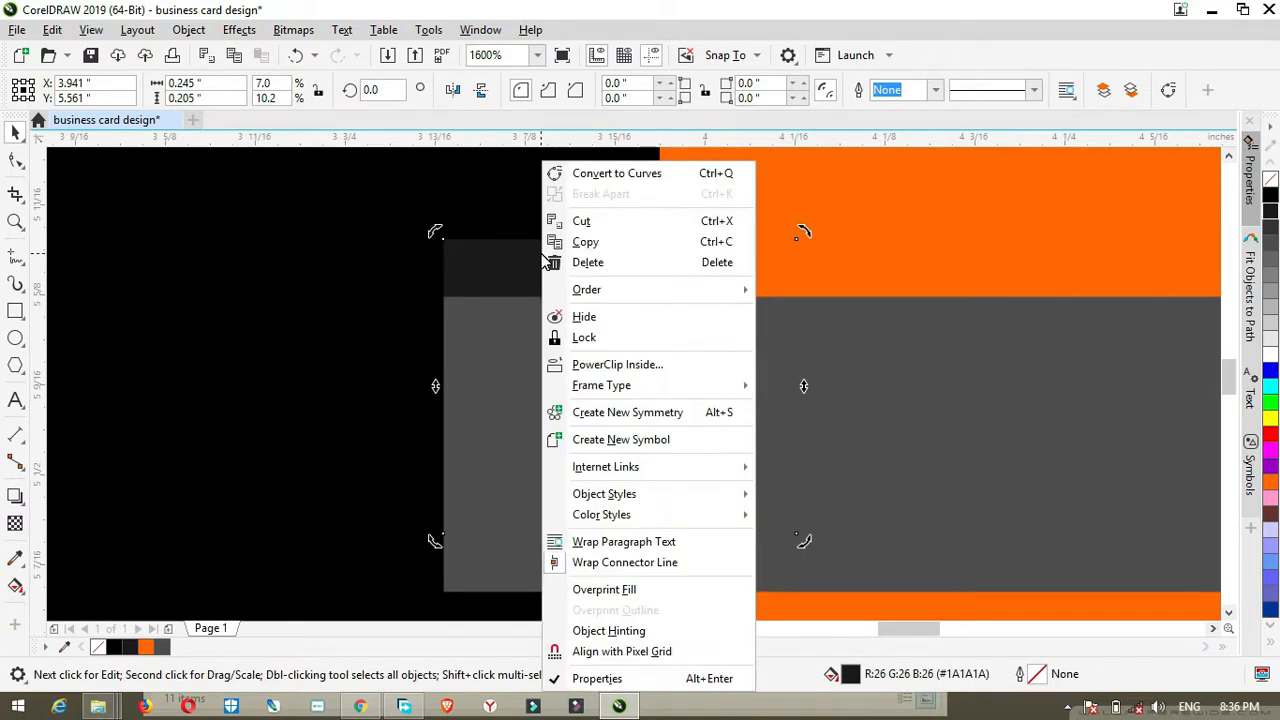
click(628, 170)
- Try to break the dark block's outline at its upper-left corner node and delete that node
click(15, 160)
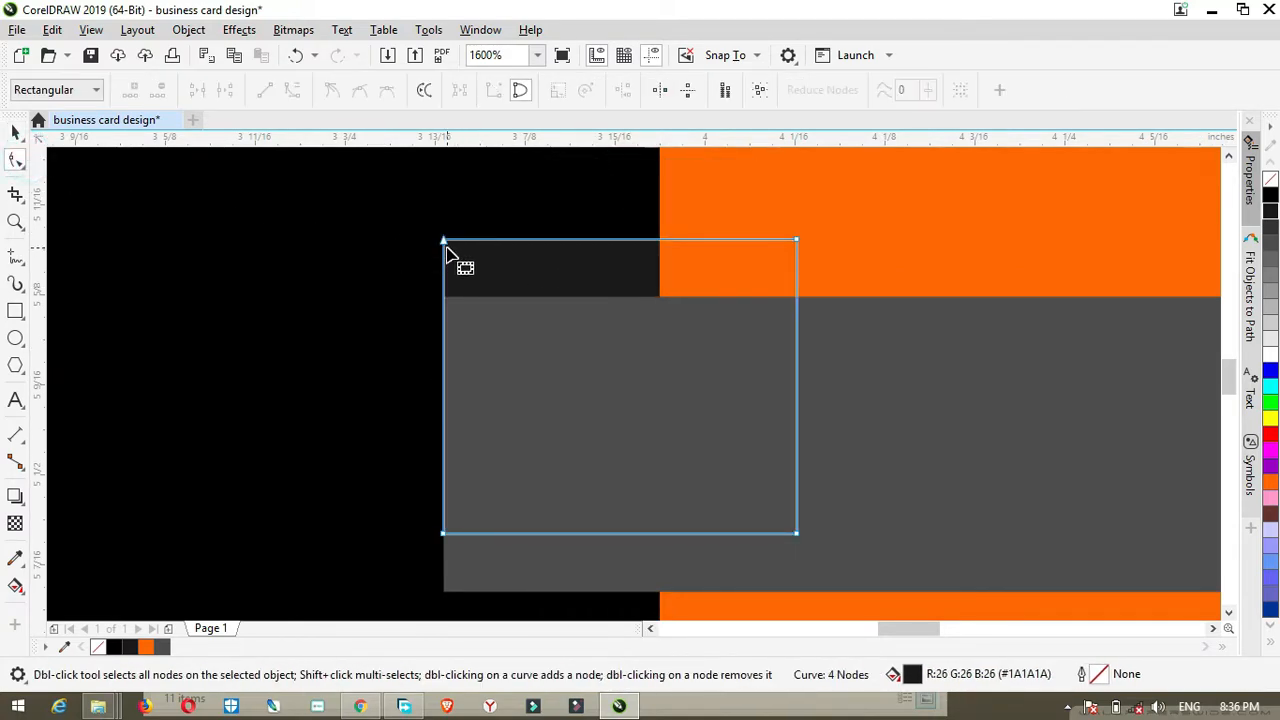
right_click(449, 250)
click(470, 526)
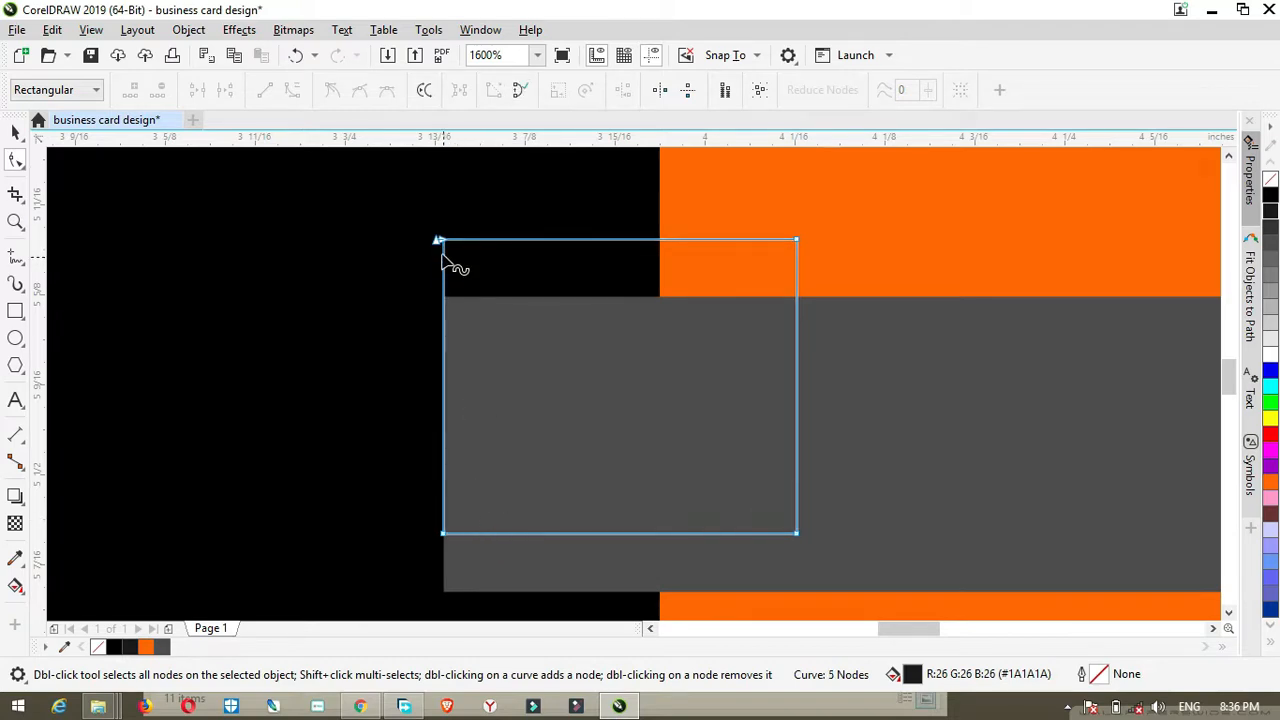
click(447, 250)
right_click(445, 248)
double_click(443, 241)
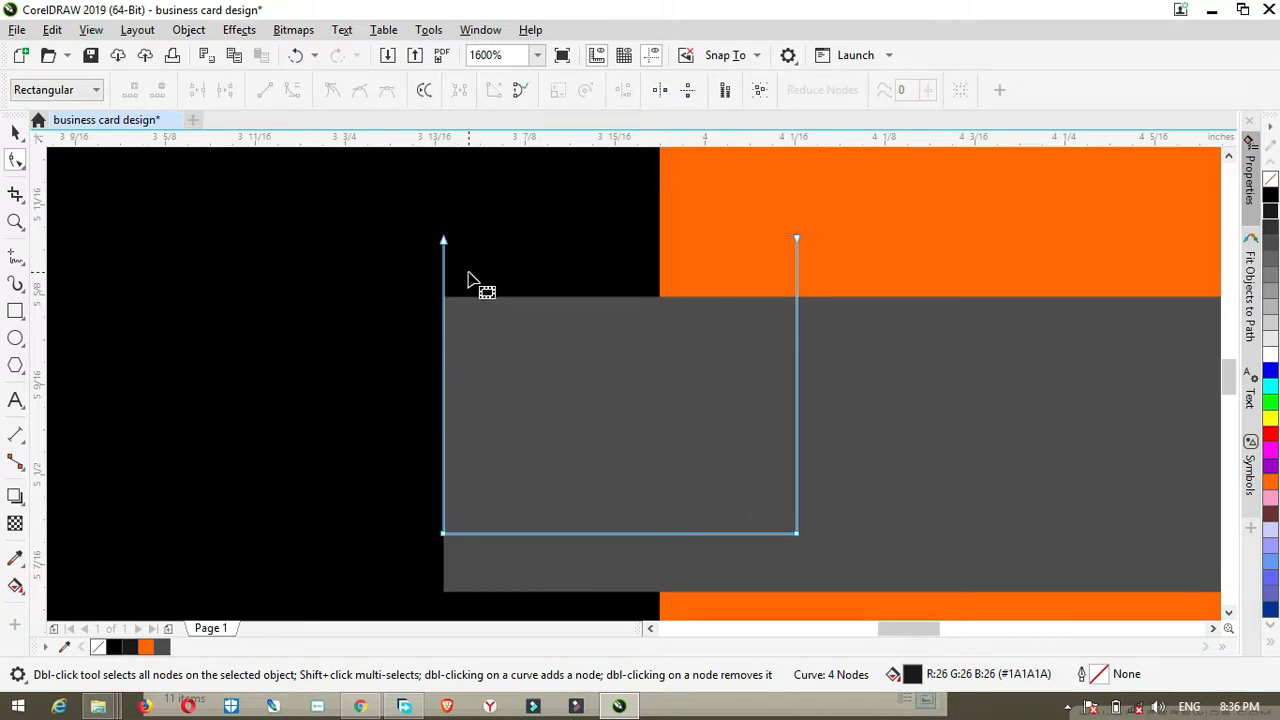
key(ctrl+z)
key(ctrl+z)
click(15, 132)
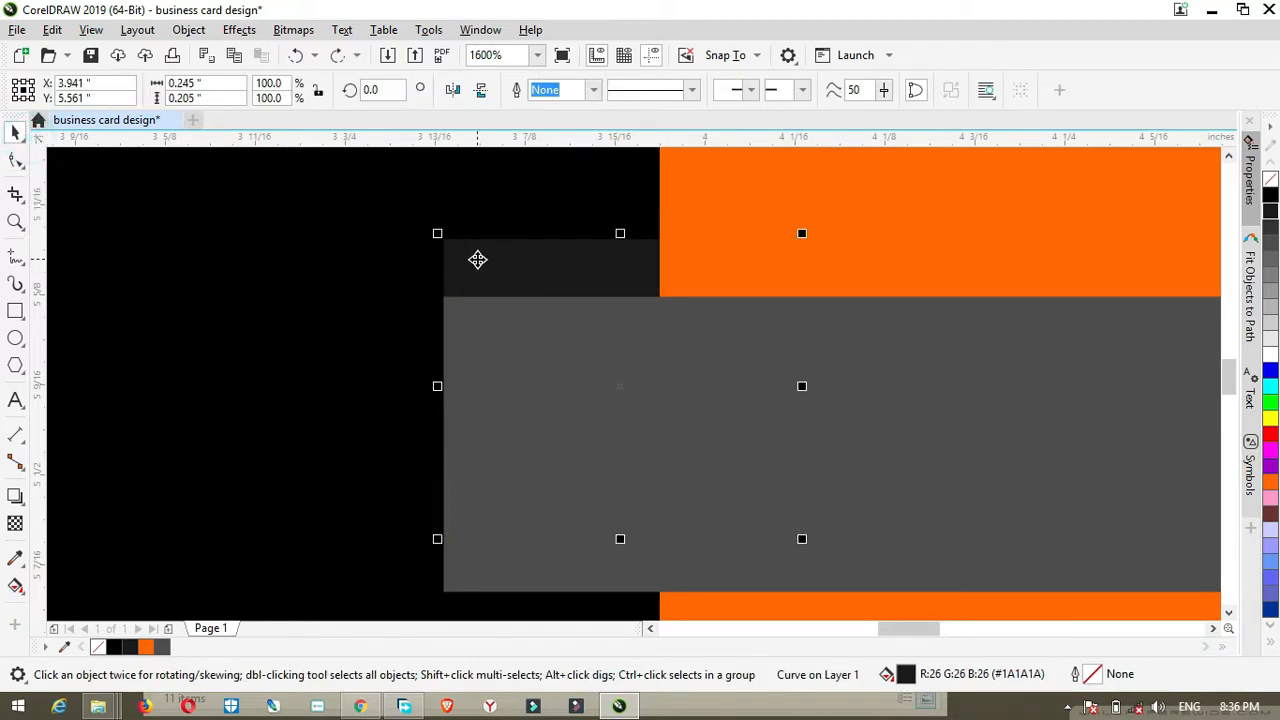
- Turn on Elastic Mode and reshape the dark block by lowering its upper-left node to the strip's edge and raising its upper-right node
click(477, 260)
click(477, 262)
right_click(477, 262)
click(477, 258)
click(15, 160)
right_click(501, 251)
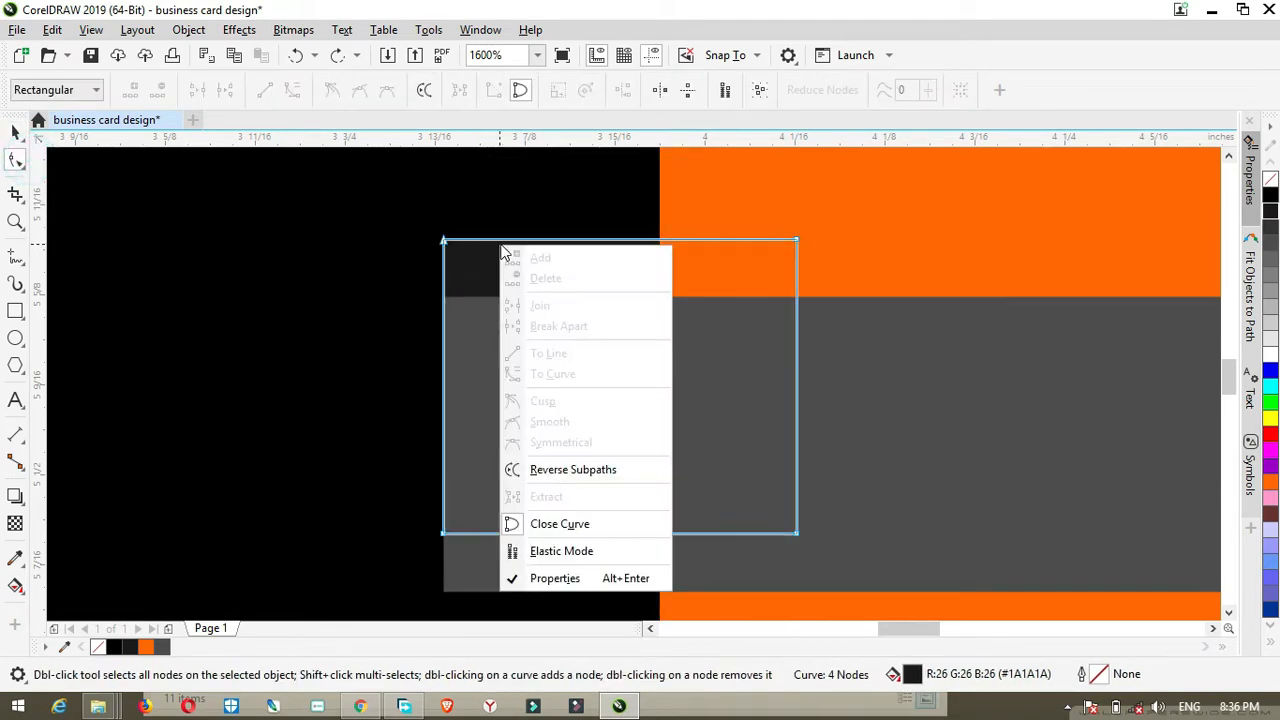
click(563, 551)
drag(443, 242, 448, 297)
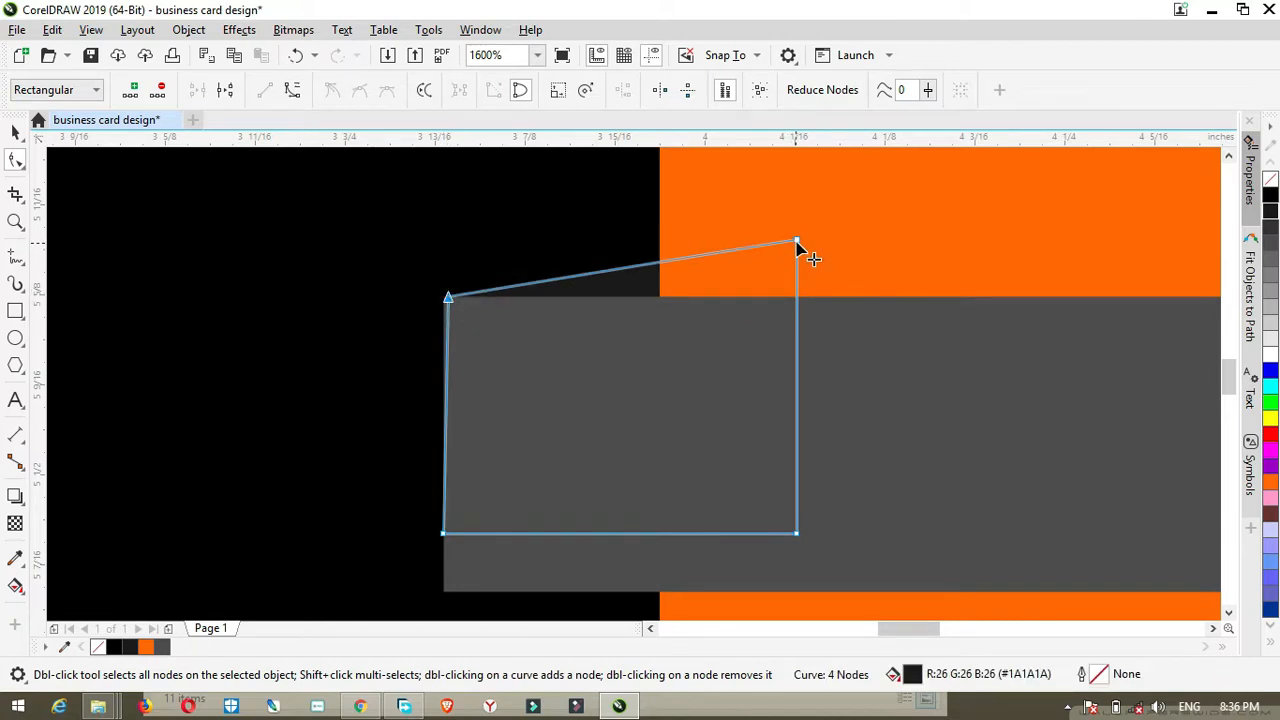
mouse_move(797, 248)
mouse_down()
mouse_move(737, 166)
mouse_move(777, 246)
mouse_up()
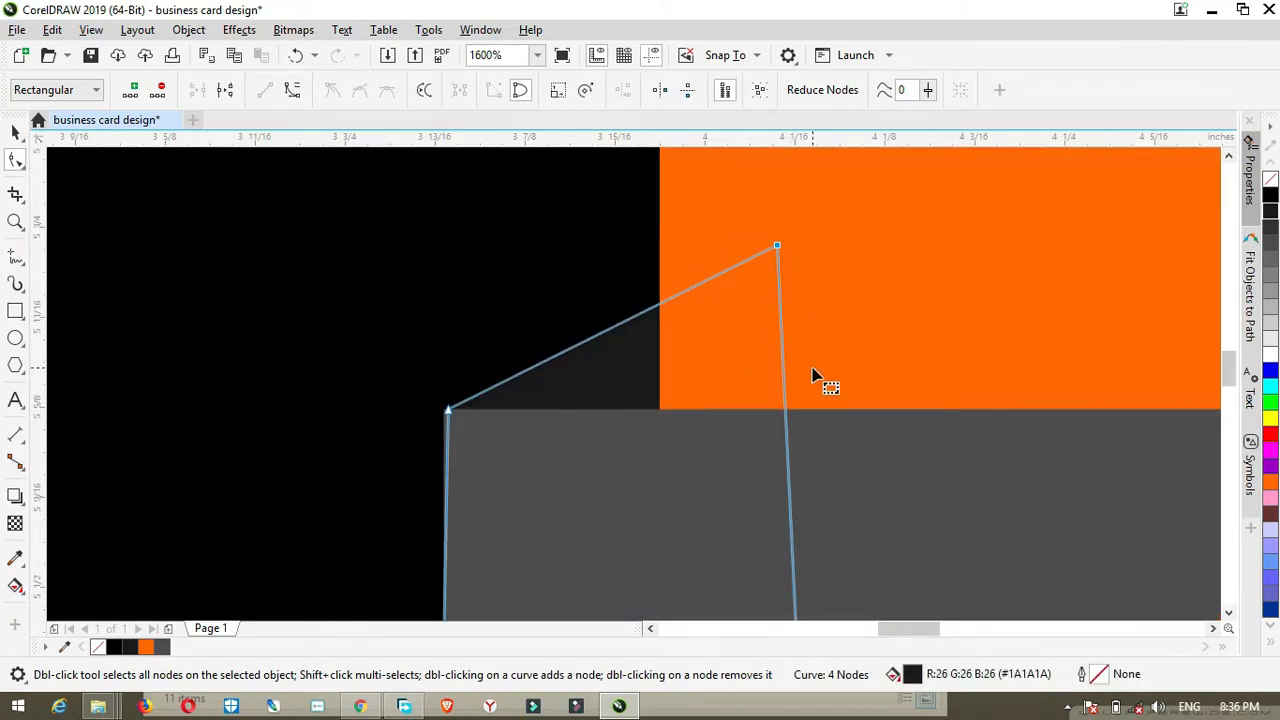
- Align the dark block's upper-left node with the top strip's corner and move its lower-right node inward under the raised one
scroll(812, 375, down, 3)
drag(808, 437, 810, 450)
scroll(718, 452, up, 3)
drag(724, 398, 726, 461)
scroll(750, 169, up, 2)
click(1228, 156)
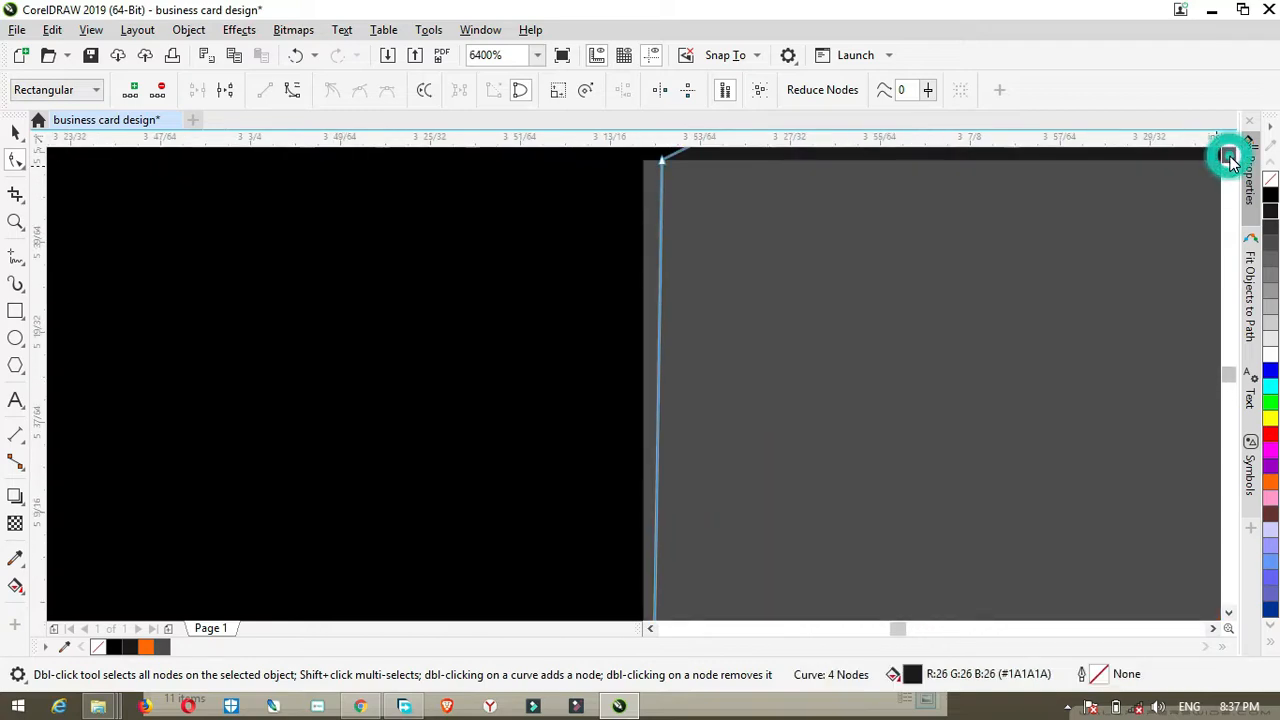
click(1228, 156)
drag(661, 213, 645, 215)
scroll(645, 215, down, 4)
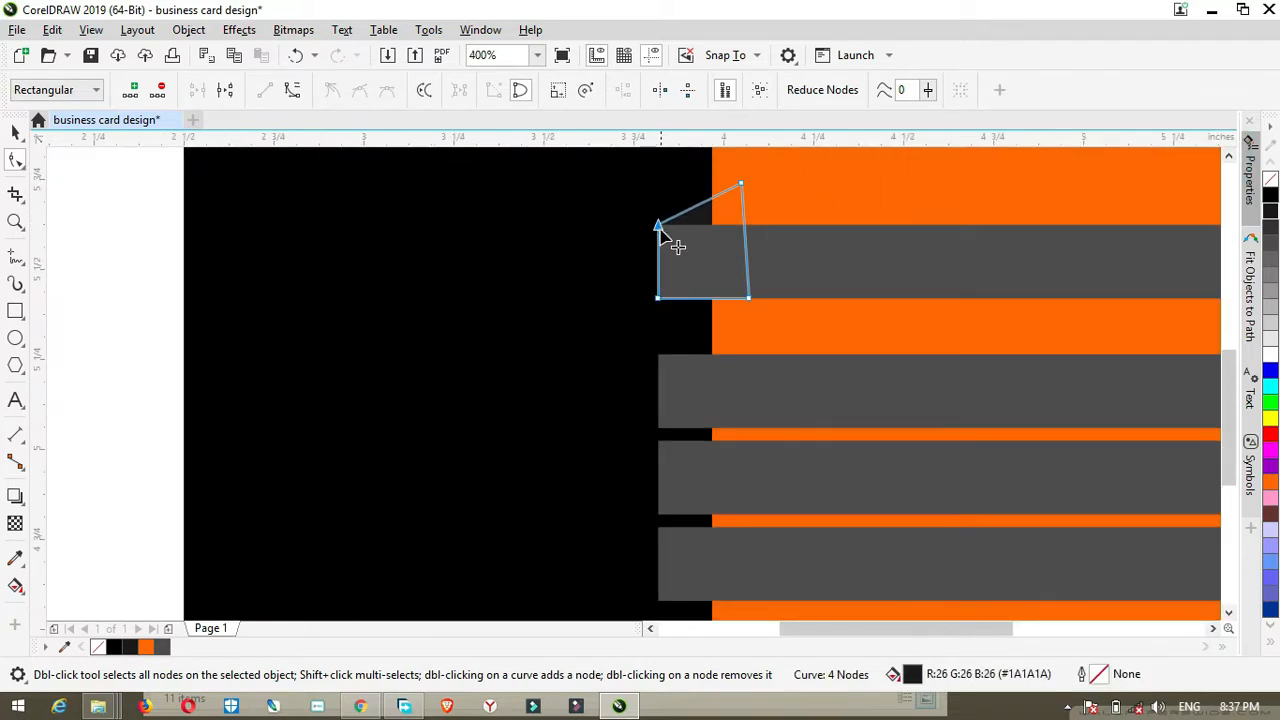
drag(751, 302, 743, 298)
- Fill the slanted fold piece behind the top strip with light gray (R:179 G:179 B:179)
key(space)
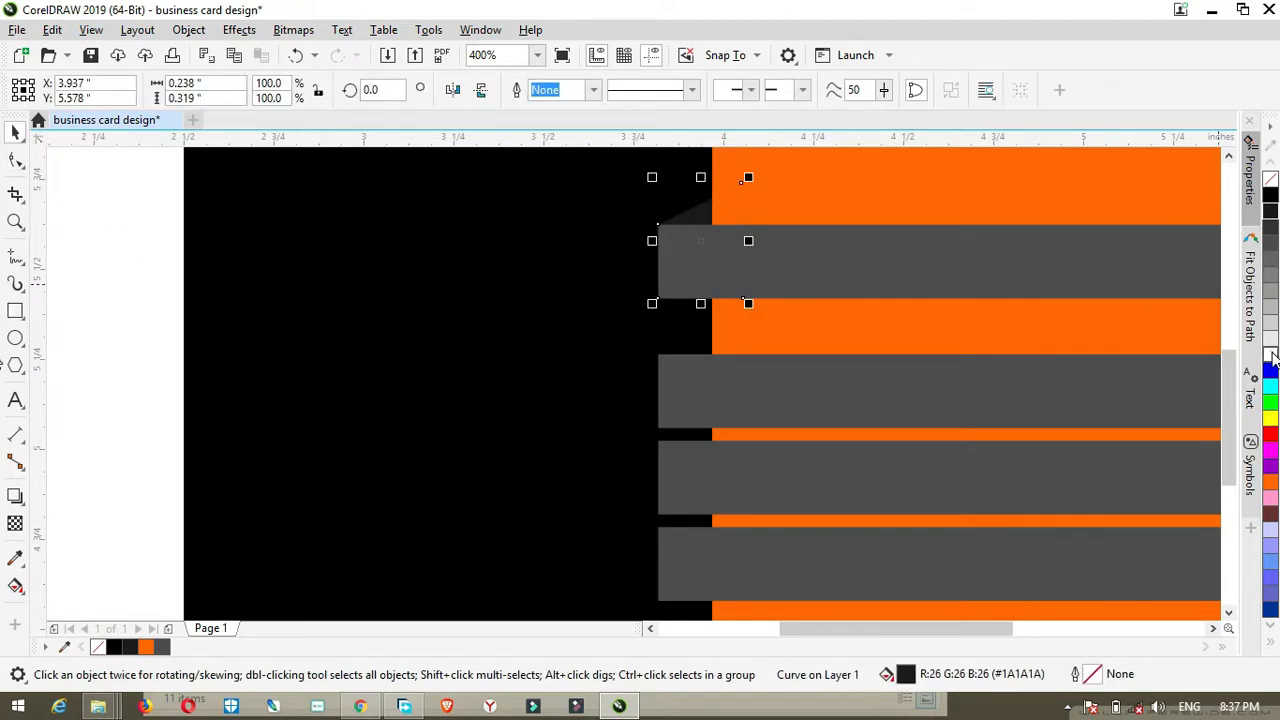
click(1272, 356)
click(1270, 291)
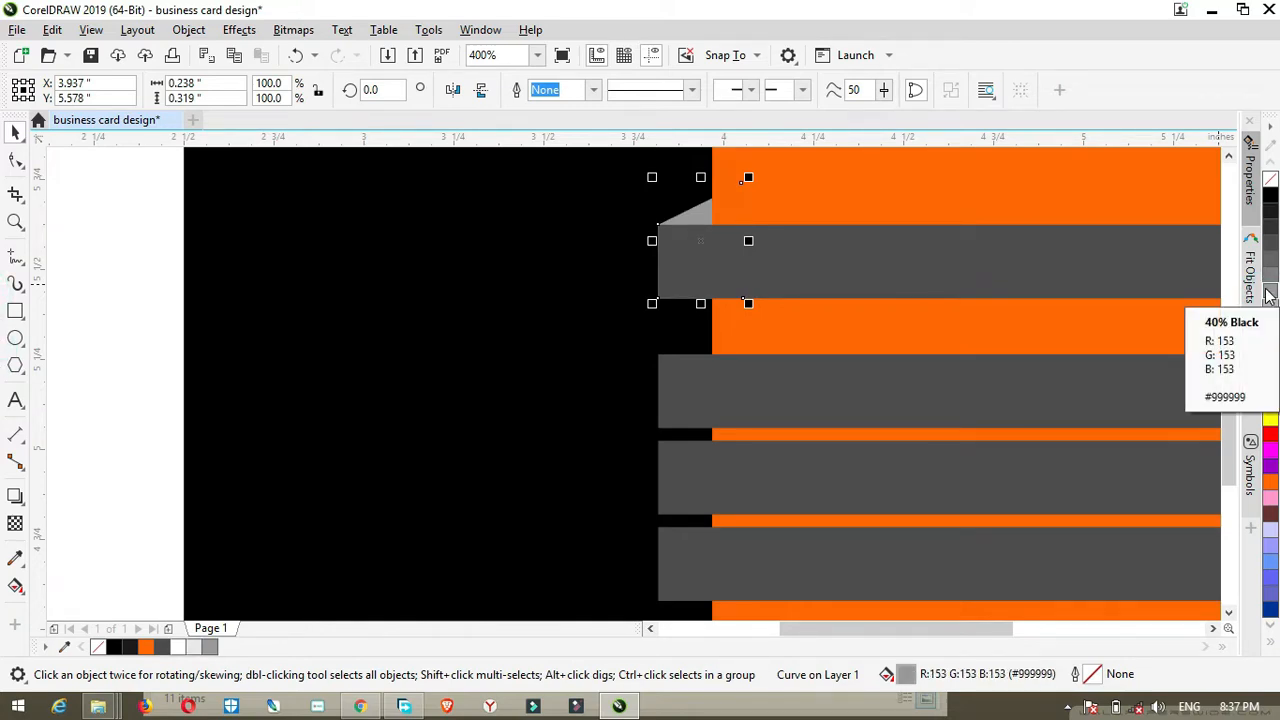
click(1271, 302)
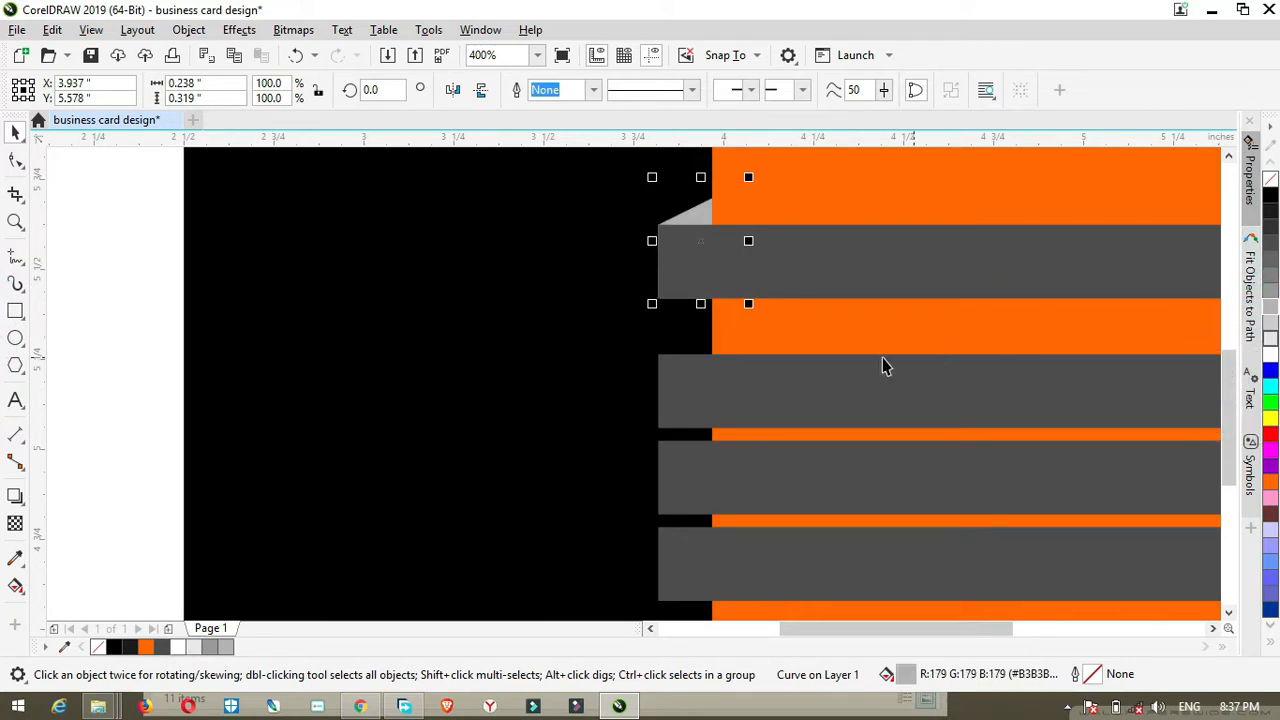
- Duplicate the light gray fold and lower the copy to Y 5.218 in behind the second gray strip
key(plus)
key(Down)
key(Down)
key(Down)
key(Down)
key(Down)
key(Down)
key(Down)
key(Down)
key(Down)
key(Down)
key(Down)
key(Down)
key(Down)
key(Down)
key(Down)
key(Down)
key(Down)
key(Down)
key(Down)
key(Down)
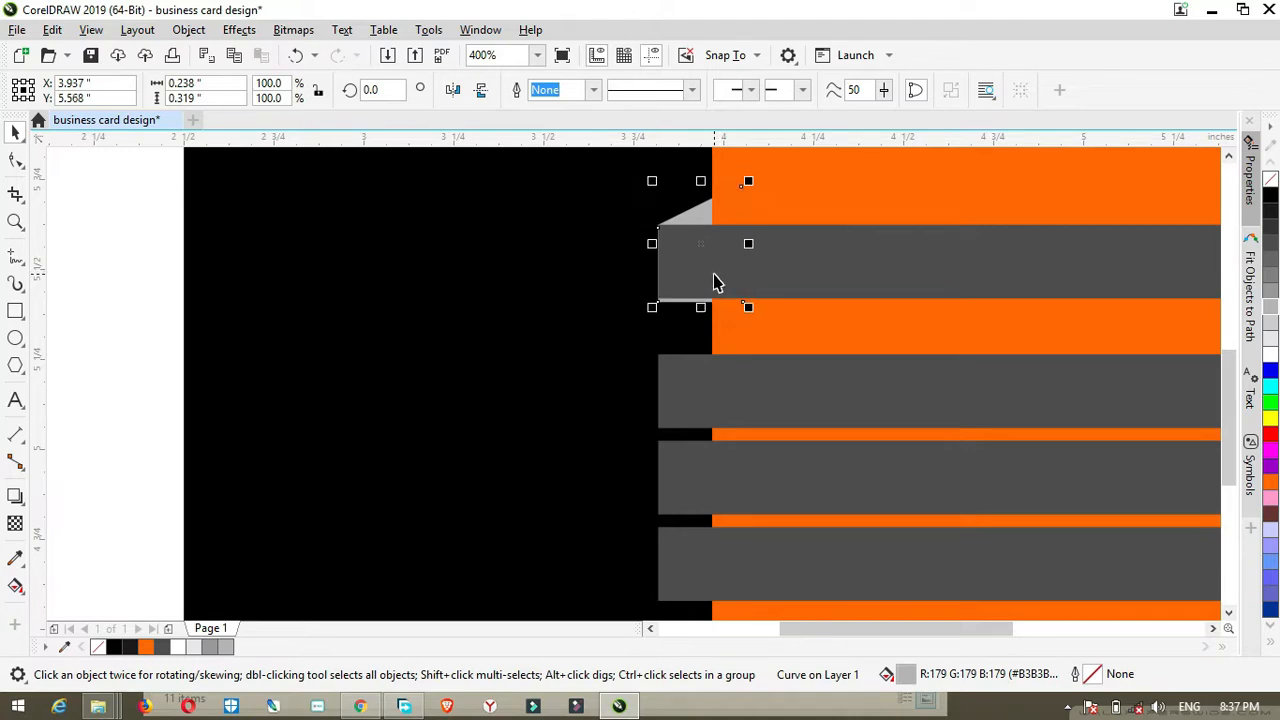
key(Down)
key(Down)
key(Down)
key(Down)
key(Down)
key(Down)
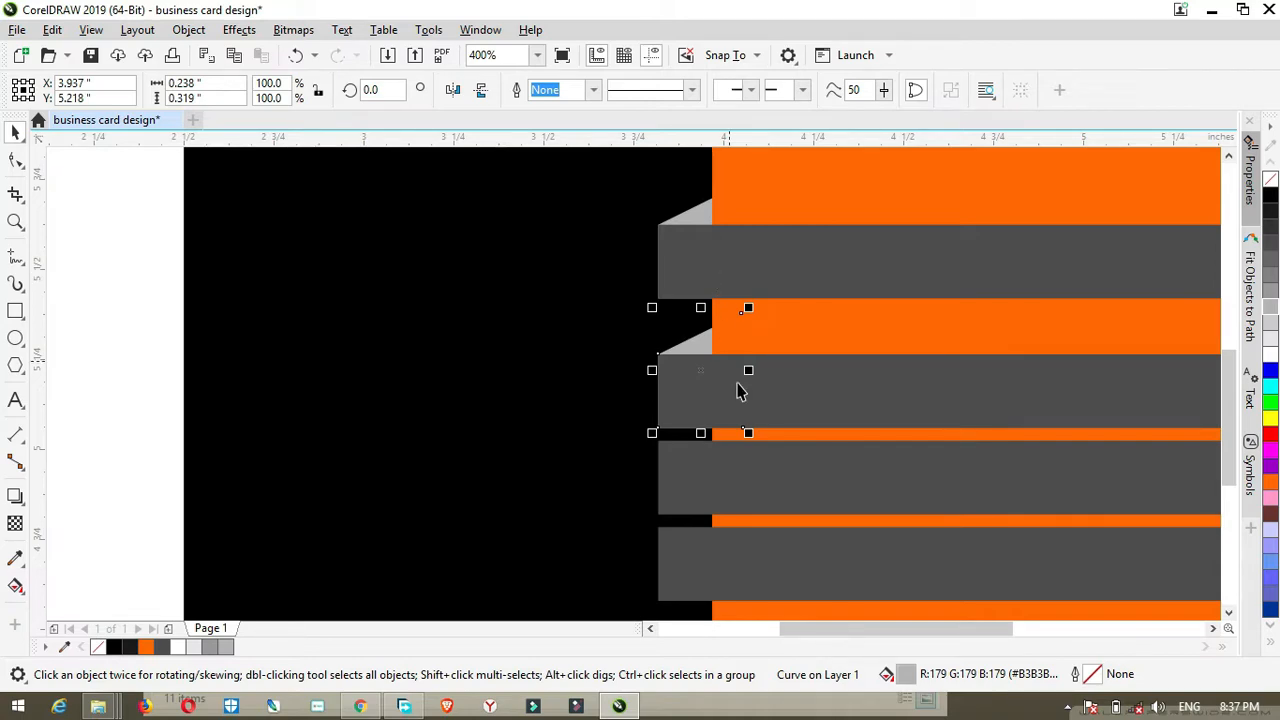
- Try to group the second gray strip with its light gray fold
shift+click(848, 390)
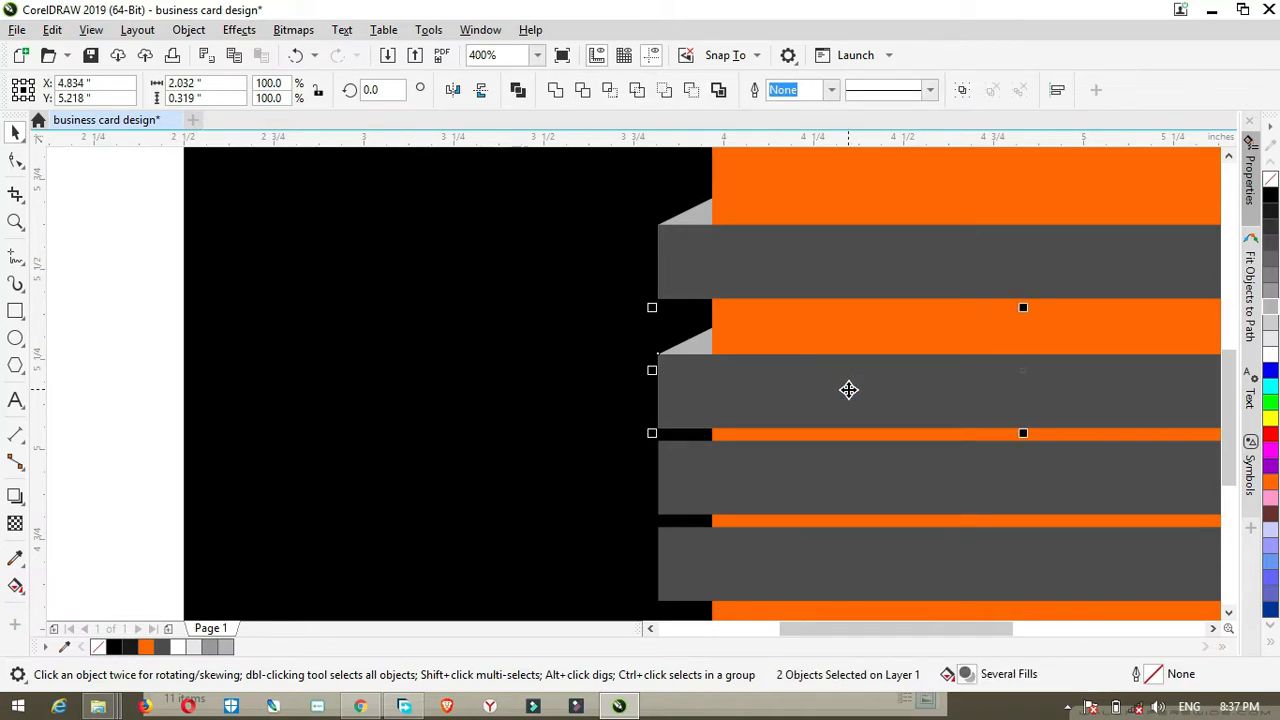
key(ctrl+g)
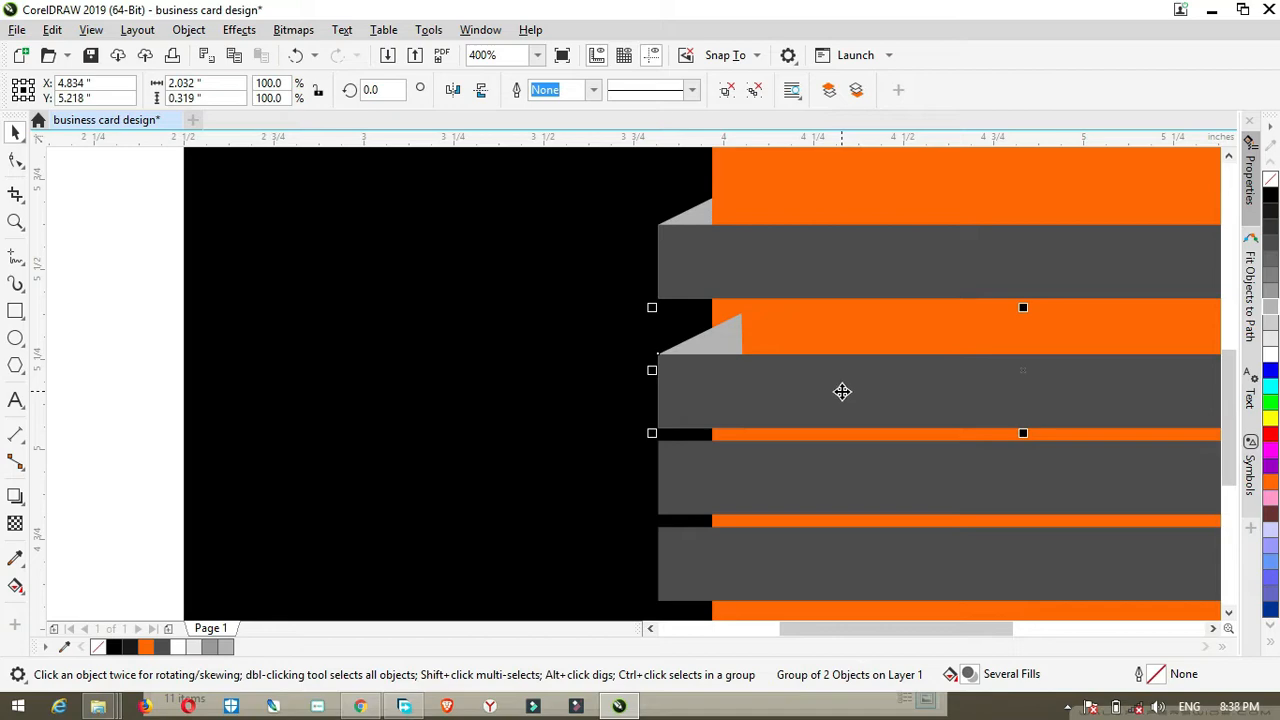
key(ctrl+z)
- Move the top gray strip higher on the card and raise its light gray fold to Y 5.828 in to match
scroll(814, 329, down, 1)
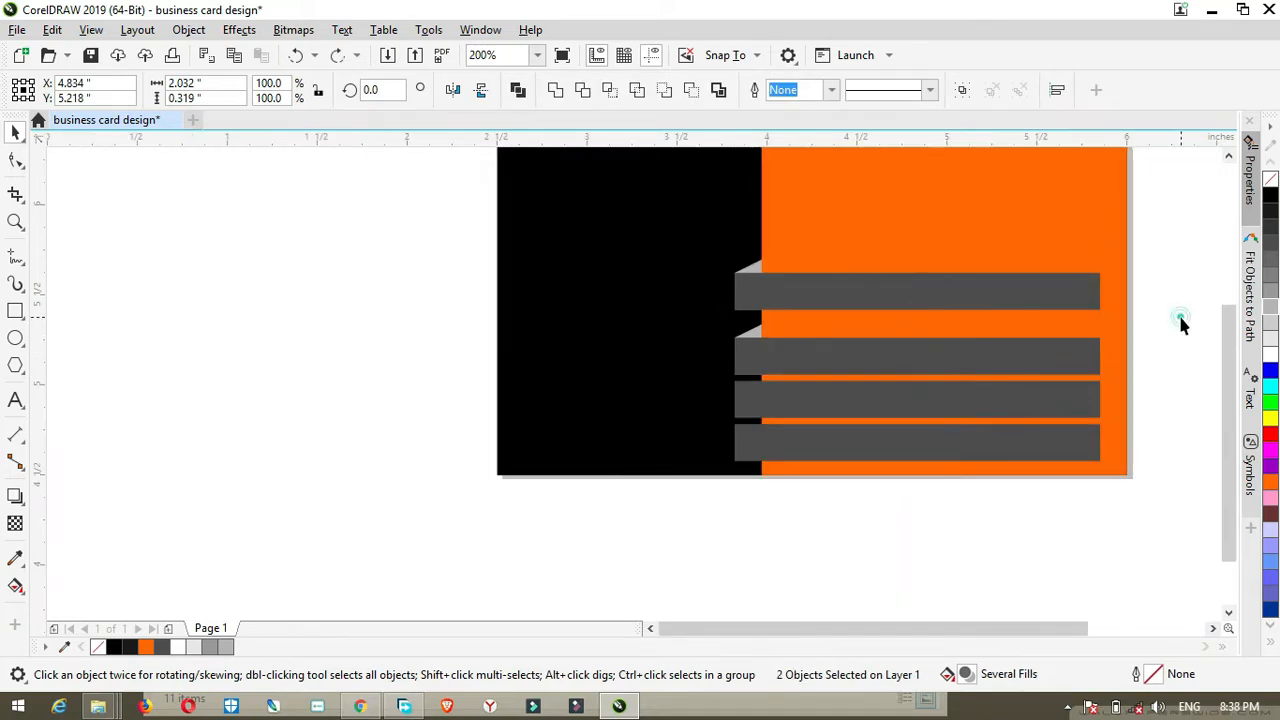
drag(849, 291, 849, 249)
click(751, 286)
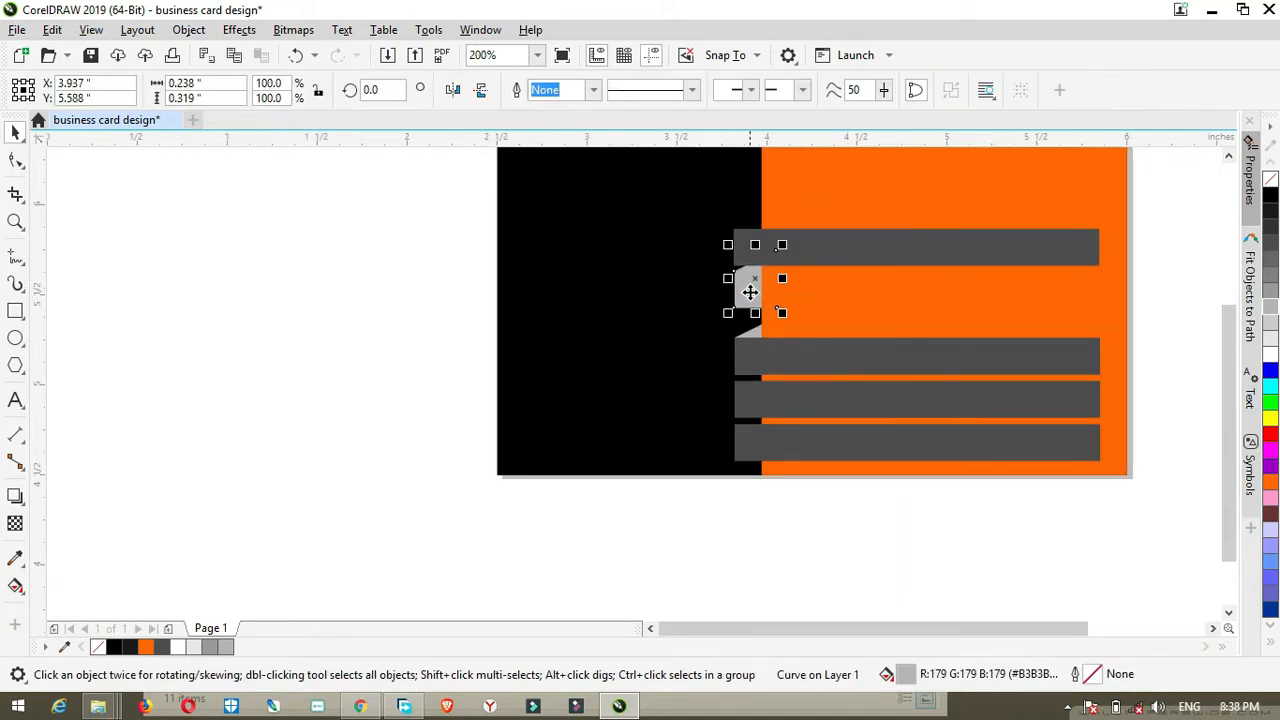
key(Up)
key(Up)
key(Up)
key(Up)
key(Up)
key(Up)
key(Up)
key(Up)
key(Up)
key(Up)
key(Up)
key(Up)
key(Up)
key(Up)
key(Up)
key(Up)
key(Up)
key(Up)
key(Up)
key(Up)
key(Down)
key(Down)
key(Down)
key(Down)
key(Down)
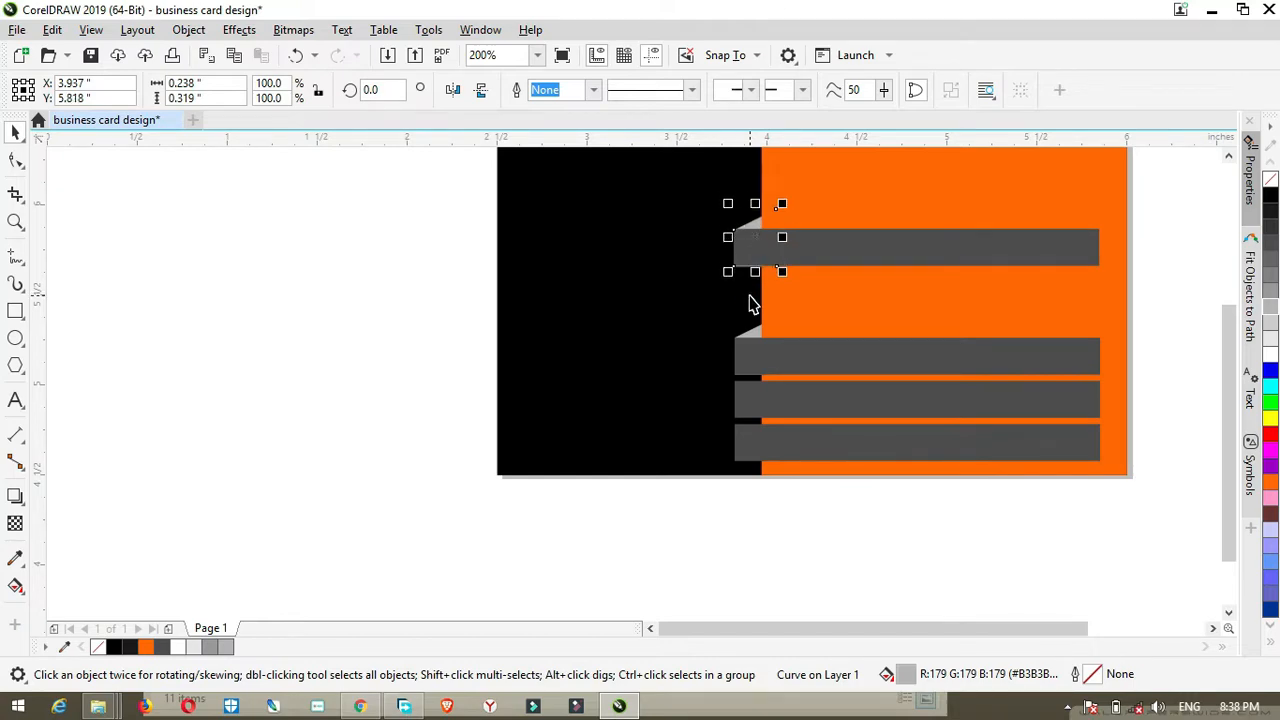
scroll(752, 234, up, 2)
key(Up)
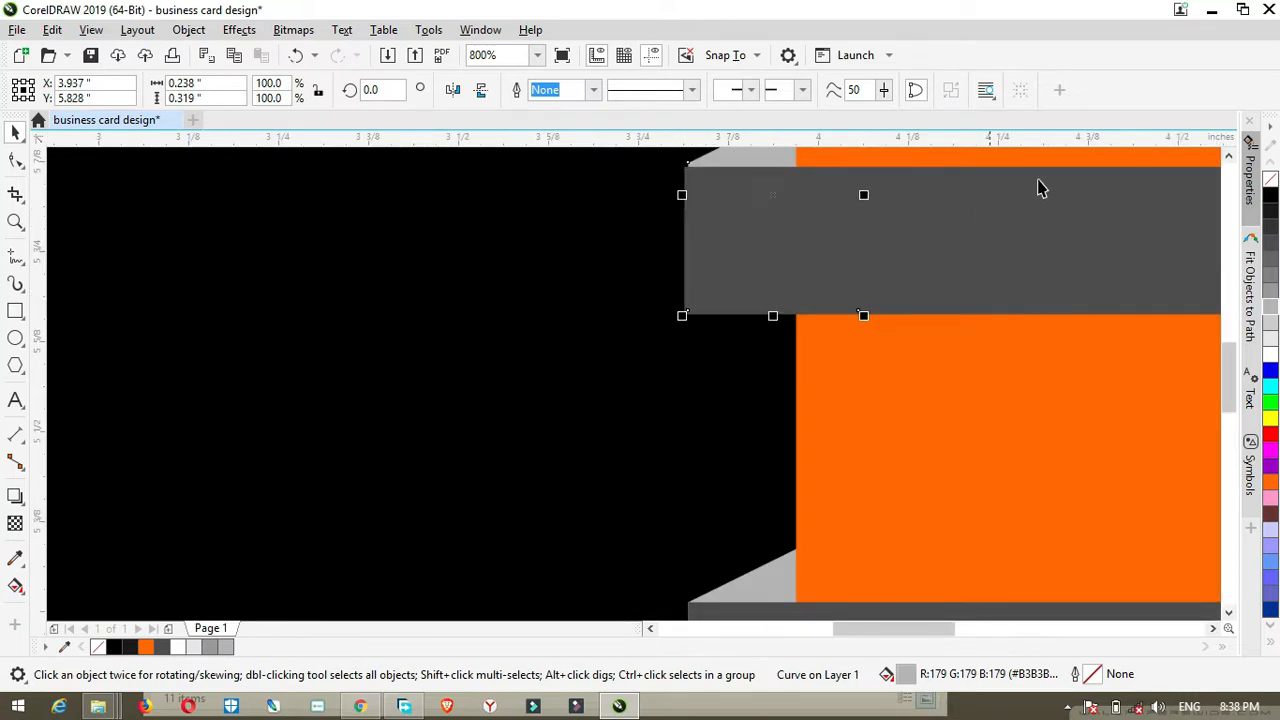
- Fine-tune the top fold's nodes so its outline meets the top strip's corner
click(1228, 156)
key(F10)
scroll(707, 279, up, 2)
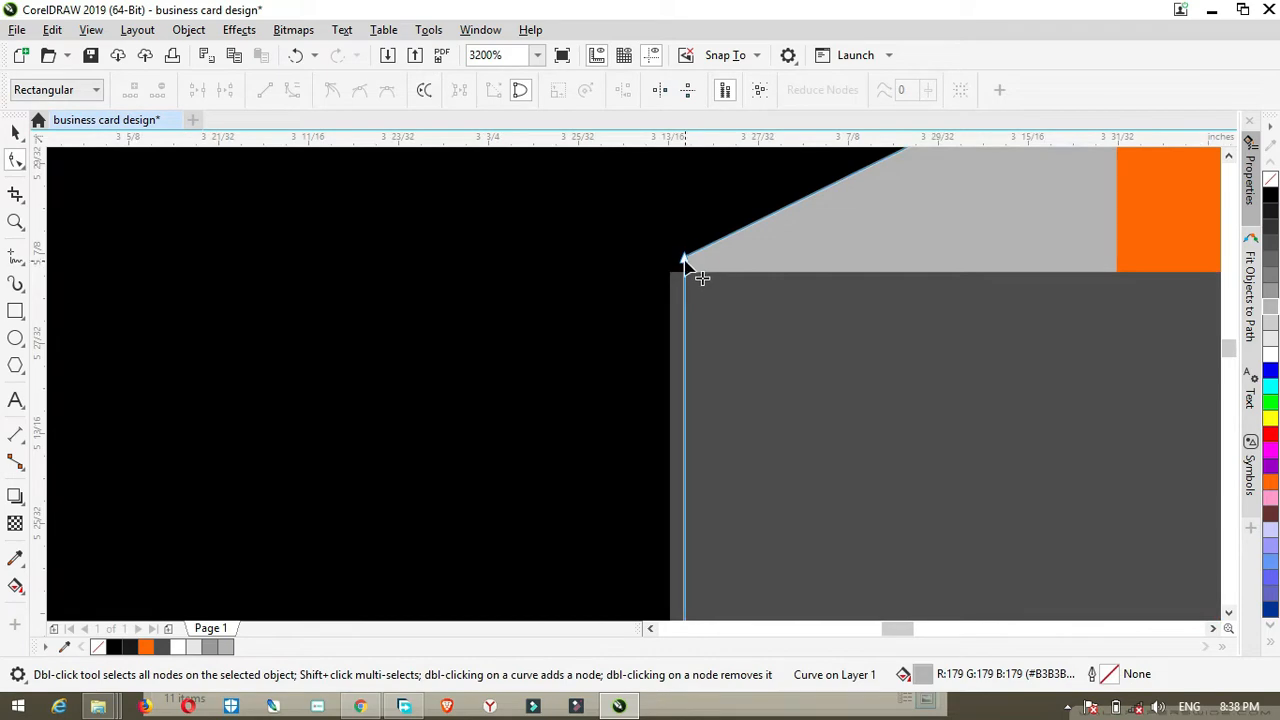
drag(687, 262, 684, 265)
scroll(771, 291, down, 1)
drag(724, 561, 716, 566)
- Move the second gray strip up and raise its light gray fold to Y 5.419 in behind it
scroll(820, 486, down, 2)
scroll(820, 488, down, 1)
scroll(1222, 490, down, 2)
scroll(949, 466, up, 2)
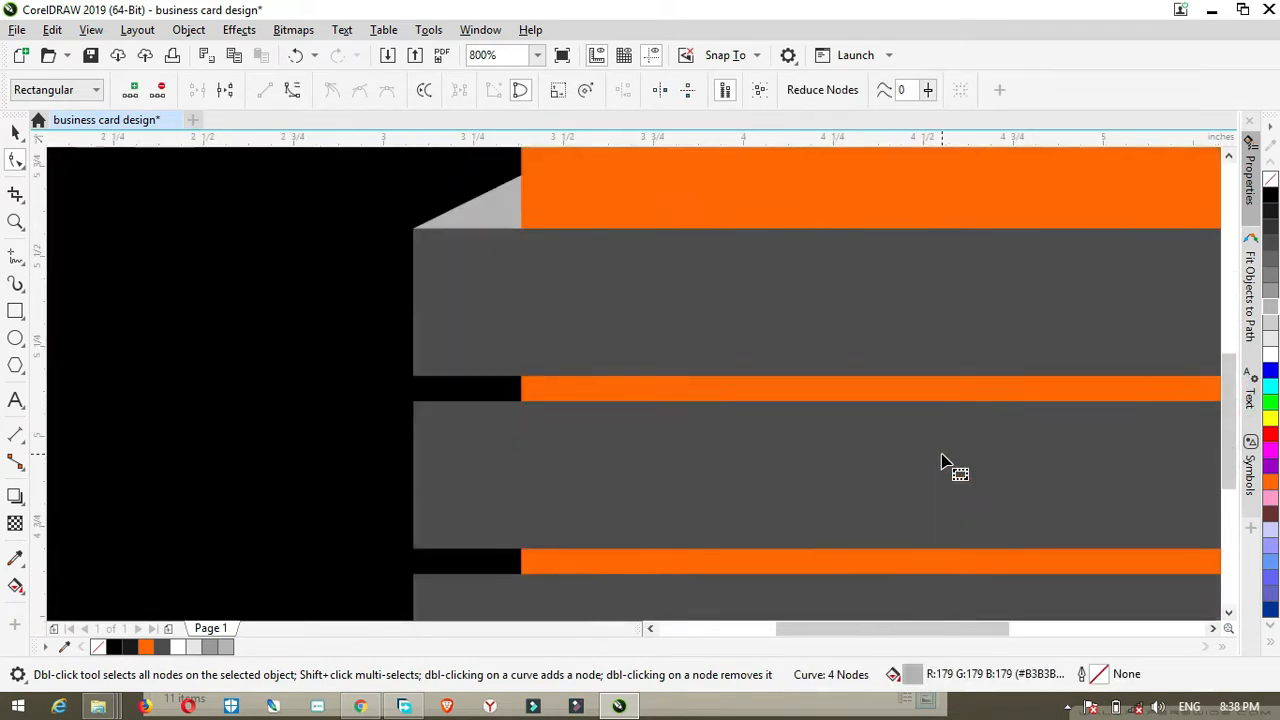
scroll(837, 371, down, 1)
click(835, 366)
key(space)
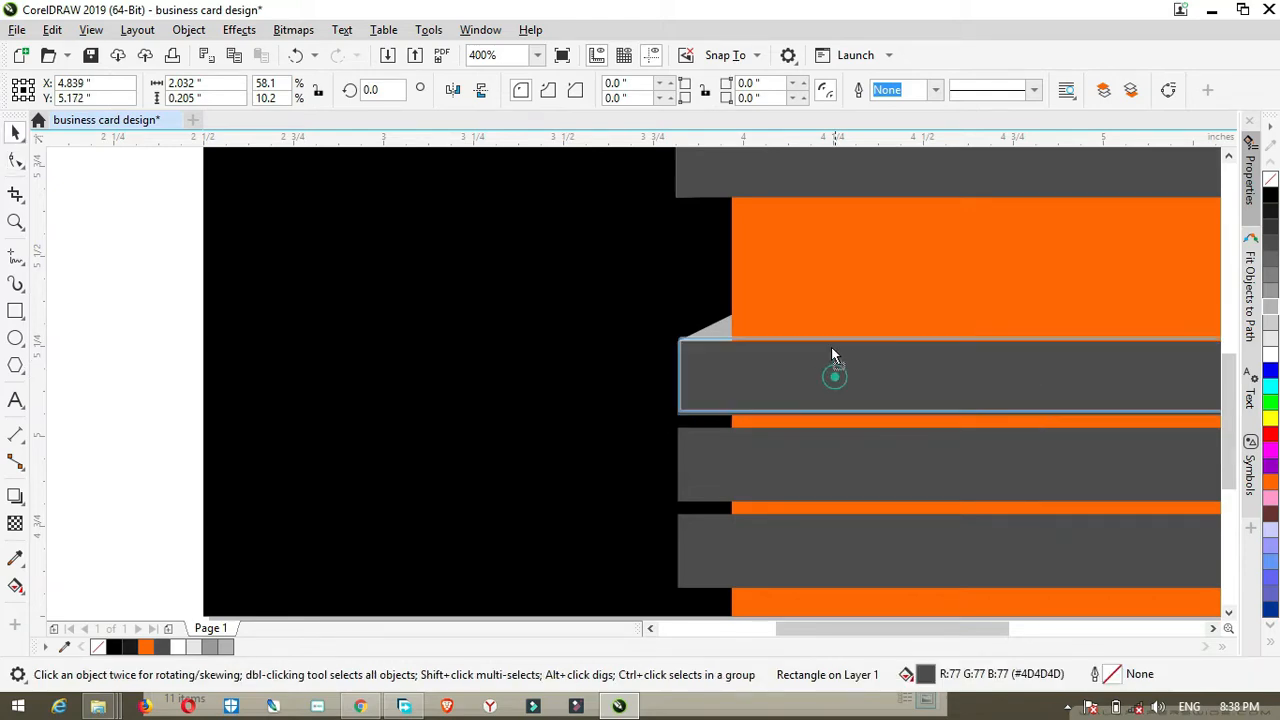
drag(834, 371, 834, 303)
click(711, 383)
key(space)
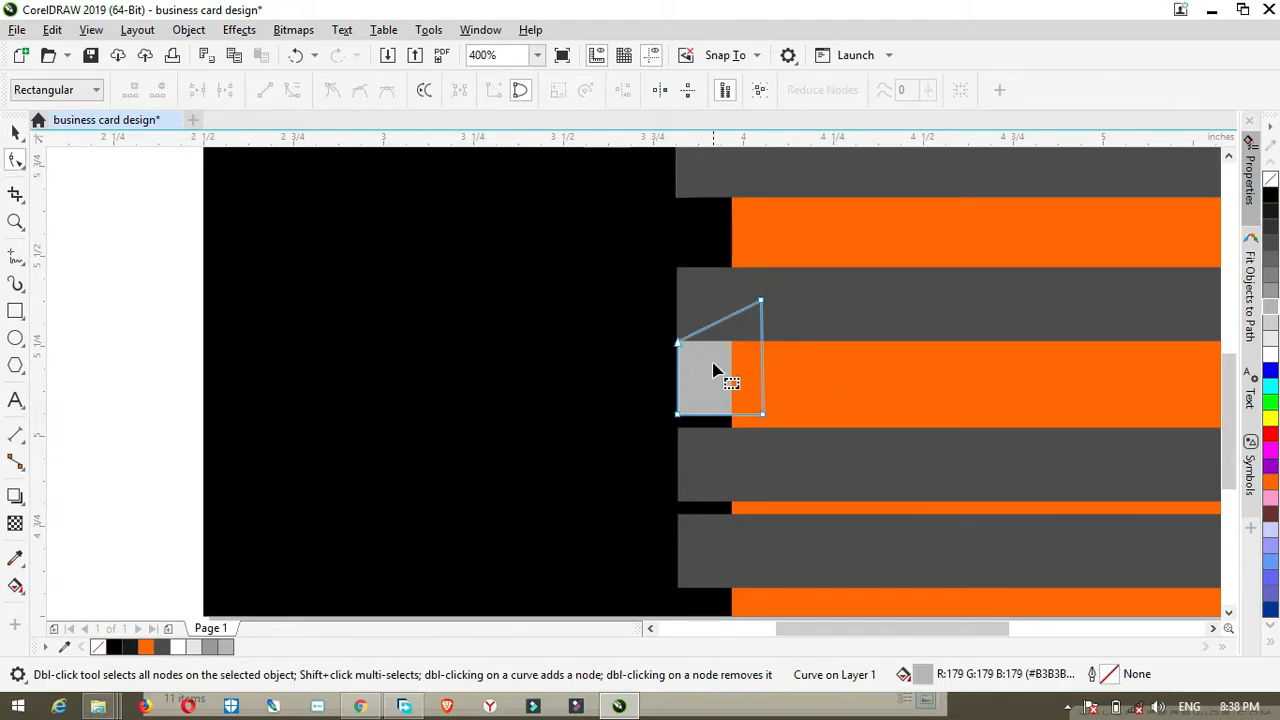
key(space)
drag(711, 372, 711, 297)
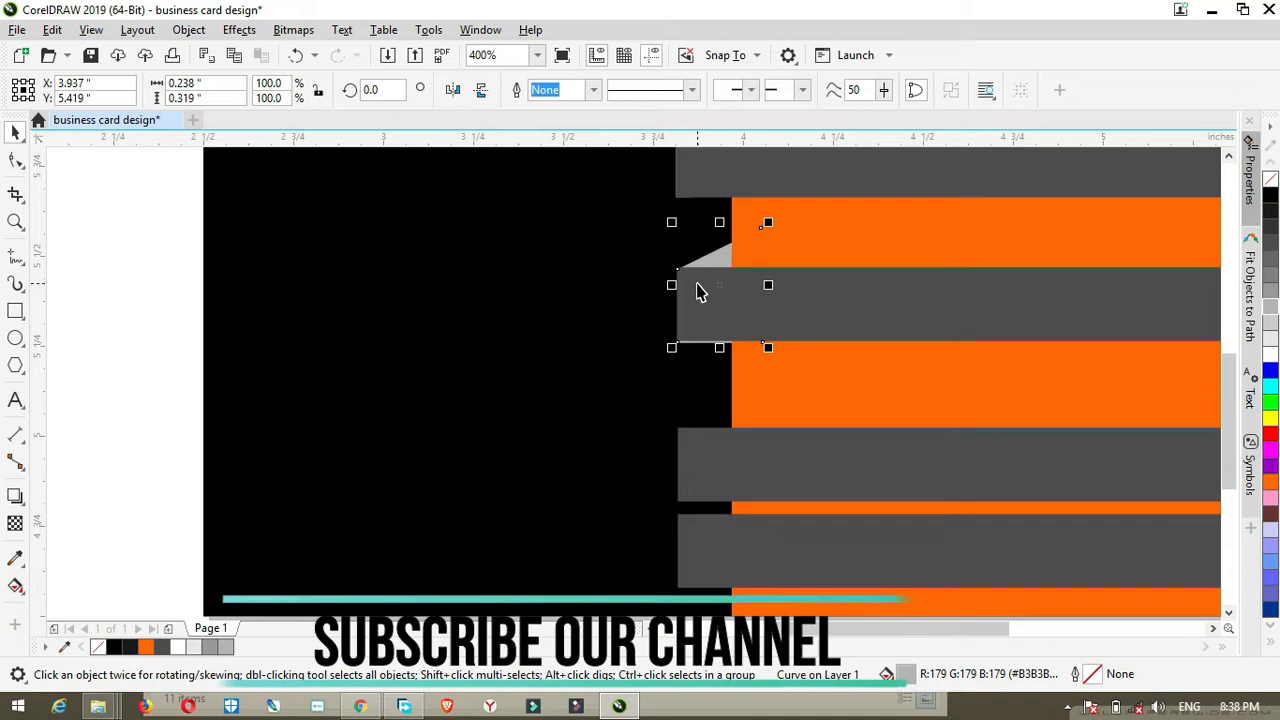
- Shorten the second fold so it hides behind its strip, and align its left node with the strip's upper-left corner
scroll(712, 290, up, 1)
drag(714, 243, 715, 239)
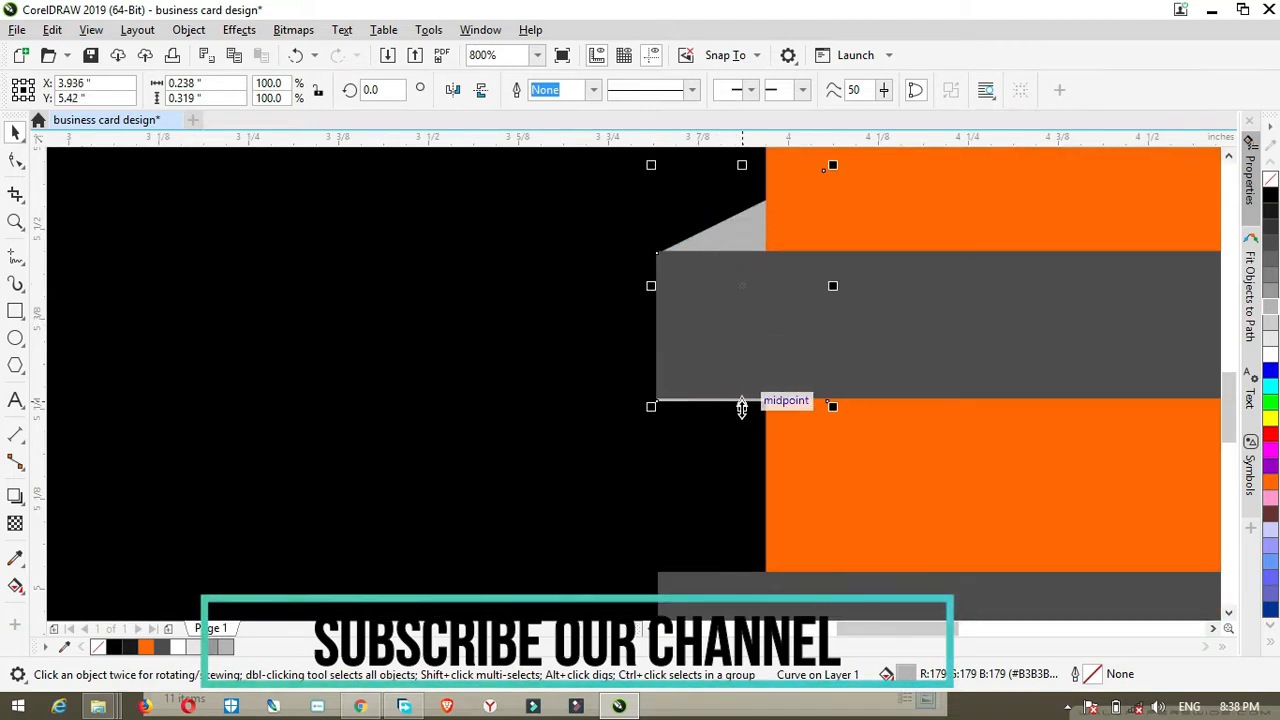
drag(743, 403, 743, 397)
scroll(711, 251, up, 3)
key(space)
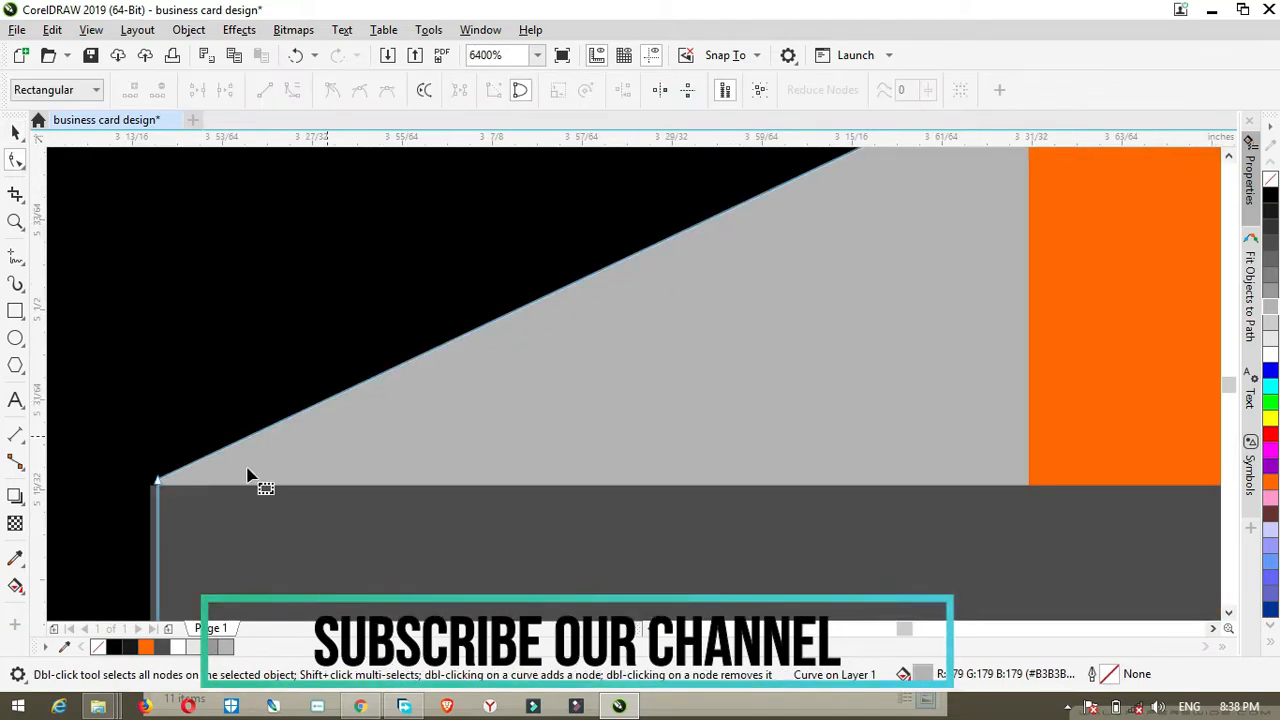
drag(157, 480, 150, 490)
- Raise the third gray strip to Y 5.032 in to even out the spacing between the strips
scroll(150, 490, down, 3)
scroll(253, 484, down, 5)
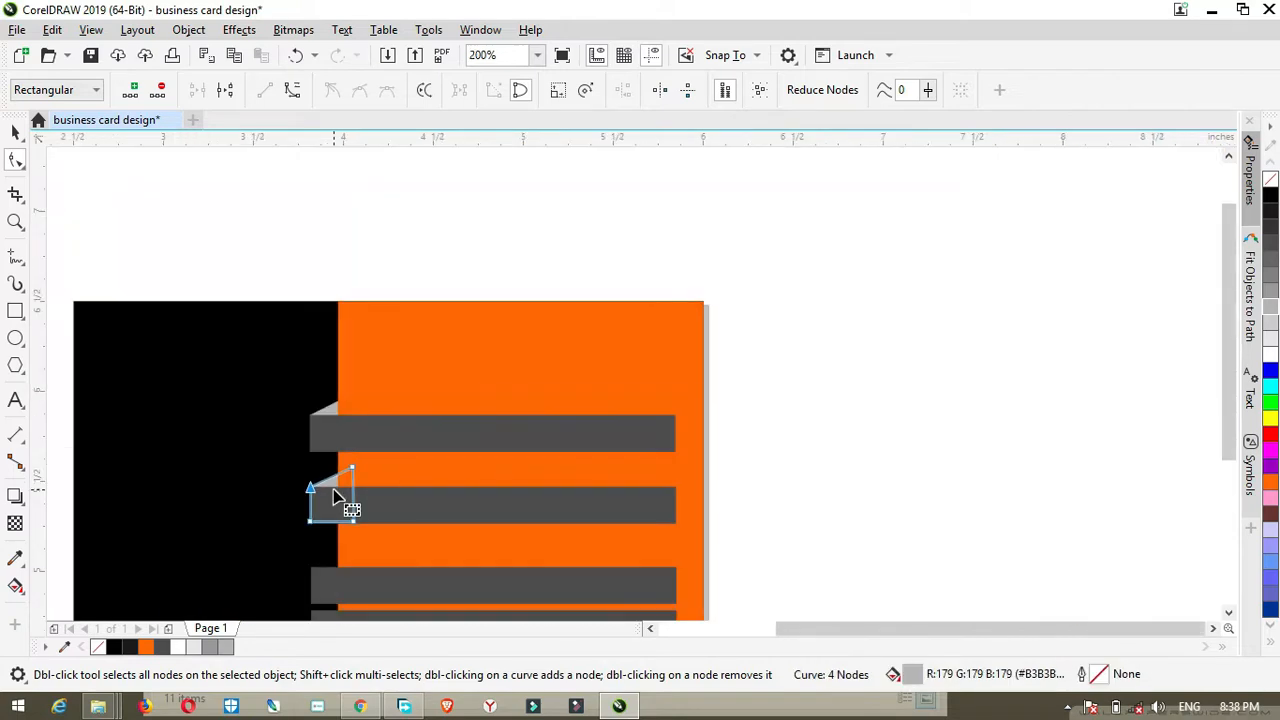
scroll(374, 580, up, 1)
scroll(374, 580, down, 1)
click(517, 449)
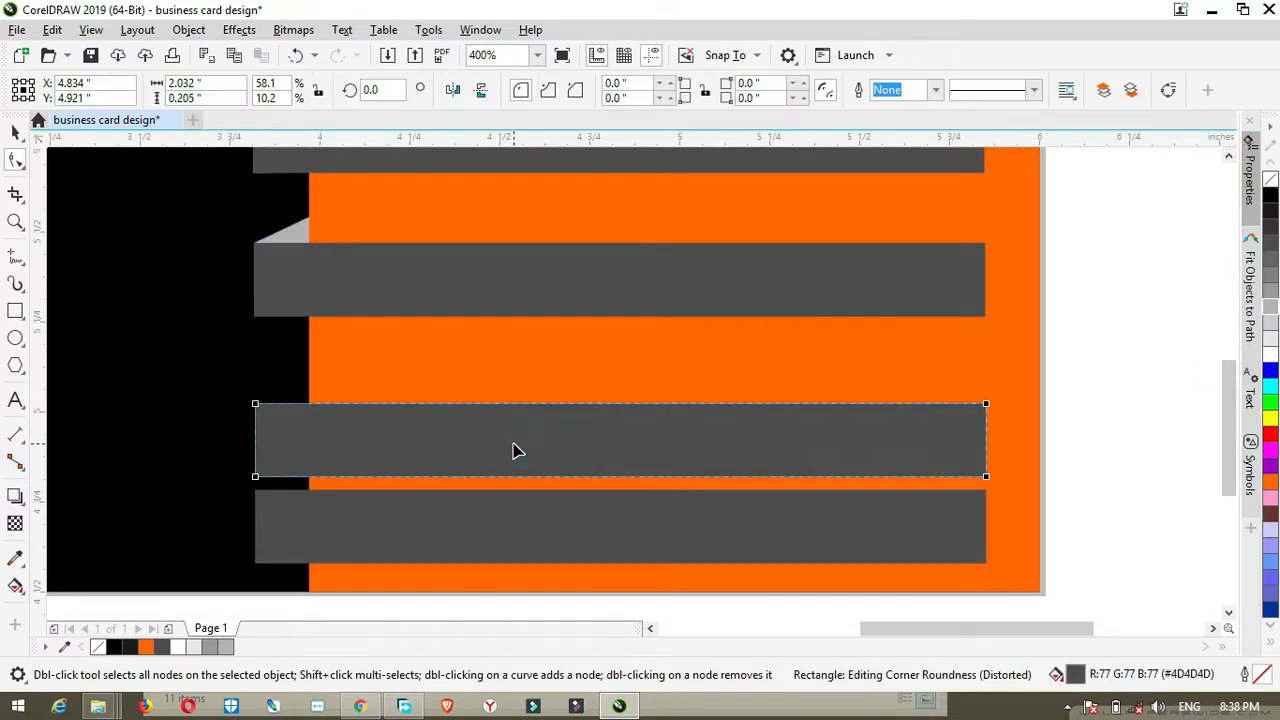
key(space)
drag(517, 449, 511, 404)
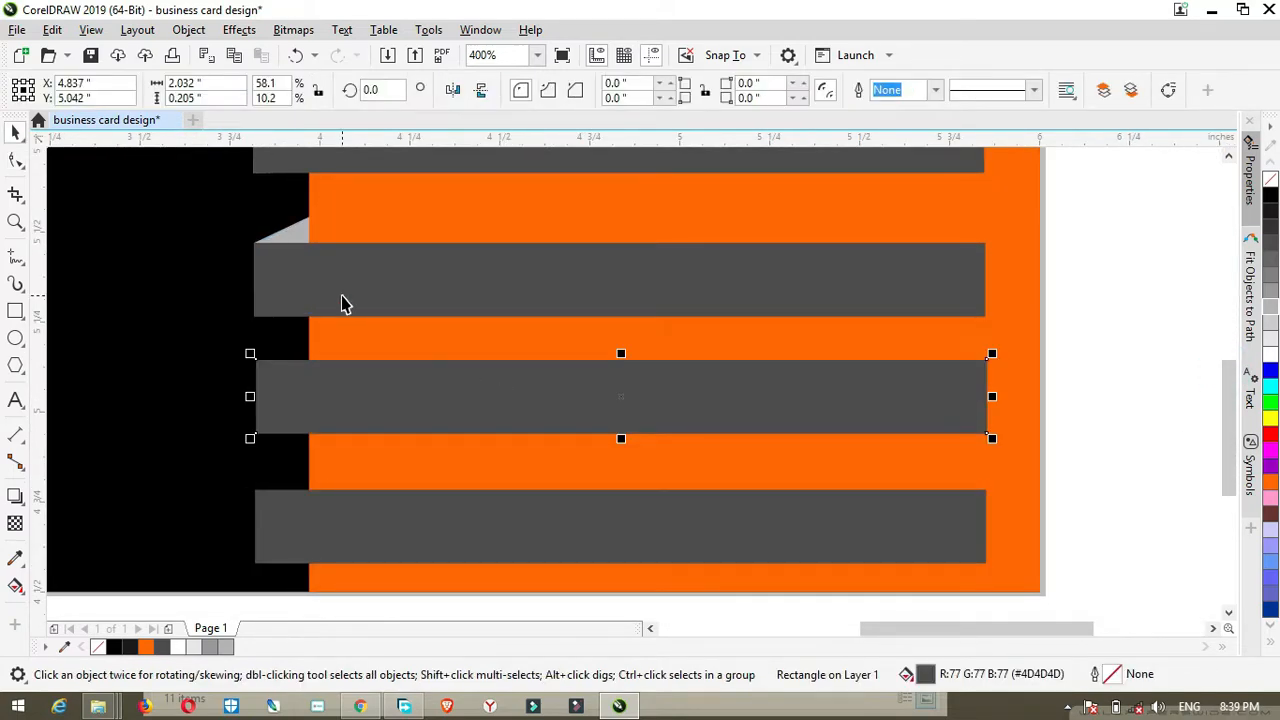
scroll(456, 435, down, 1)
click(469, 420)
double_click(469, 420)
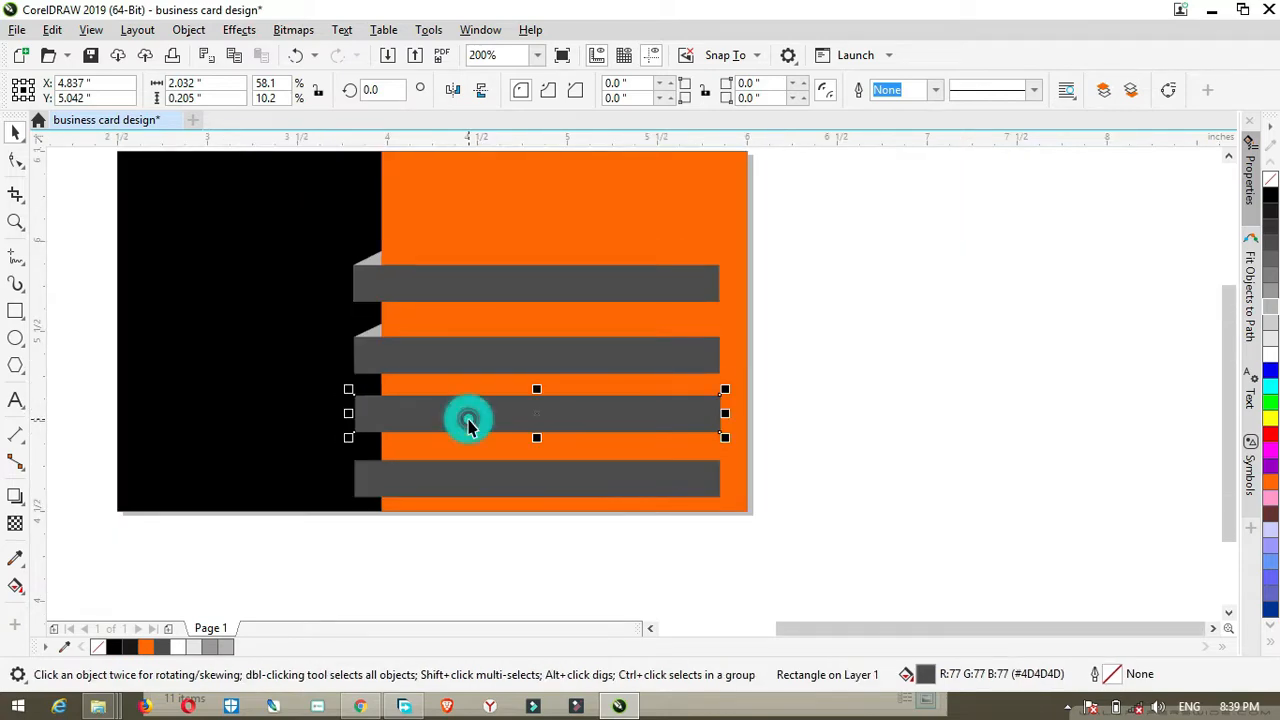
key(space)
key(Down)
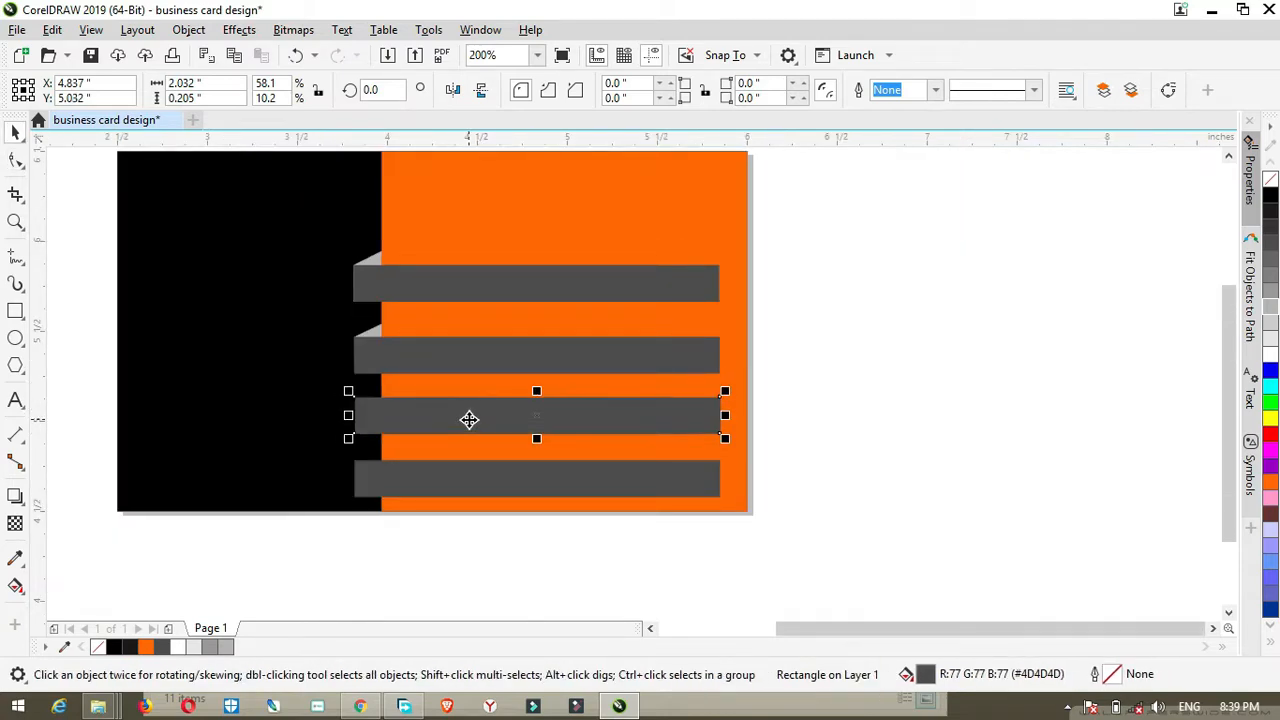
- Copy the second strip's light gray fold and place the copy behind the third strip at X 3.942 in, Y 5.09 in
click(374, 333)
key(ctrl+c)
key(ctrl+v)
key(Down)
key(Down)
key(Down)
key(Down)
key(Down)
key(Down)
key(Down)
key(Down)
key(Down)
key(Down)
key(Down)
key(Down)
key(Down)
key(Down)
key(Down)
key(Down)
key(Down)
key(Down)
key(Down)
key(Down)
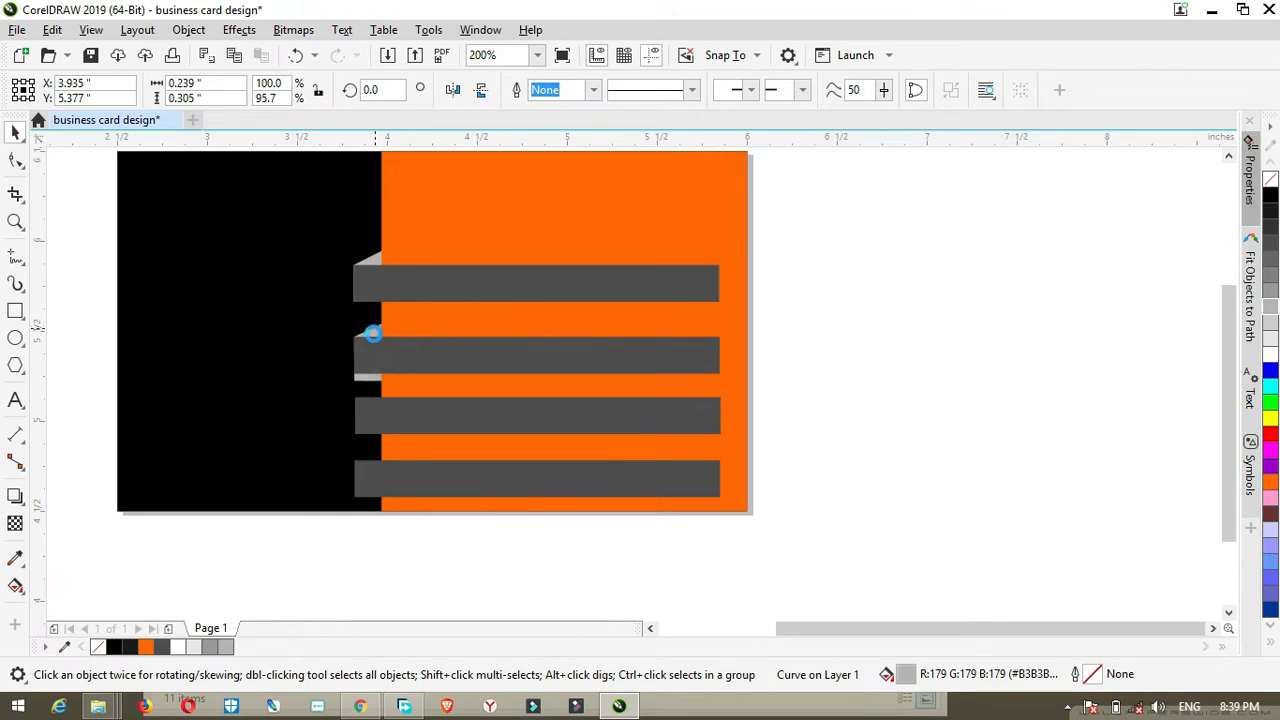
scroll(371, 405, up, 2)
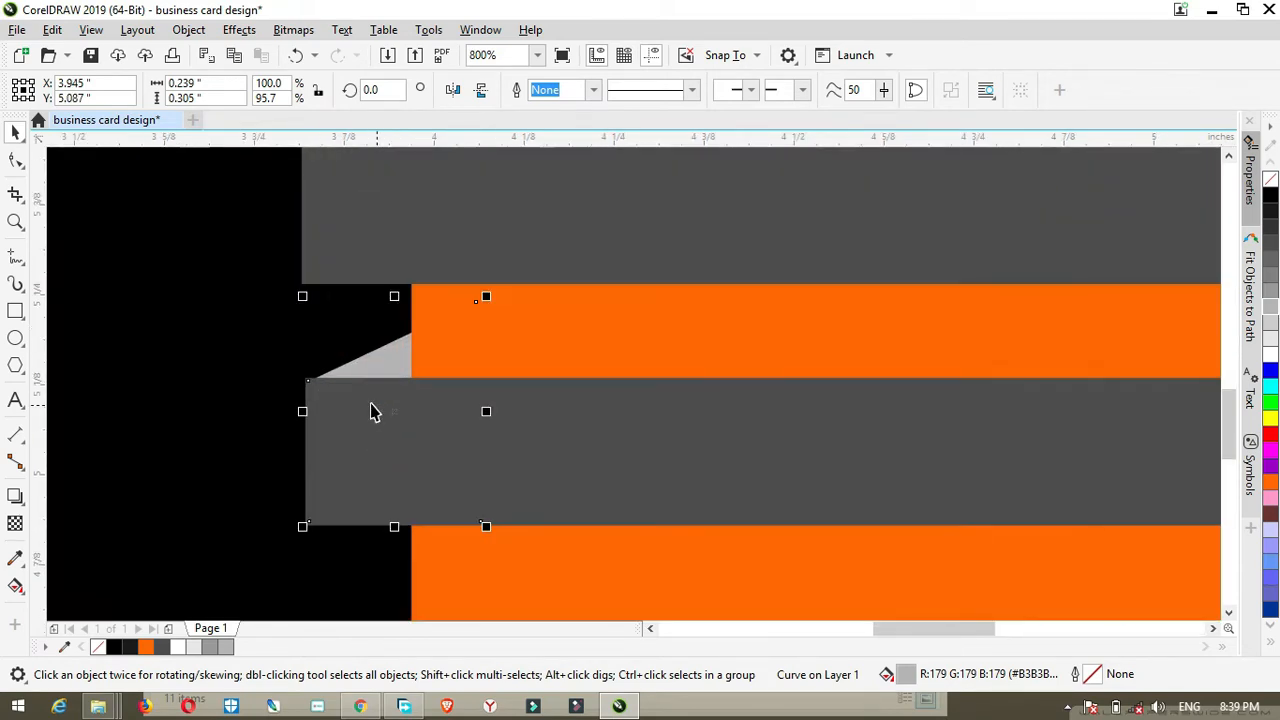
mouse_move(351, 360)
mouse_down()
mouse_move(363, 378)
mouse_move(365, 367)
mouse_up()
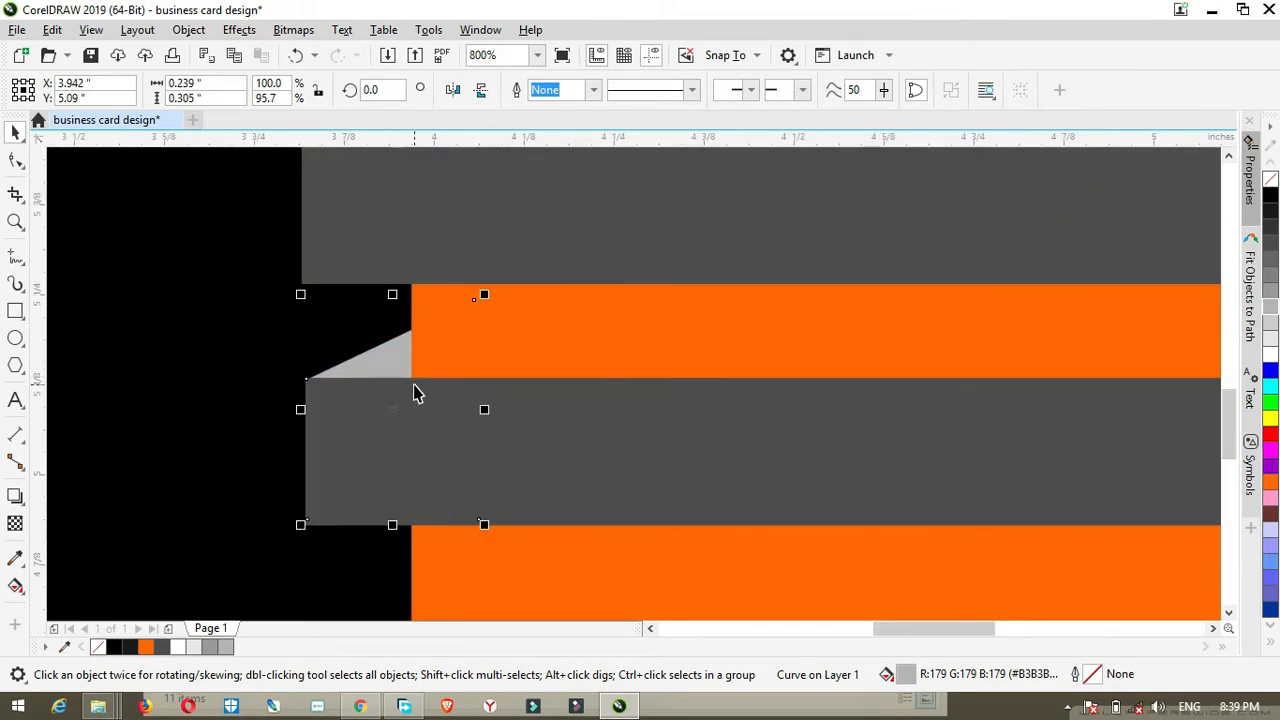
scroll(415, 388, down, 2)
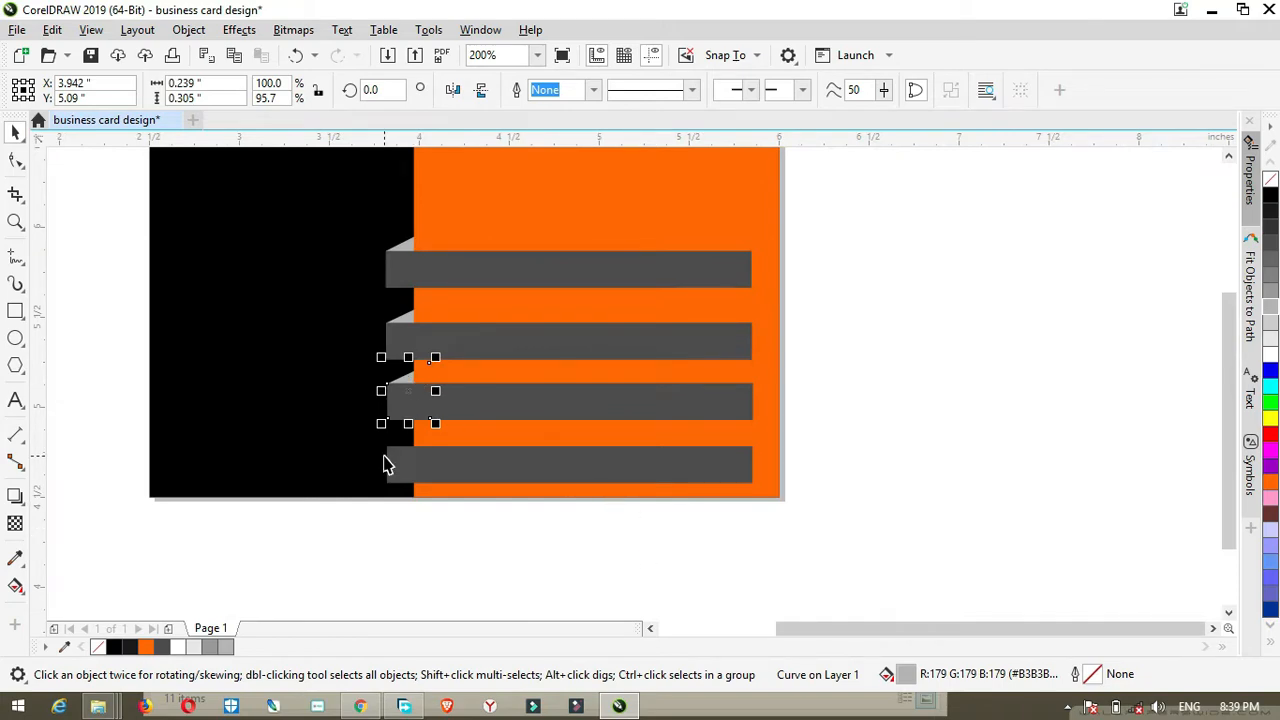
- Copy the third strip's light gray fold and lower the copy to Y 4.79 in behind the fourth strip
key(ctrl+c)
key(ctrl+v)
key(Down)
key(Down)
key(Down)
key(Down)
key(Down)
key(Down)
key(Down)
key(Down)
key(Down)
key(Down)
key(Down)
key(Down)
key(Down)
key(Down)
key(Down)
key(Down)
key(Down)
key(Down)
key(Down)
key(Down)
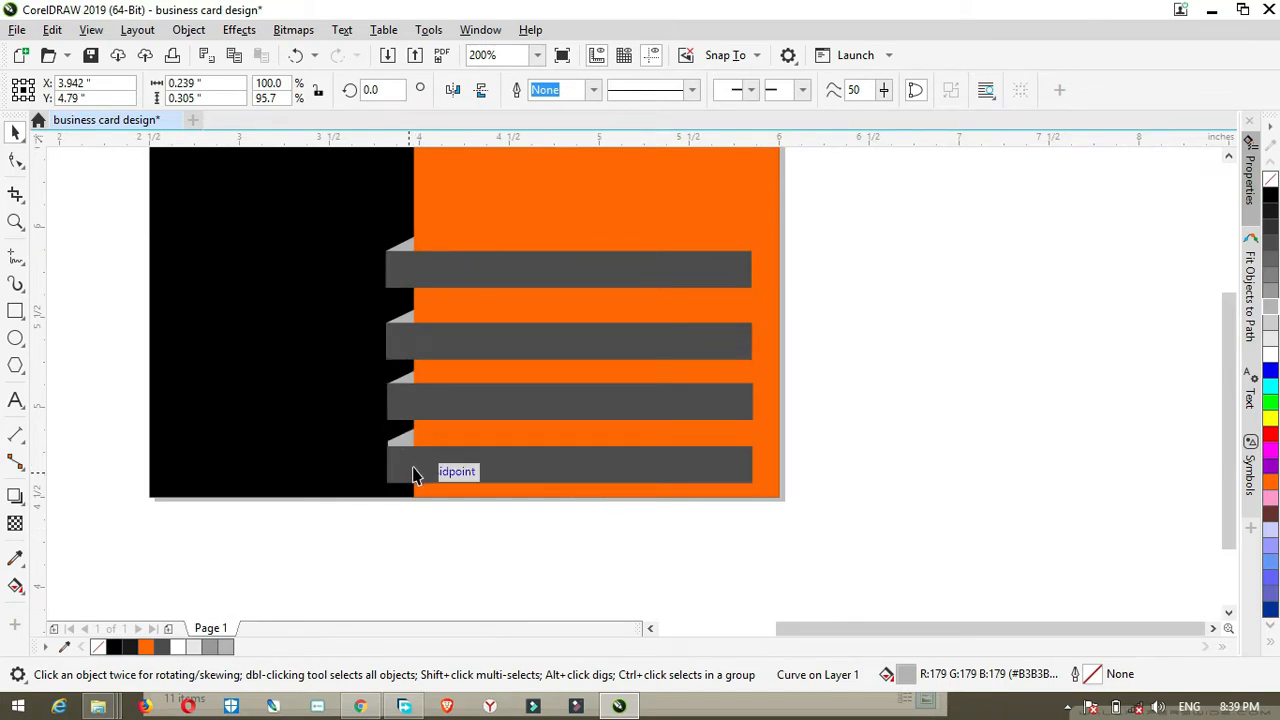
- Align the fourth fold's left edge with its strip's upper-left corner at X 3.939 in, Y 4.741 in
scroll(402, 470, up, 3)
mouse_move(434, 249)
mouse_down()
mouse_move(429, 222)
mouse_move(431, 237)
mouse_up()
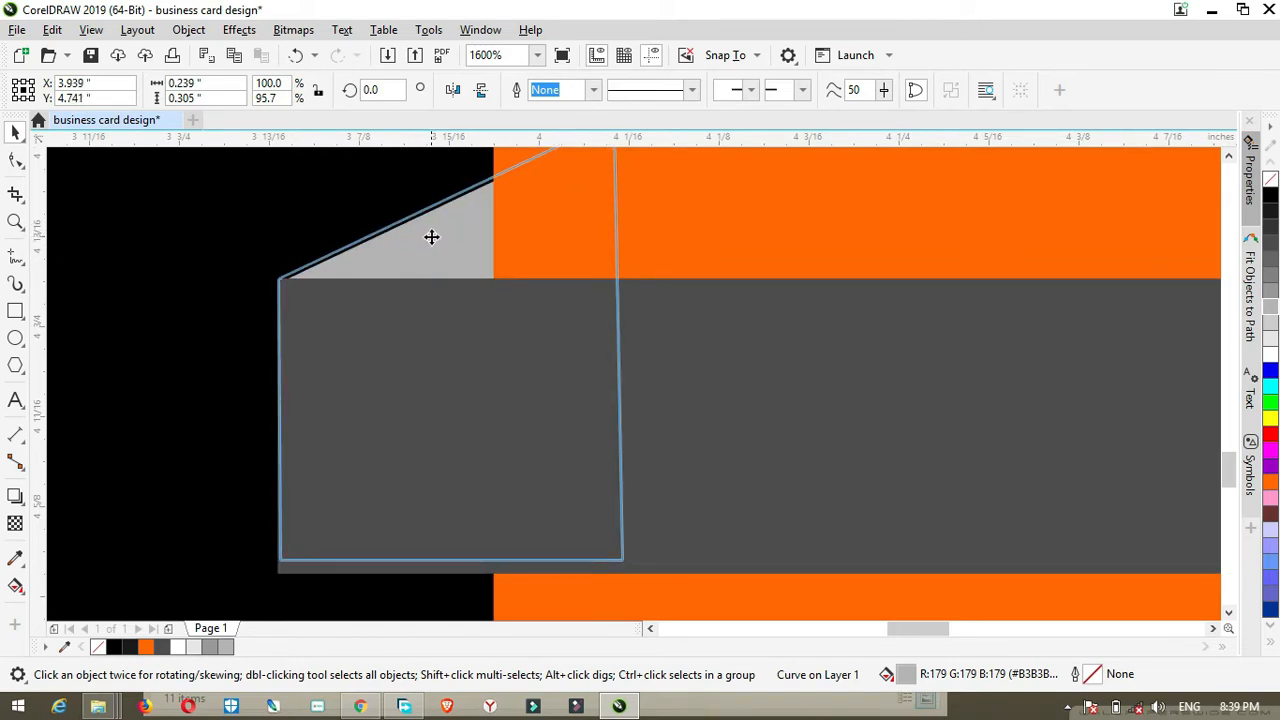
scroll(700, 256, down, 4)
scroll(754, 223, up, 1)
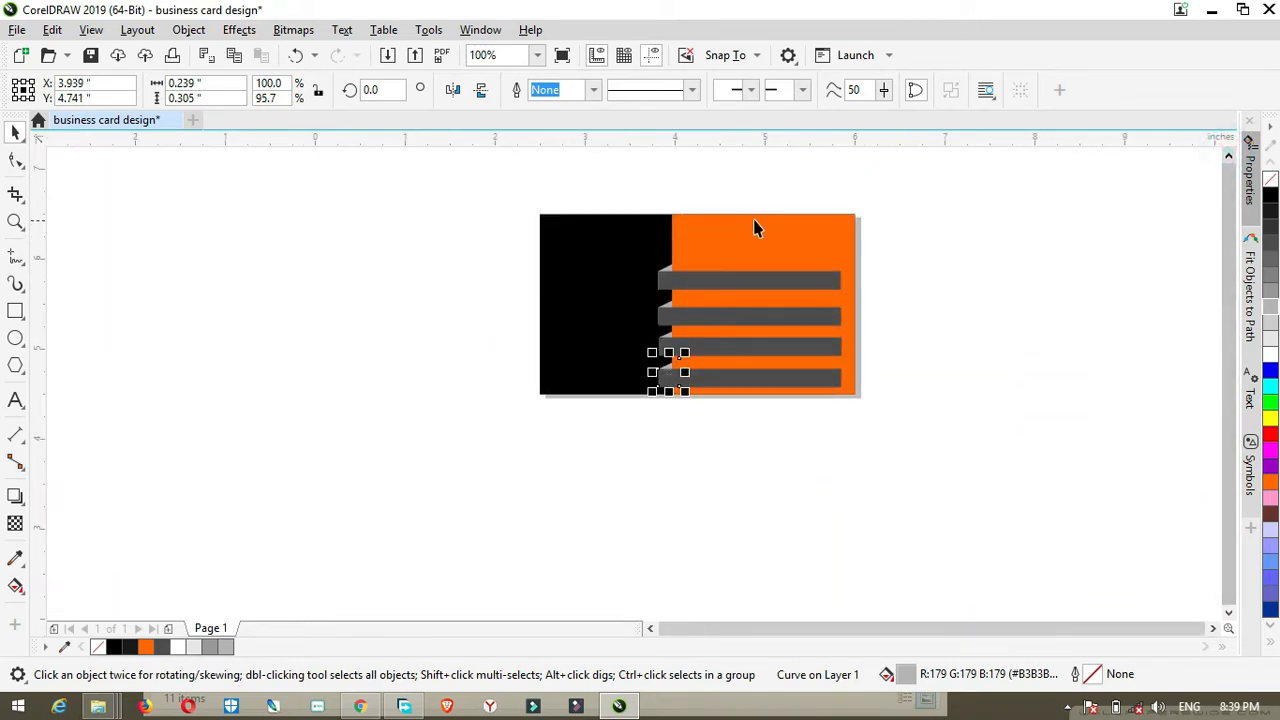
click(1051, 229)
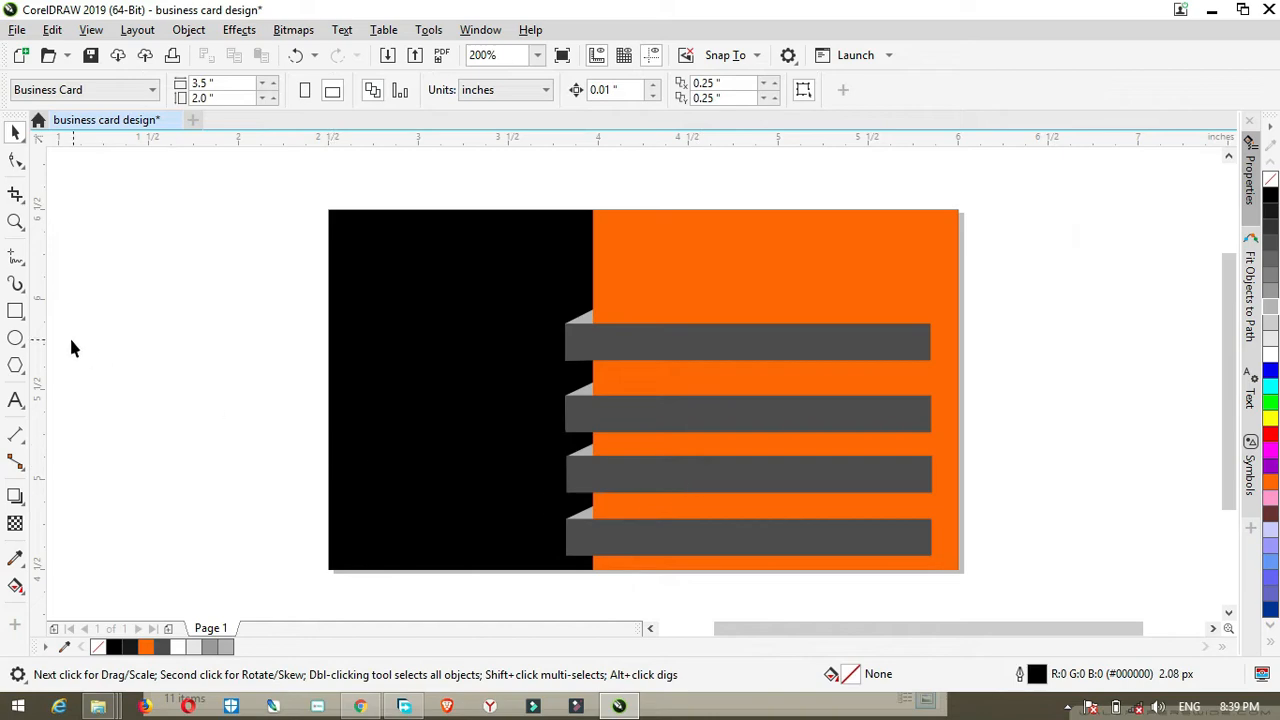
- Add the cardholder's full name as artistic text in the orange area above the first gray strip
click(16, 401)
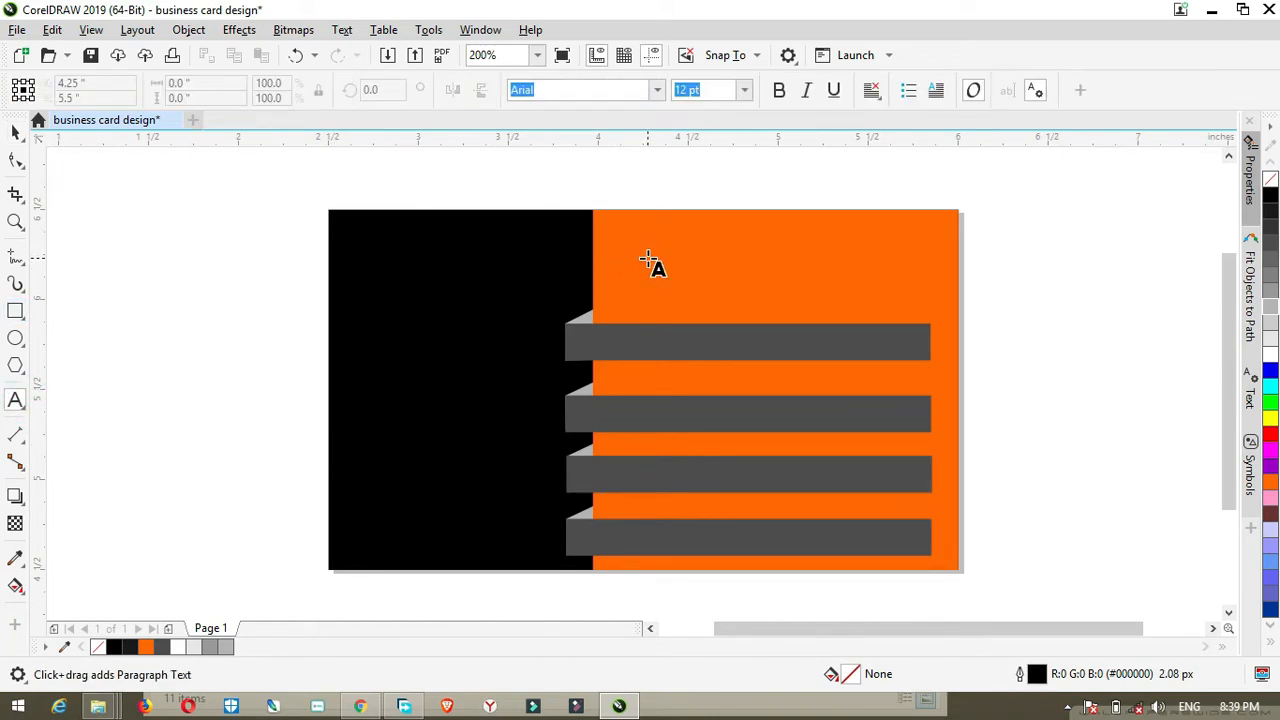
click(648, 259)
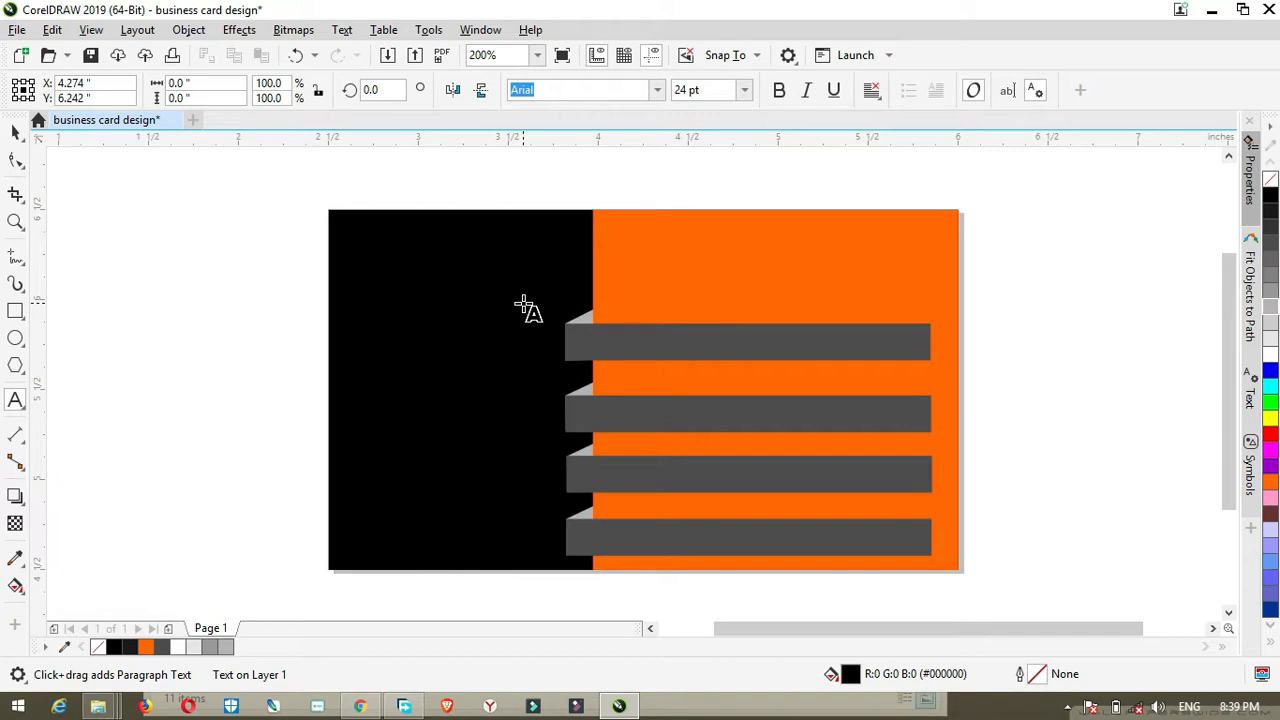
text(JO)
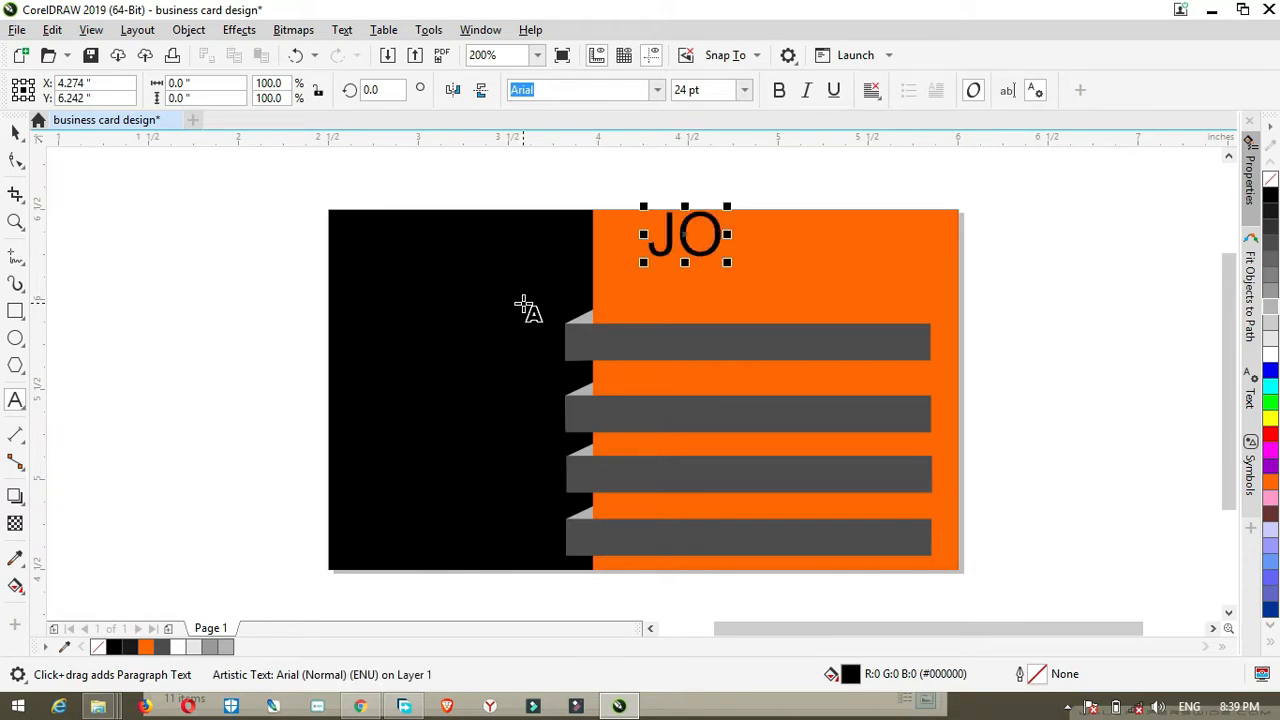
key(BackSpace)
text(ohn Doe)
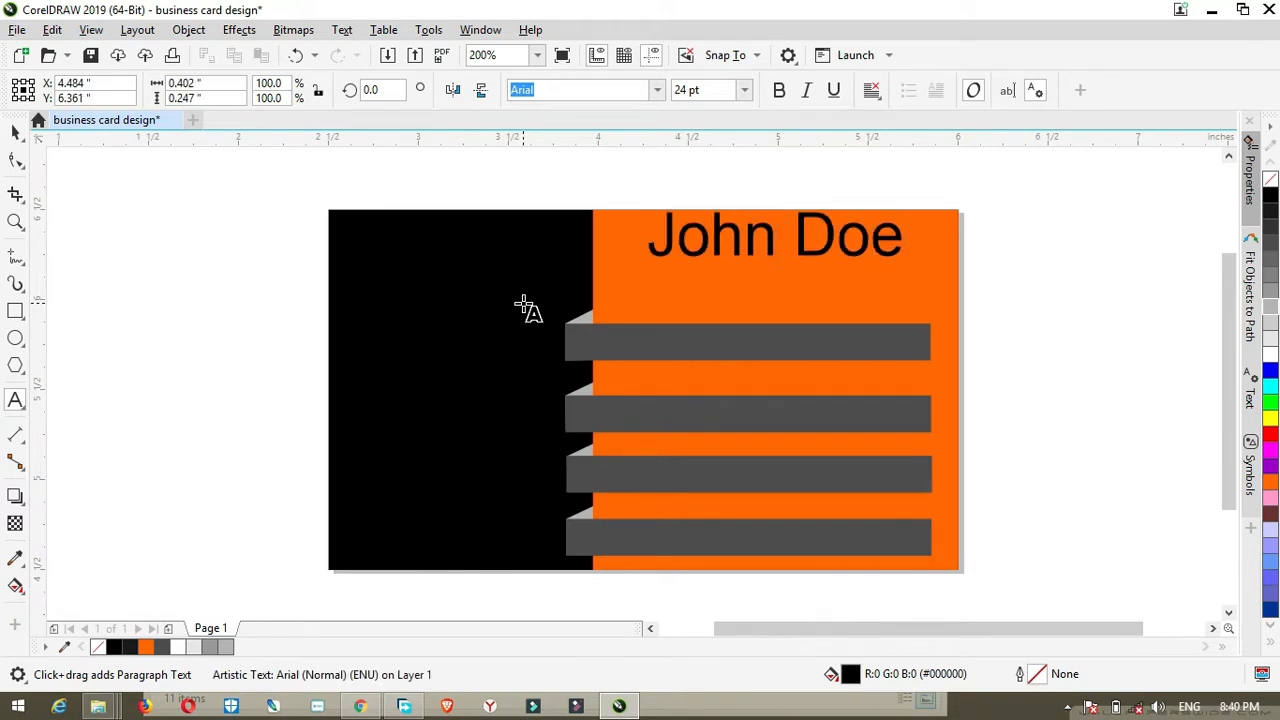
- Format the name text in Berlin Sans FB at 18 pt
key(ctrl+a)
click(742, 90)
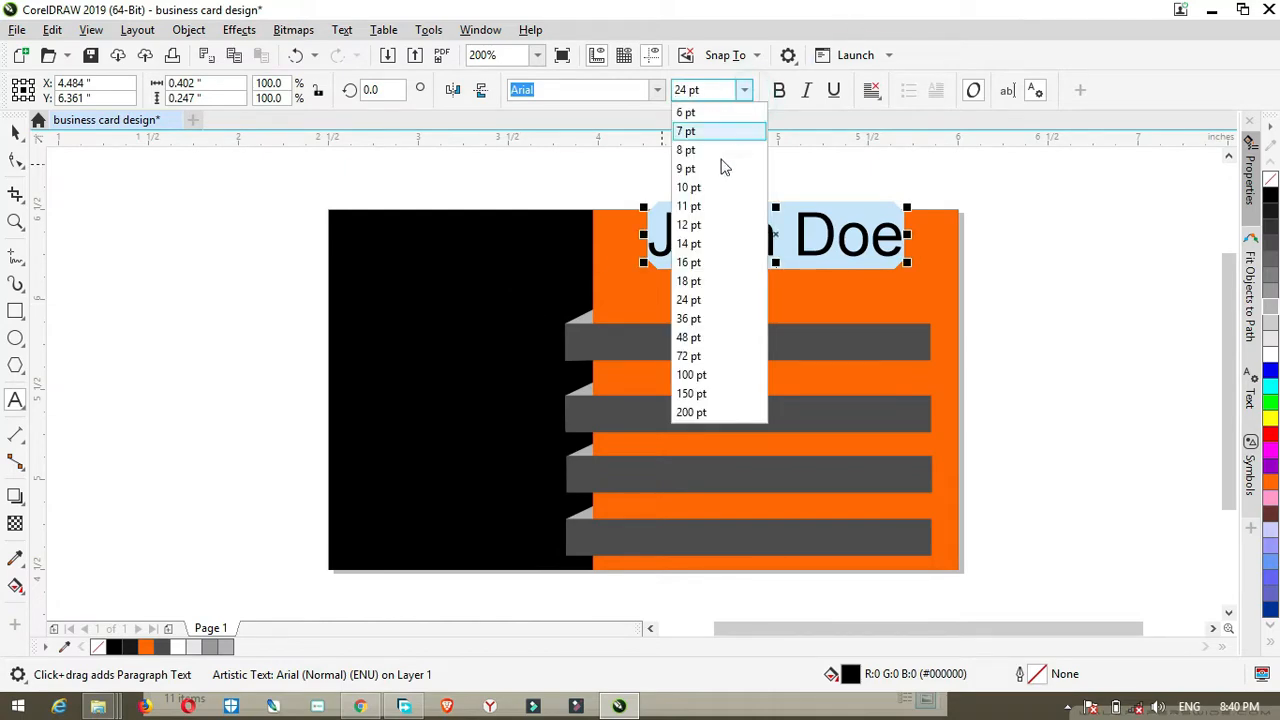
click(700, 280)
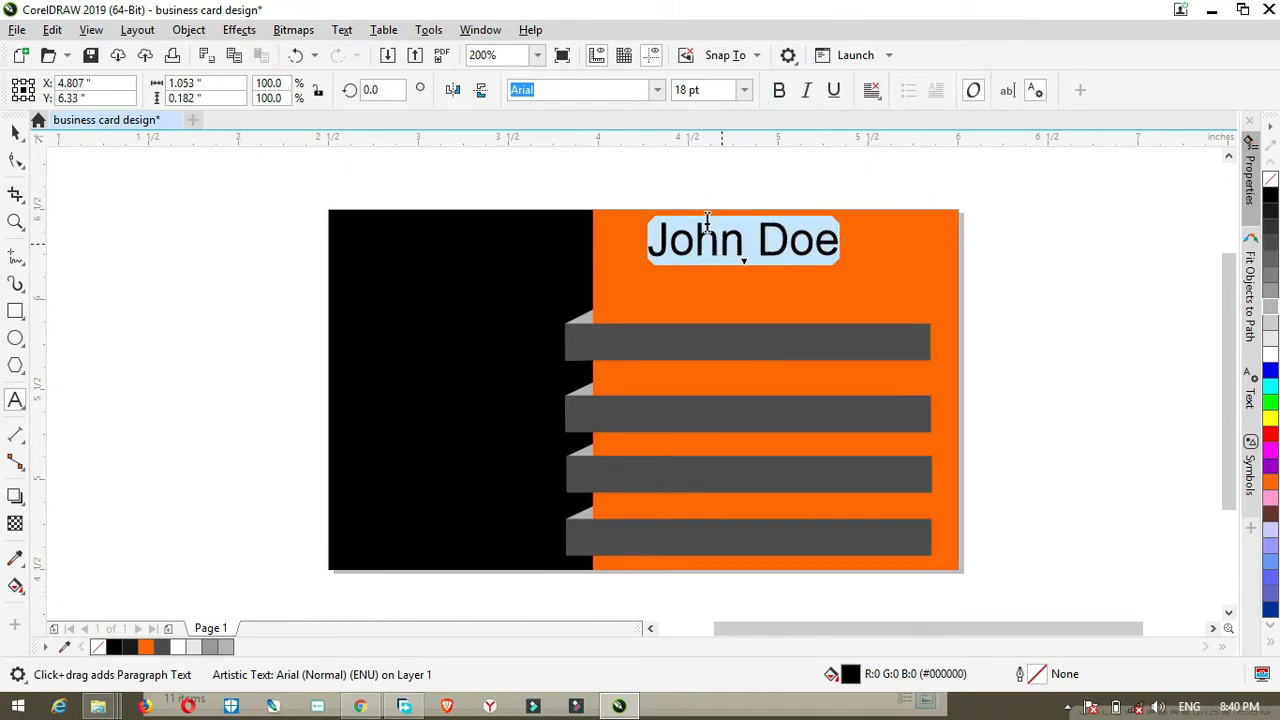
click(657, 91)
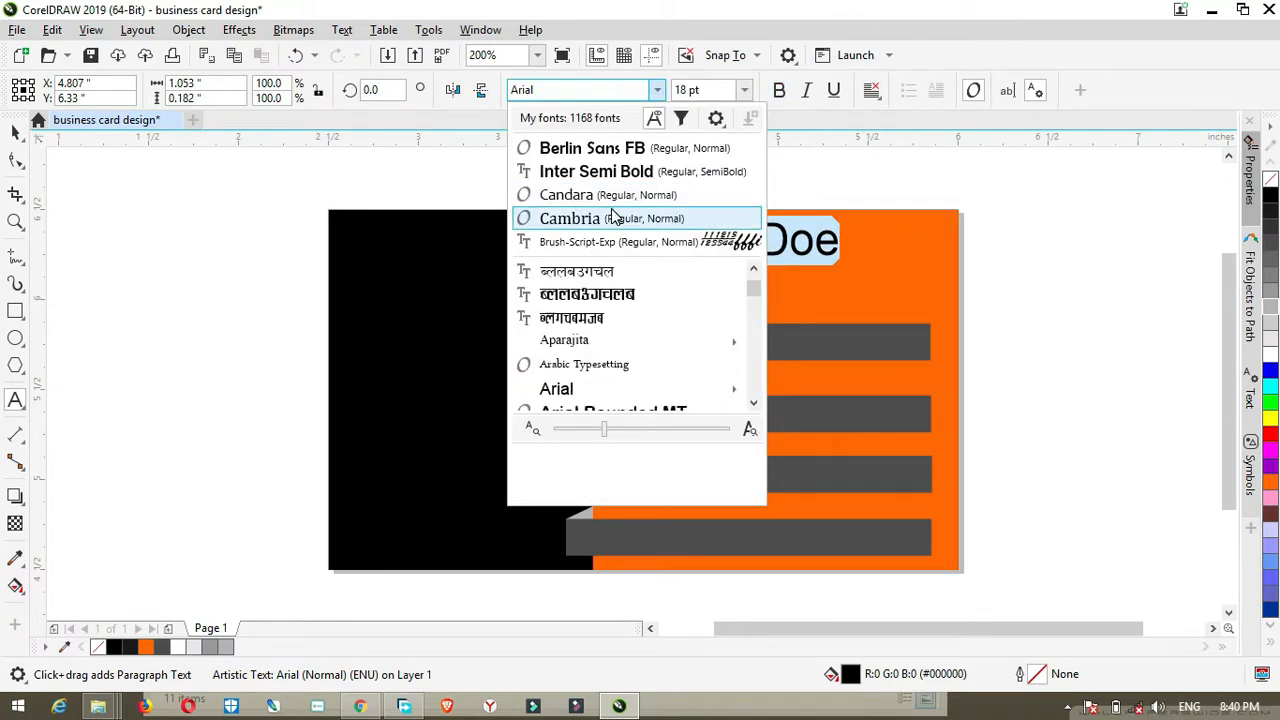
click(595, 143)
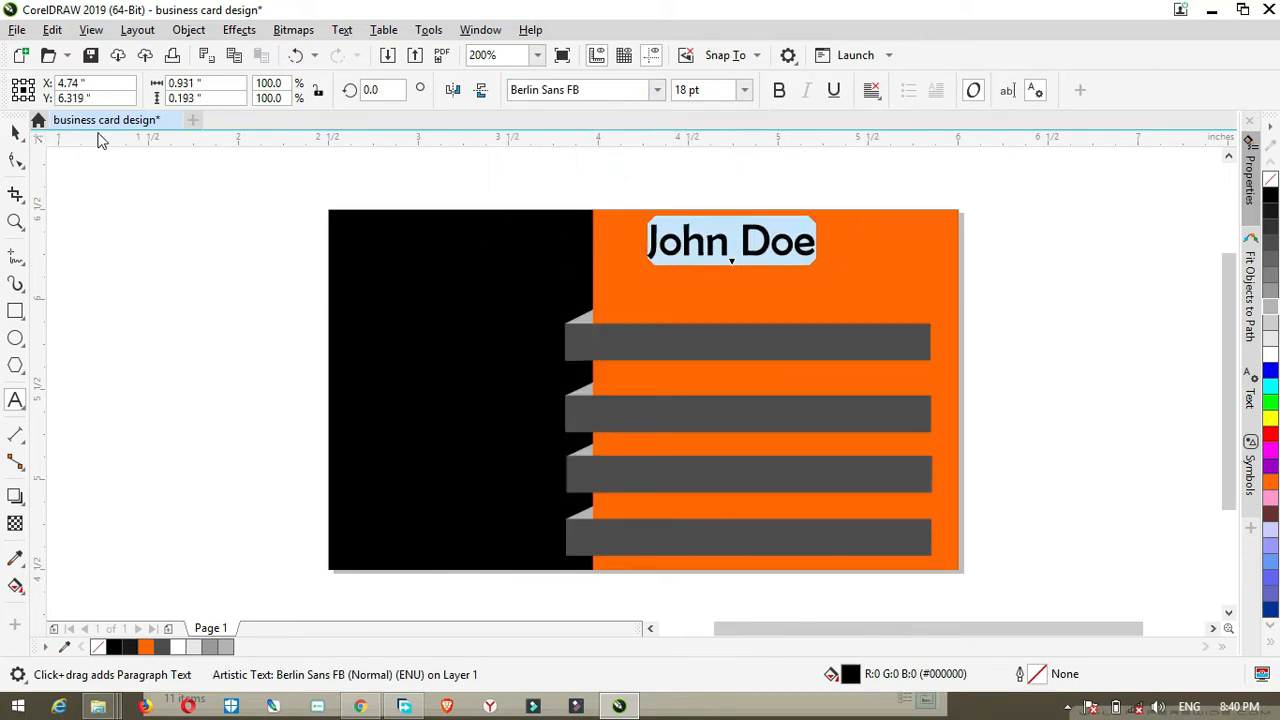
- Color the name text white and move it to X 4.938 in, Y 6.272 in above the strips
click(15, 132)
drag(783, 244, 821, 250)
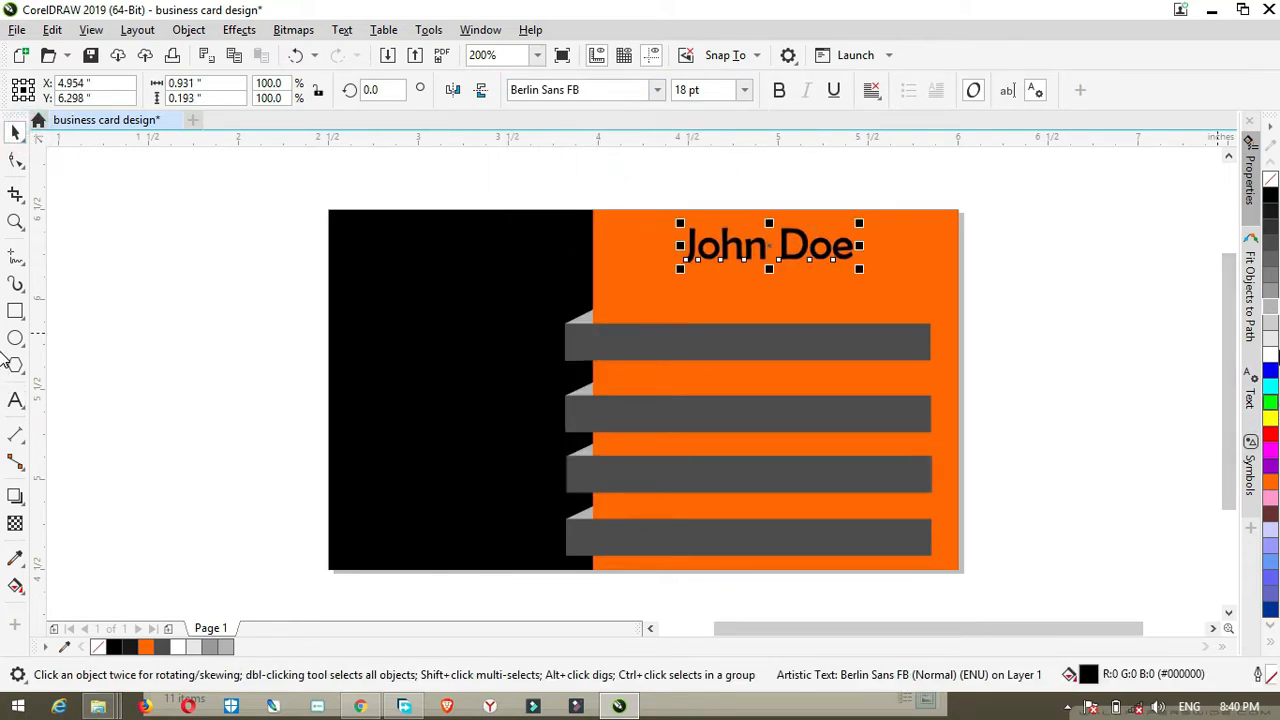
click(1270, 355)
drag(817, 243, 814, 248)
key(ctrl+a)
click(788, 243)
click(952, 184)
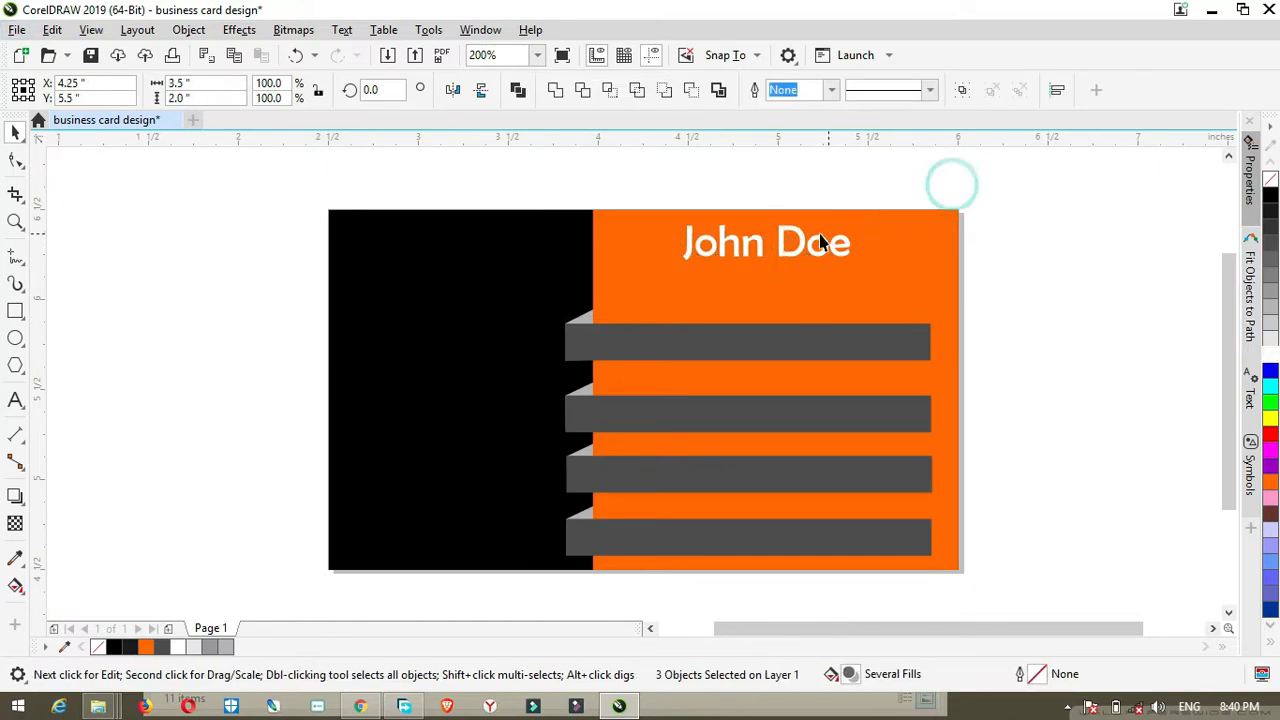
click(800, 239)
mouse_move(800, 237)
mouse_down()
mouse_move(806, 263)
mouse_move(806, 246)
mouse_up()
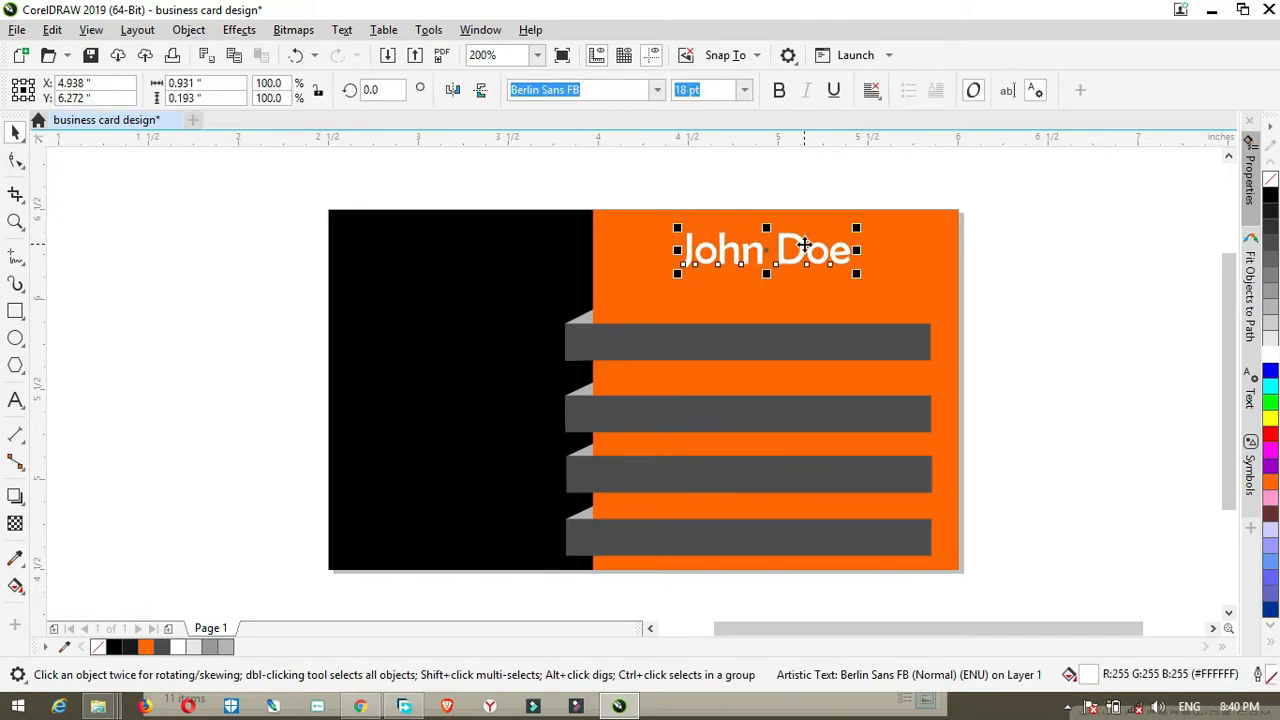
- Copy the name text and place the copy directly below the original at X 4.959 in, Y 6.09 in
click(795, 241)
click(798, 240)
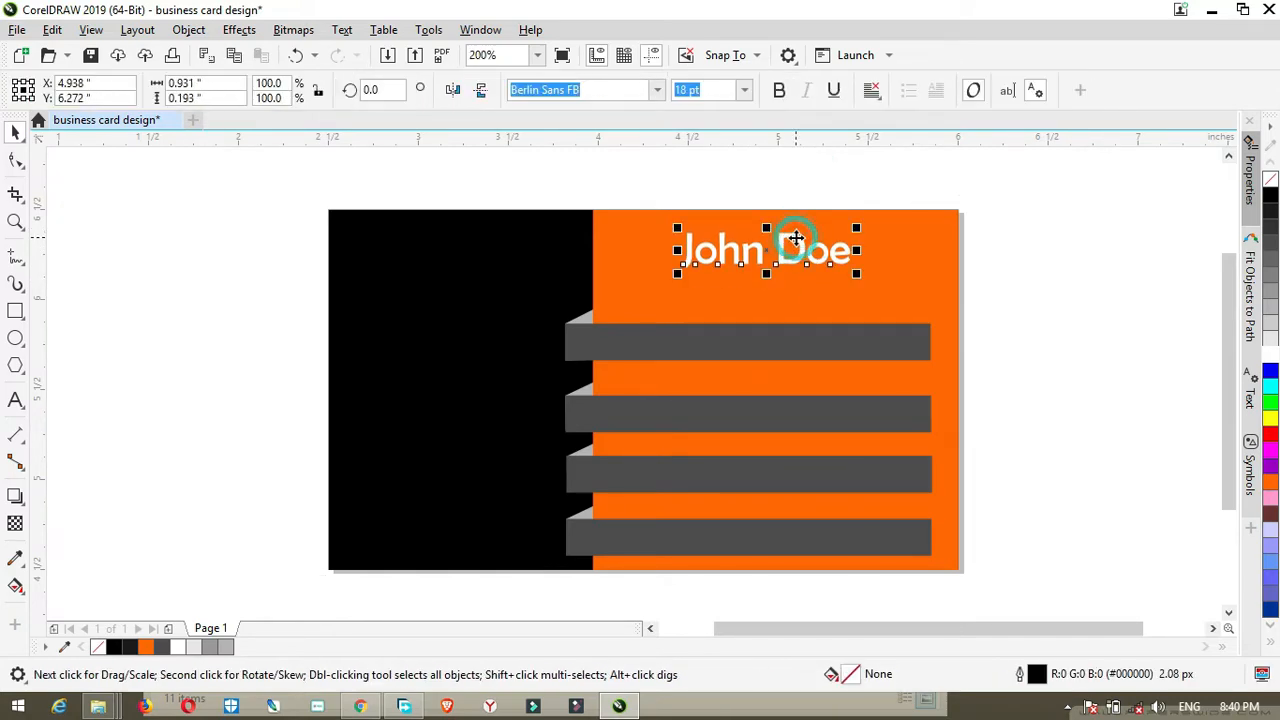
right_click(797, 240)
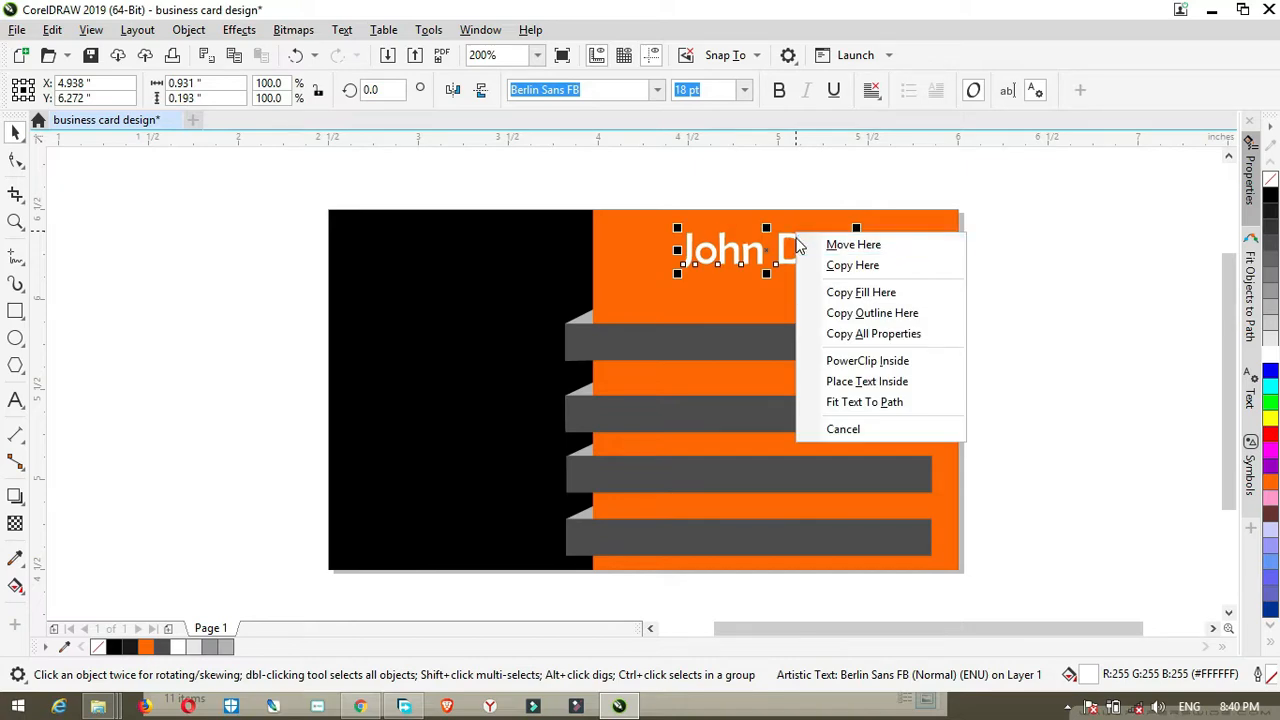
click(807, 168)
drag(797, 242, 815, 280)
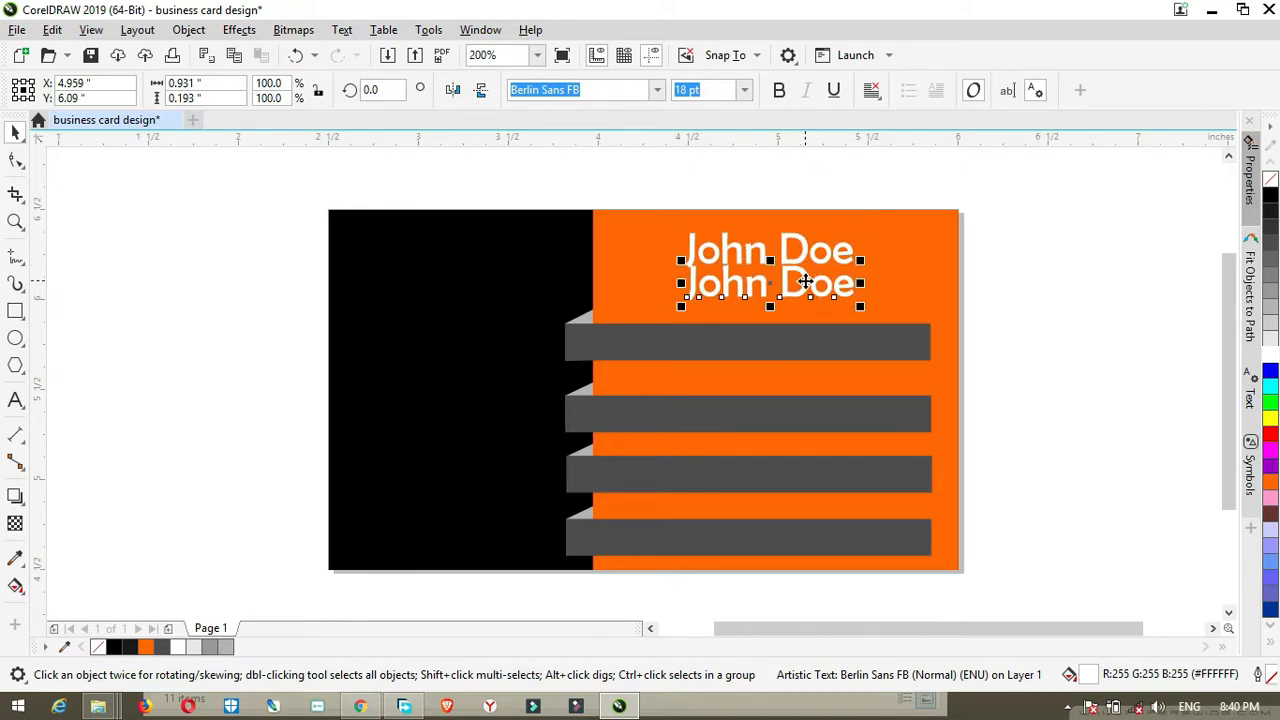
- Reduce the copied text to 11 pt and replace its wording with "Graphic Designer"
click(744, 90)
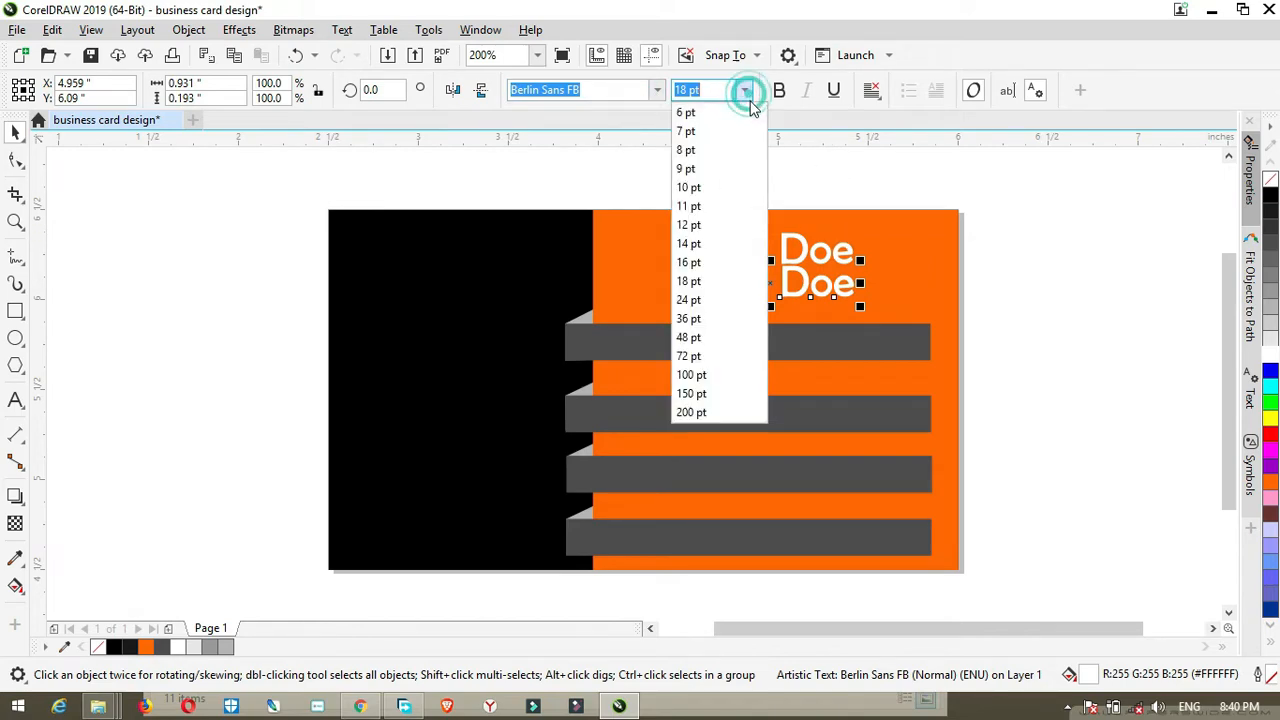
click(706, 205)
double_click(786, 290)
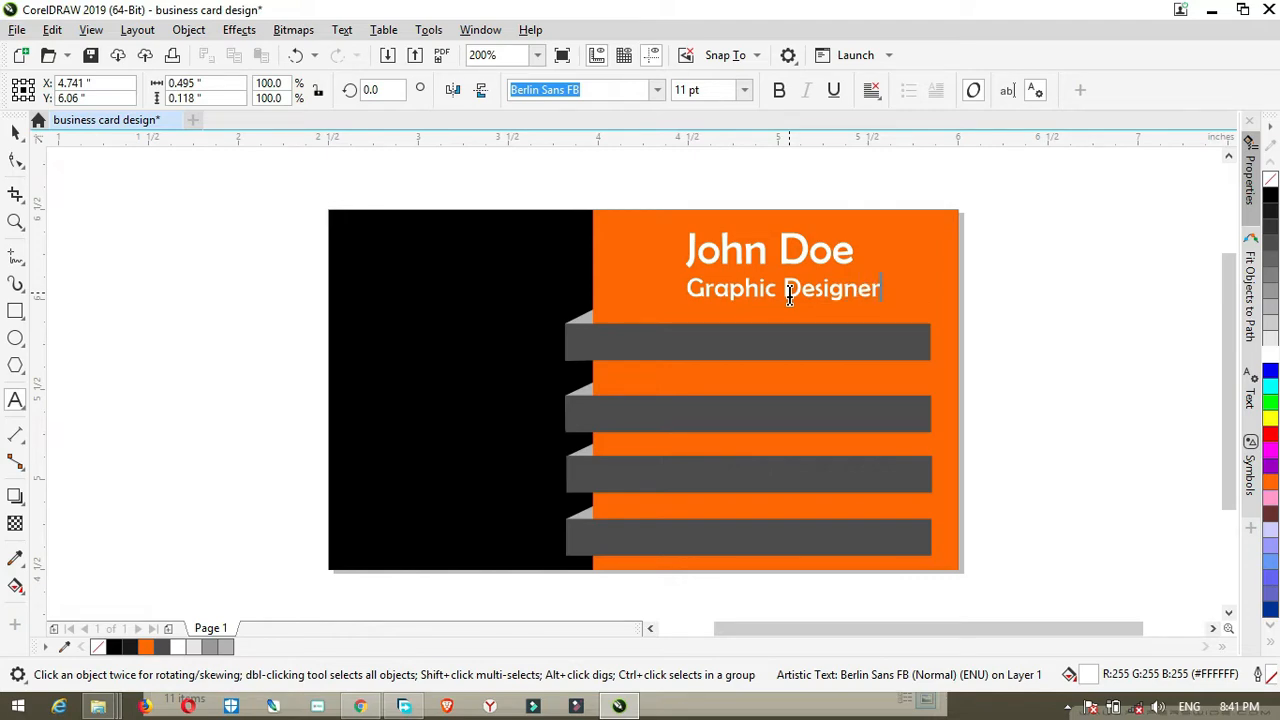
- Set the job title to 10 pt, color it yellow and move it to X 4.969 in, Y 6.082 in under the name
key(ctrl+a)
click(1270, 432)
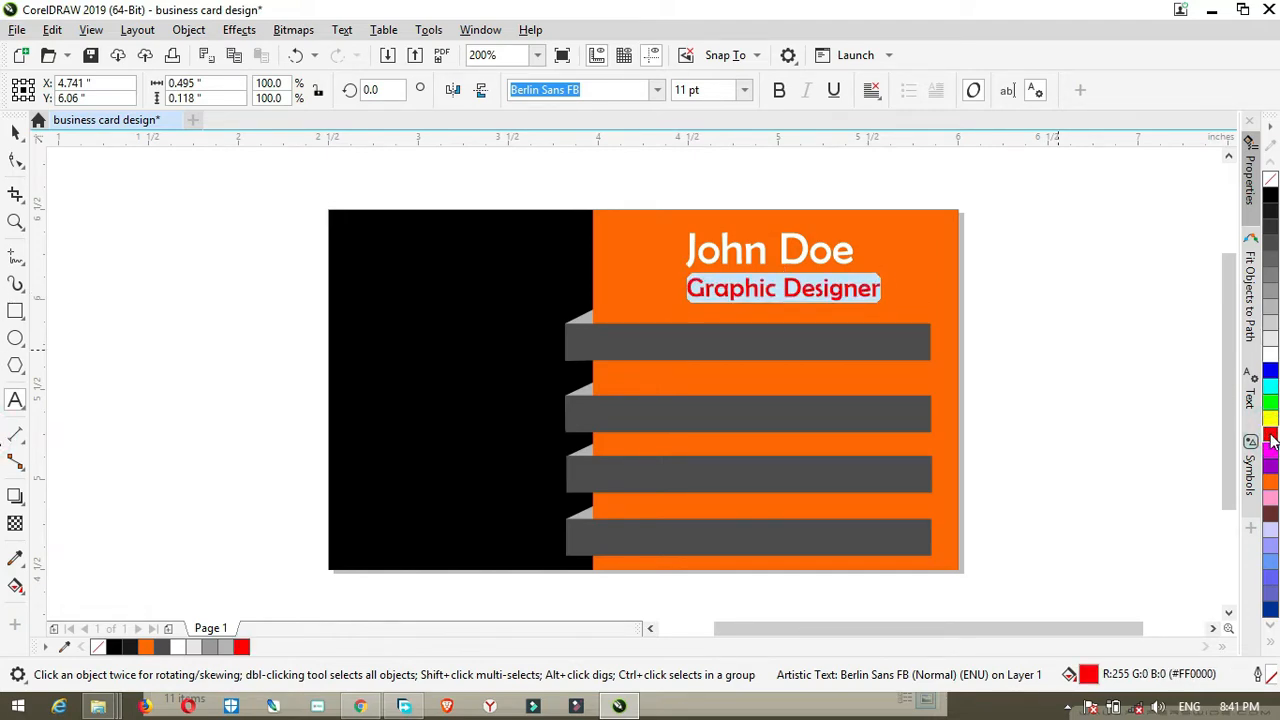
click(748, 91)
click(716, 185)
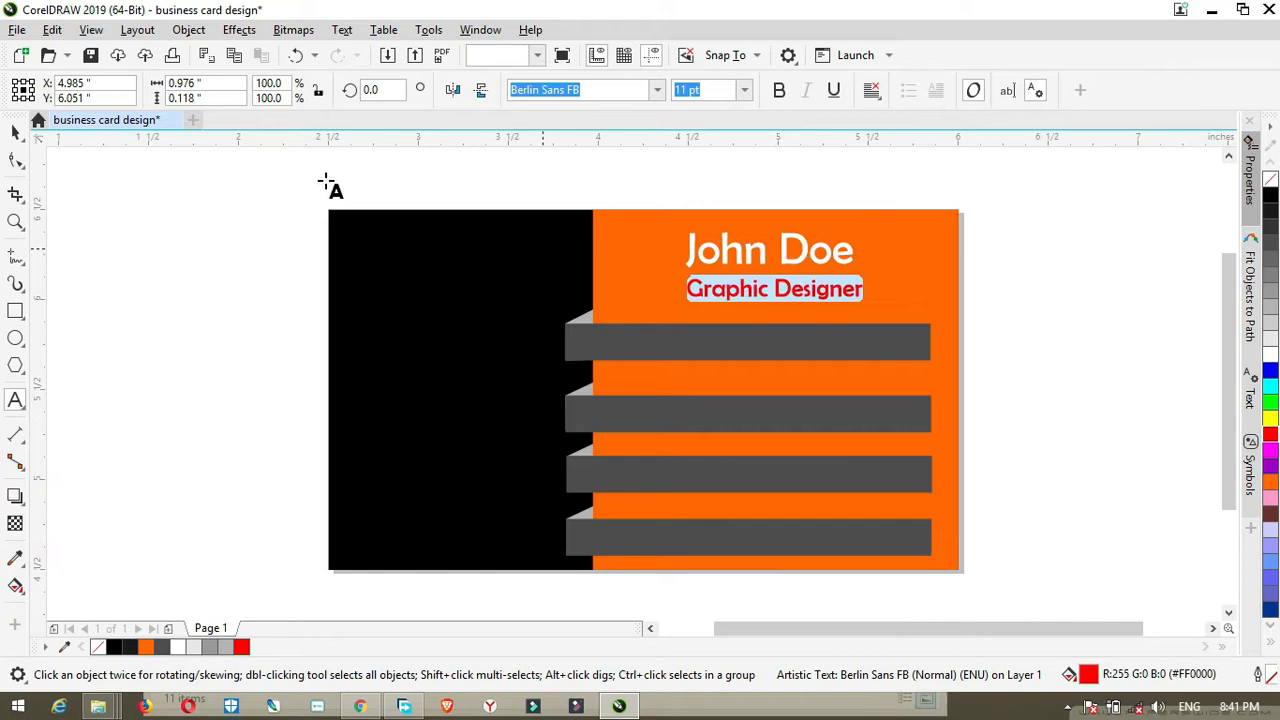
click(16, 128)
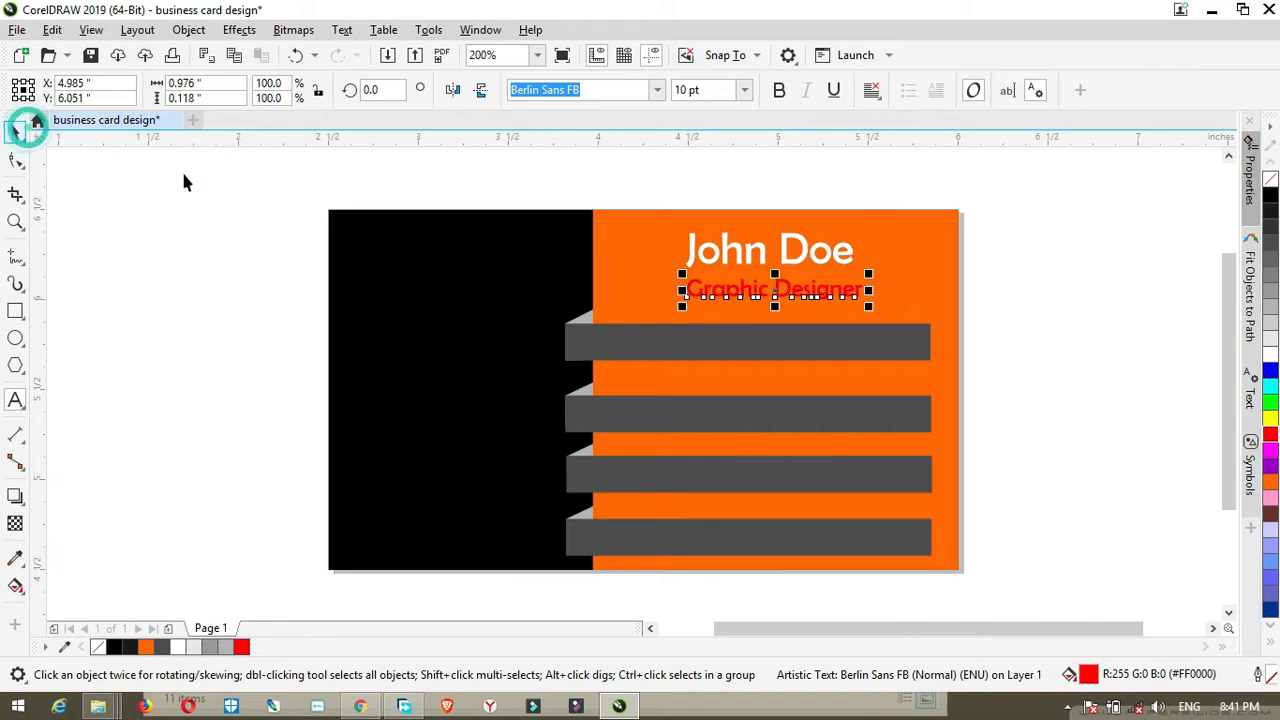
click(1271, 418)
drag(813, 291, 811, 285)
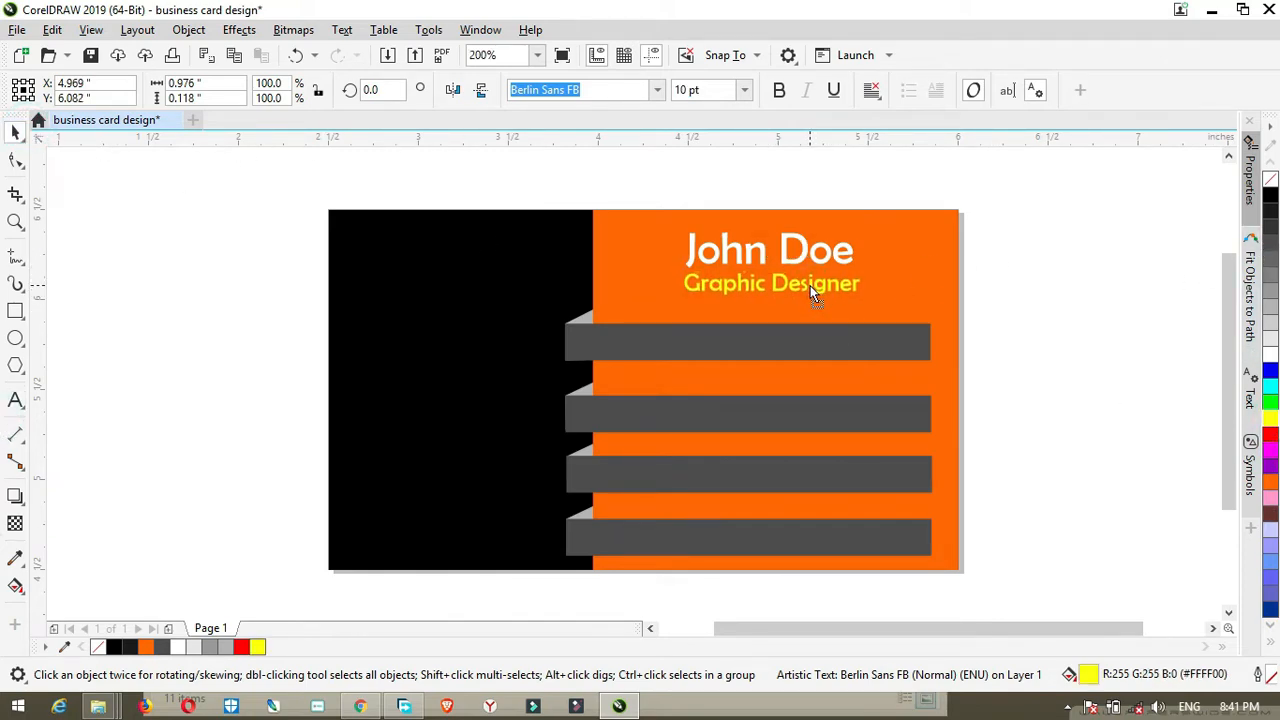
click(874, 340)
key(Escape)
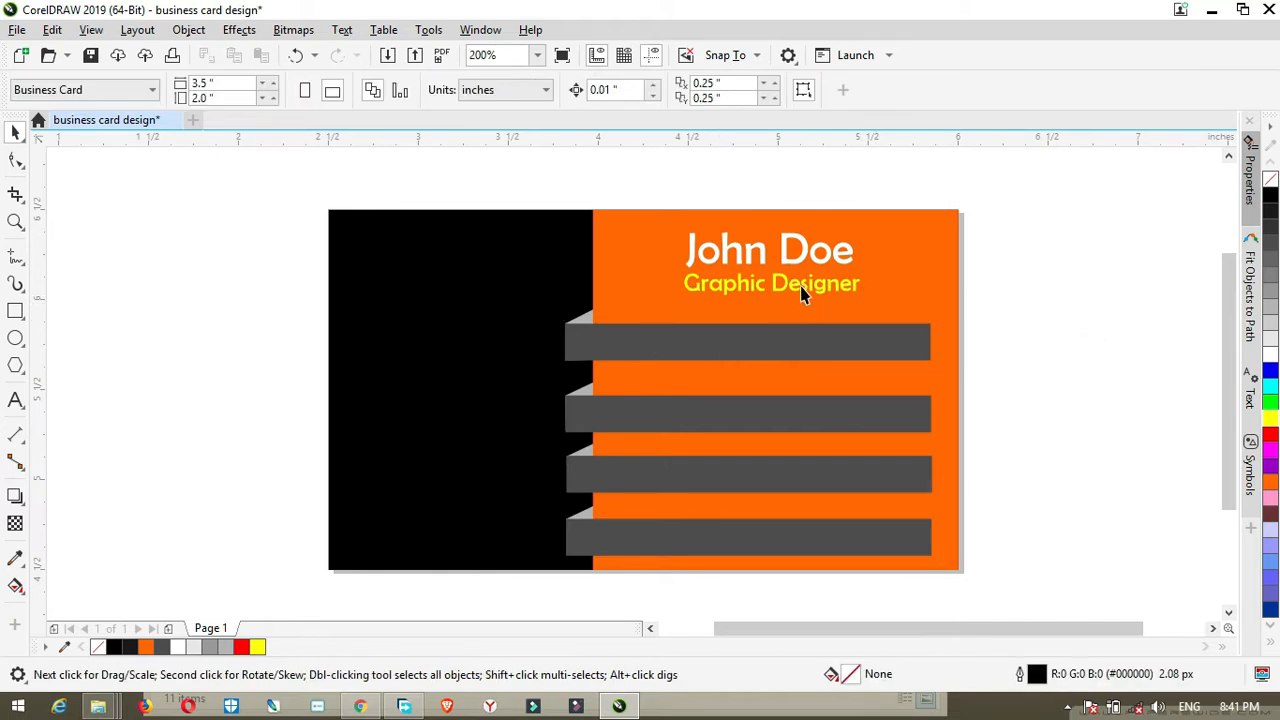
- Copy the yellow job title onto the first and second gray strips, the second copy at X 4.953 in, Y 5.347 in
drag(800, 290, 816, 418)
scroll(986, 419, down, 1)
scroll(924, 412, up, 2)
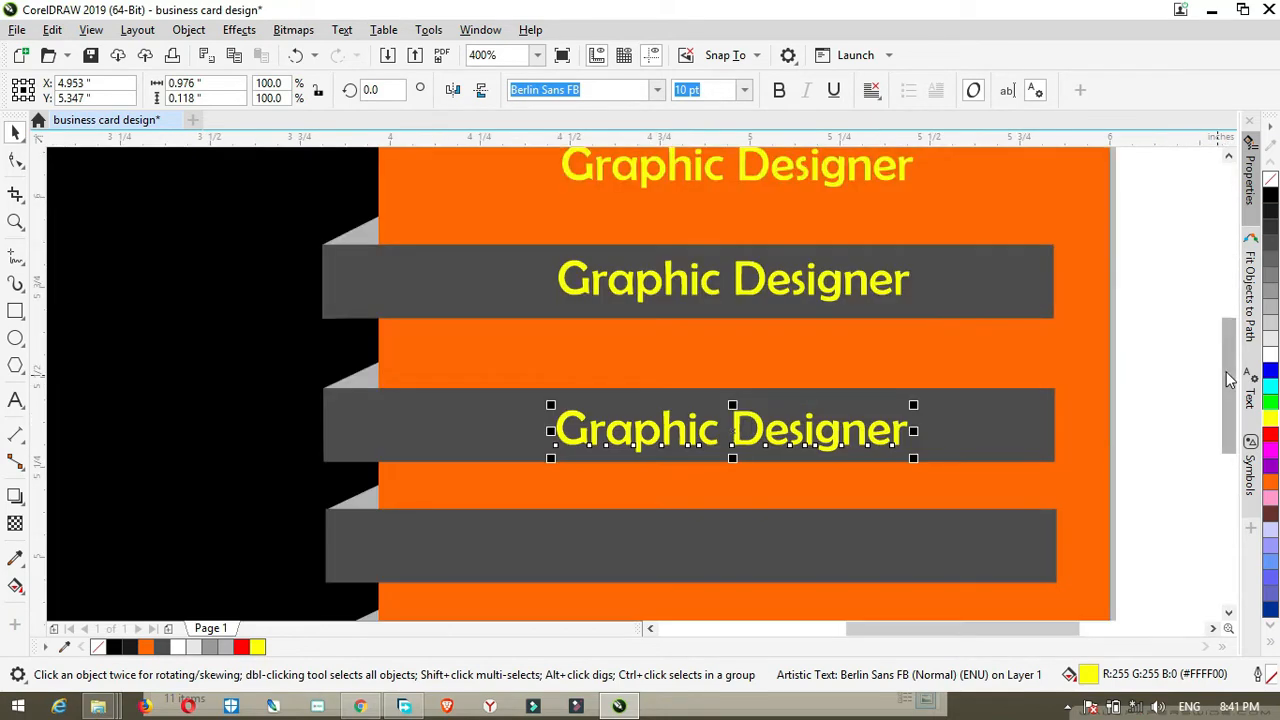
- Copy the yellow text onto the third and fourth gray strips, the last copy at X 4.959 in, Y 4.686 in
drag(1229, 377, 1229, 428)
click(794, 371)
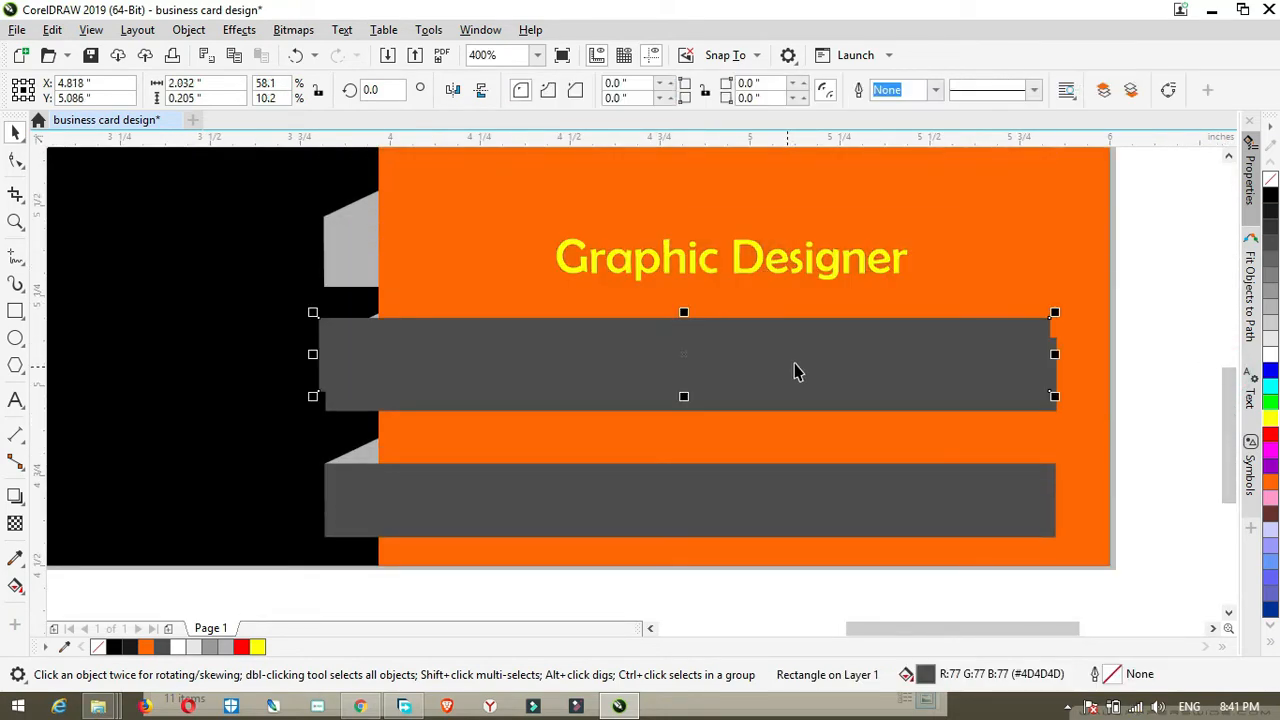
click(800, 263)
drag(800, 263, 806, 494)
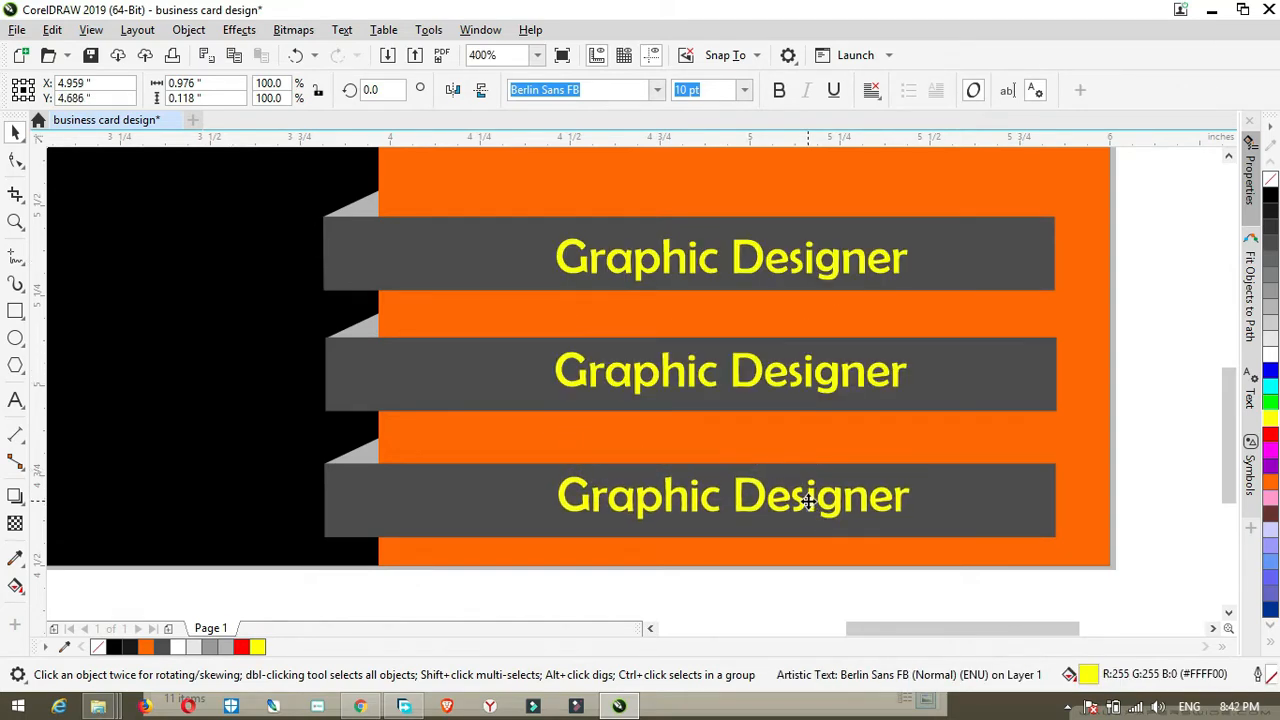
- Replace the first strip's text with the contact e-mail address
scroll(843, 398, down, 1)
click(836, 258)
double_click(870, 255)
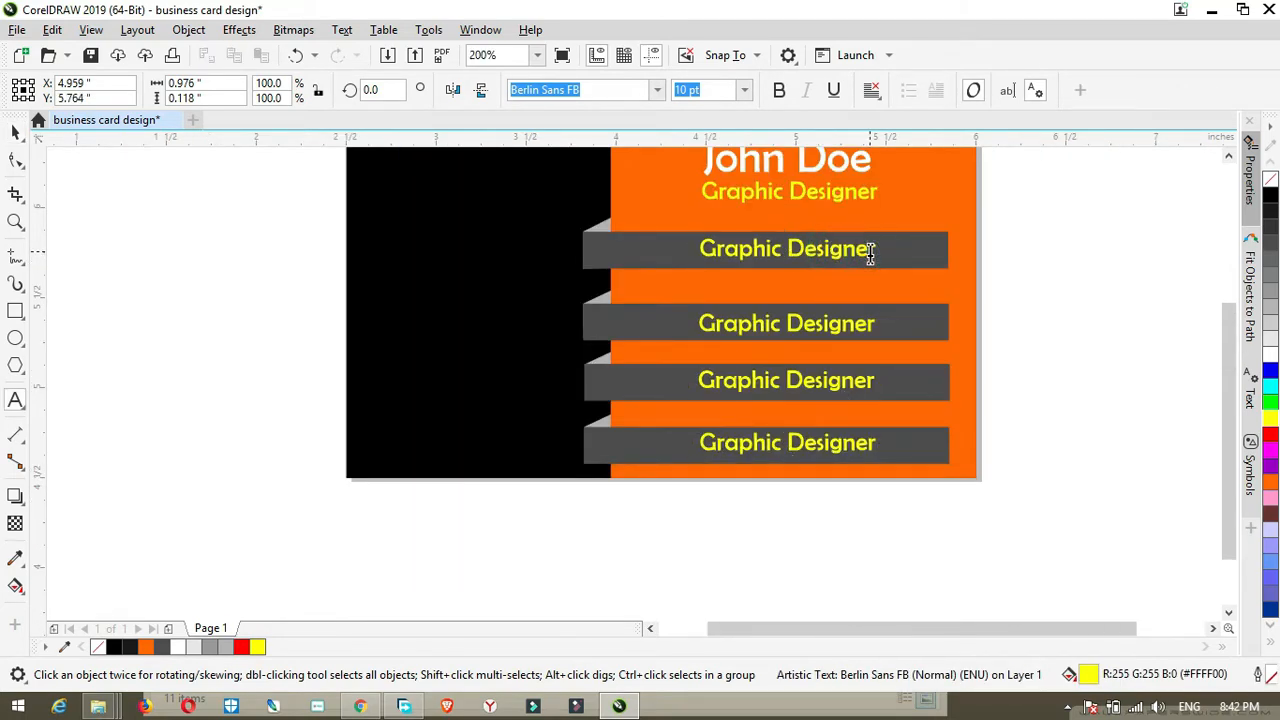
key(BackSpace)
key(BackSpace)
key(BackSpace)
key(BackSpace)
key(BackSpace)
key(BackSpace)
key(BackSpace)
key(BackSpace)
key(BackSpace)
key(BackSpace)
key(BackSpace)
key(BackSpace)
key(BackSpace)
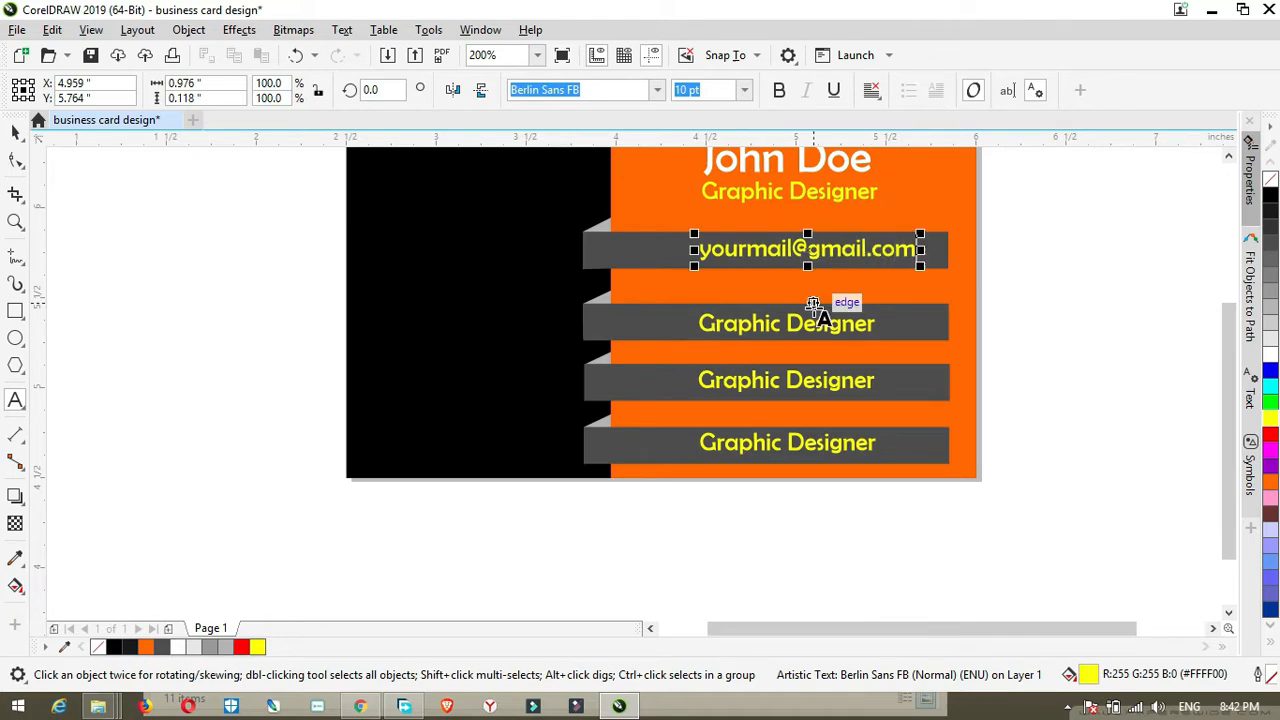
- Change the second strip's text to "Contact Number" and the third strip's text to "Your Address"
click(866, 323)
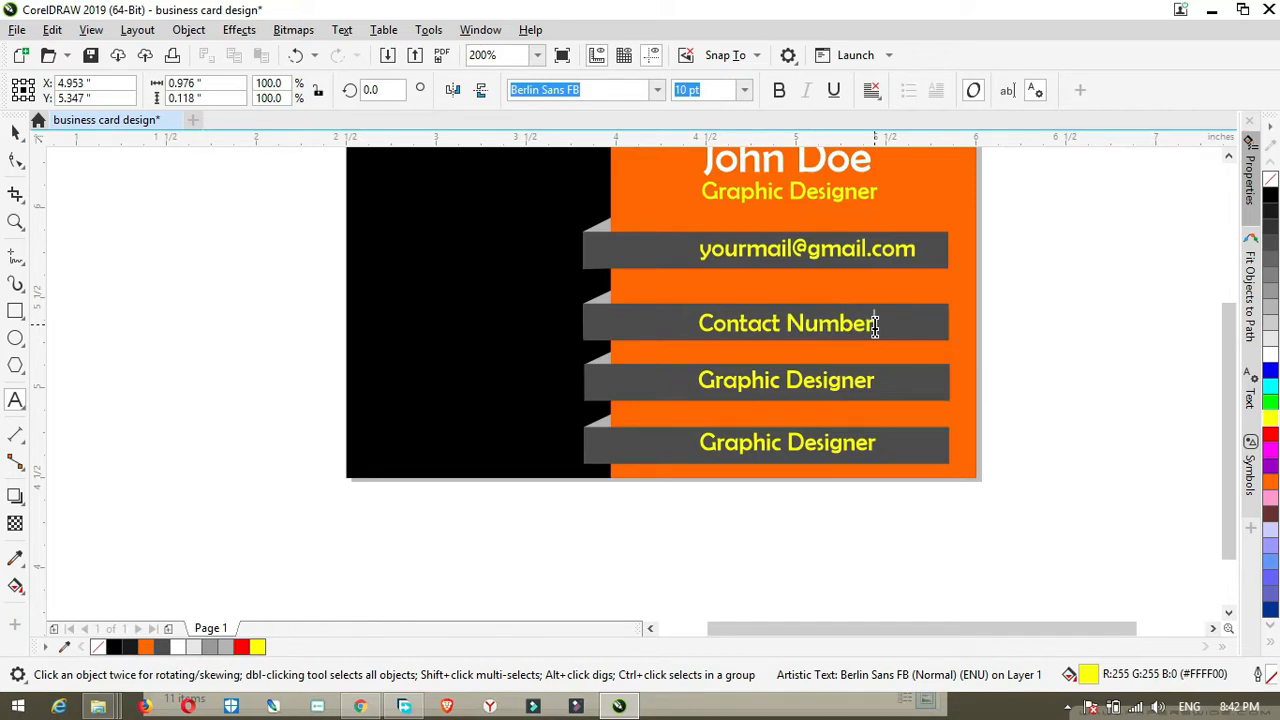
double_click(868, 380)
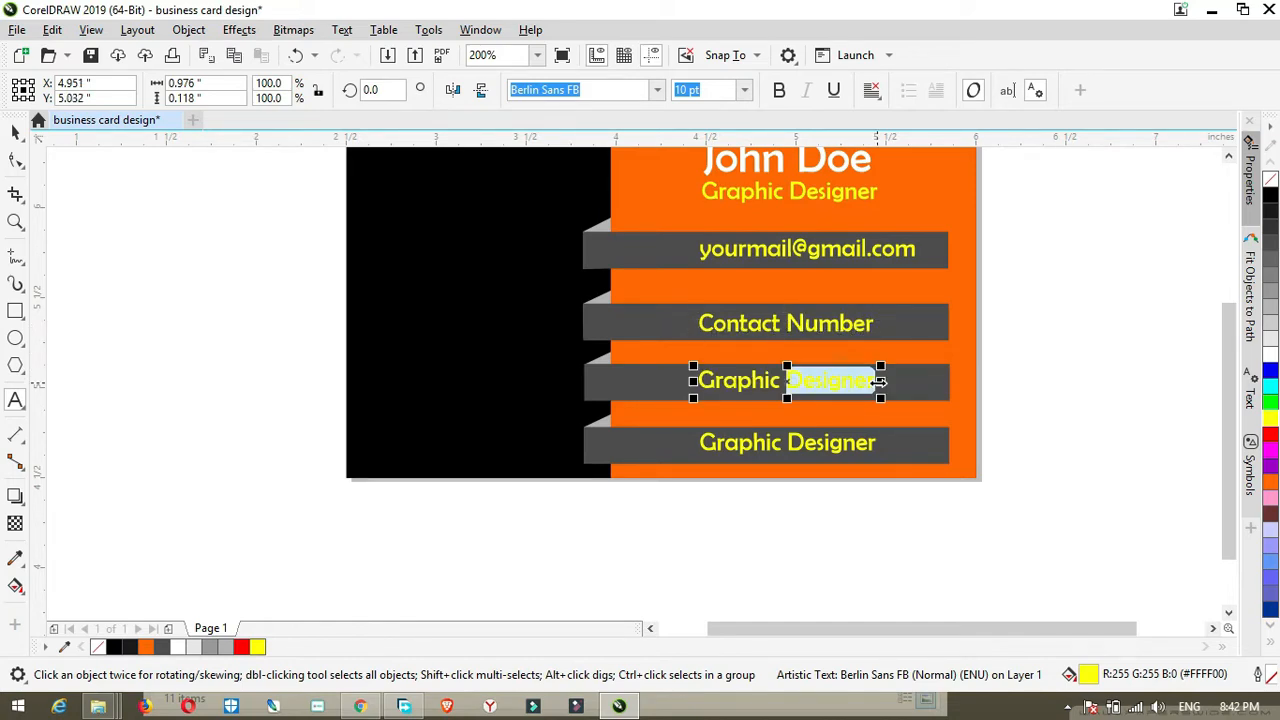
click(873, 386)
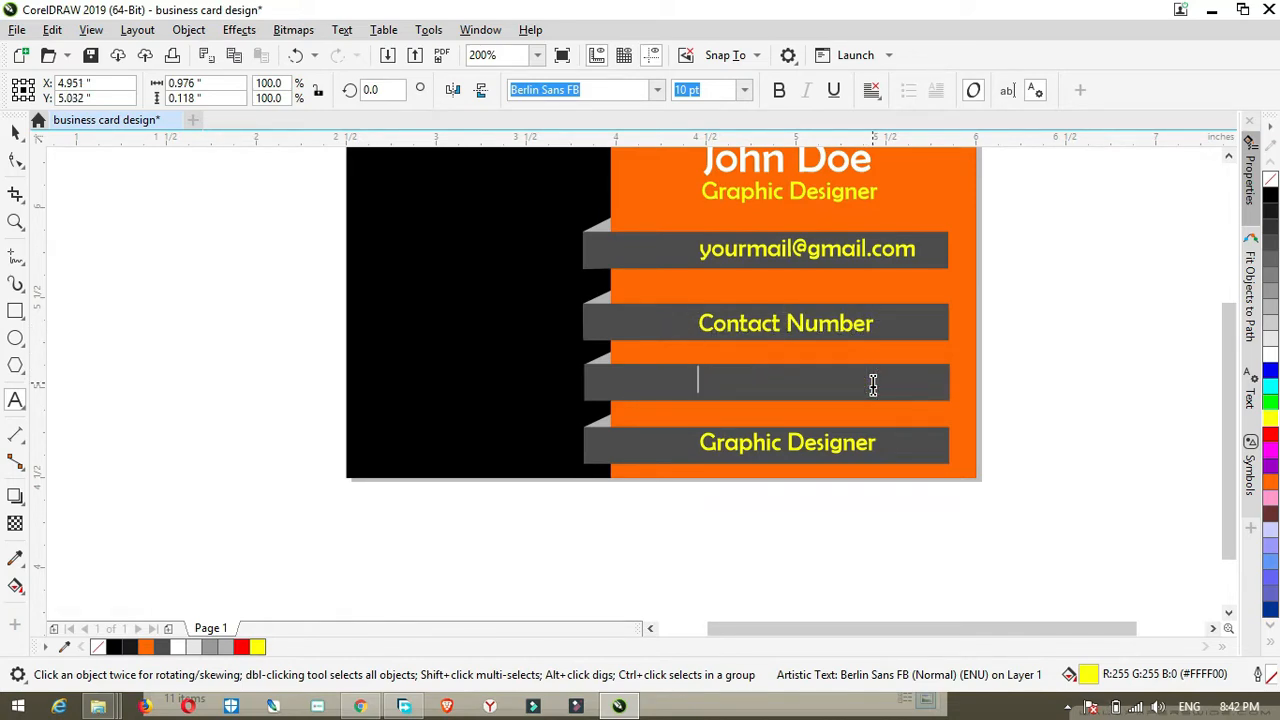
text(Your Address)
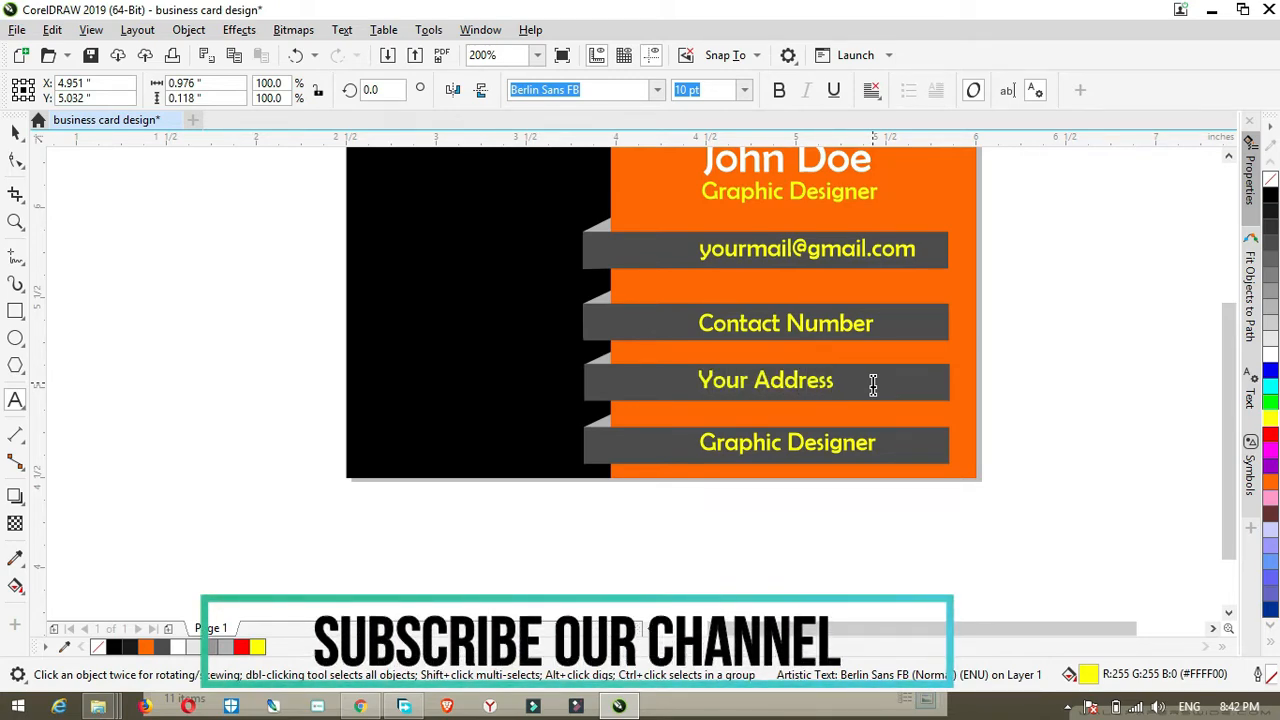
- Replace the text on the fourth gray strip with "yourwebsite.com"
double_click(840, 446)
click(871, 443)
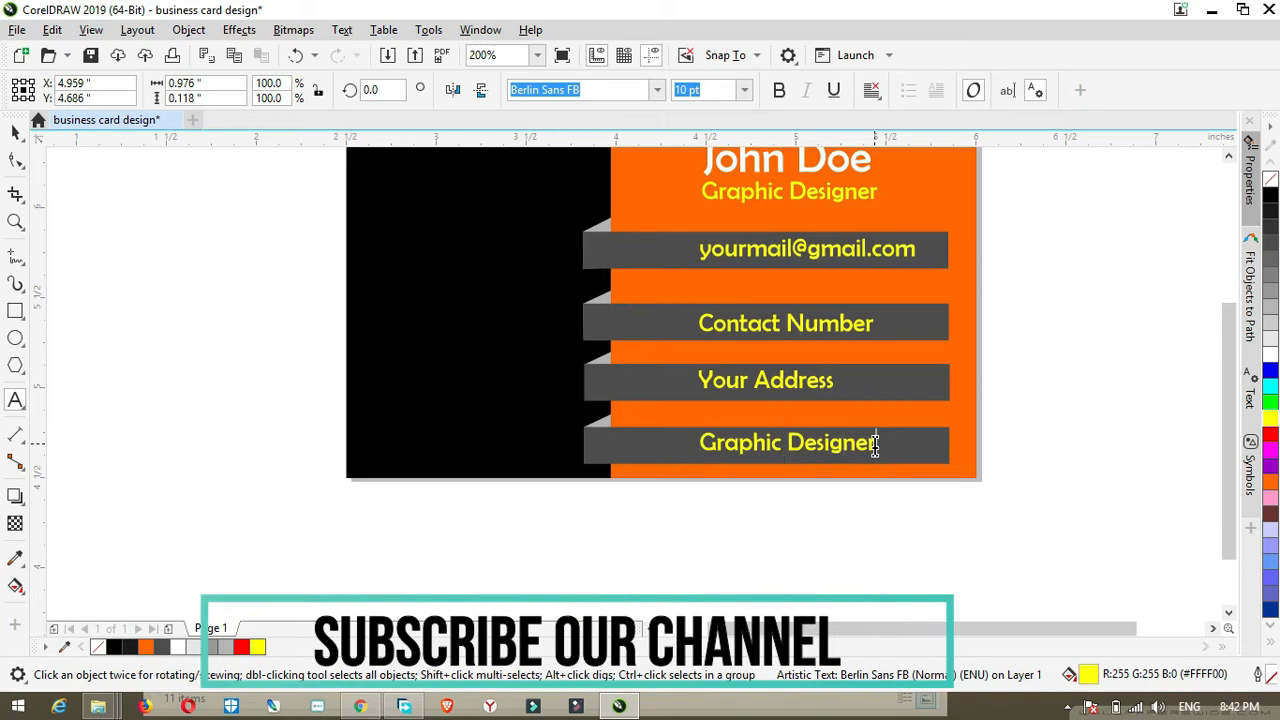
key(BackSpace)
key(BackSpace)
key(BackSpace)
key(BackSpace)
key(BackSpace)
key(BackSpace)
key(BackSpace)
key(BackSpace)
key(BackSpace)
key(BackSpace)
key(BackSpace)
key(BackSpace)
key(BackSpace)
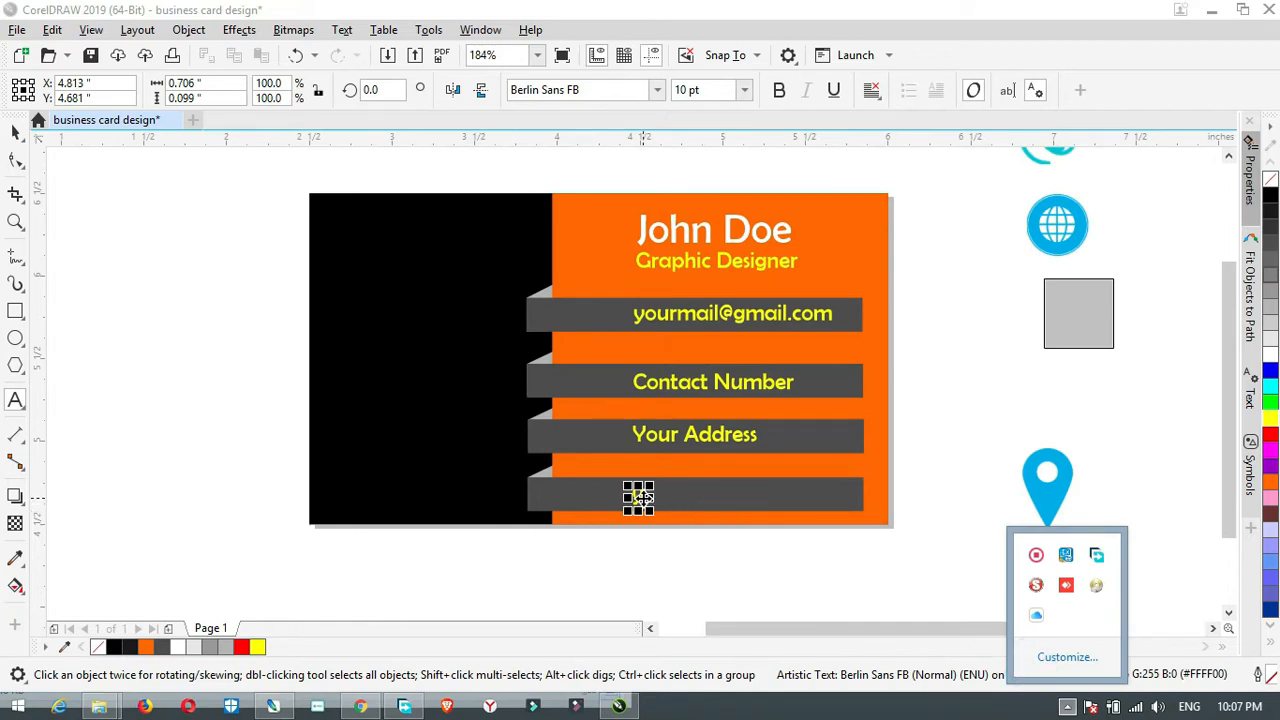
click(643, 498)
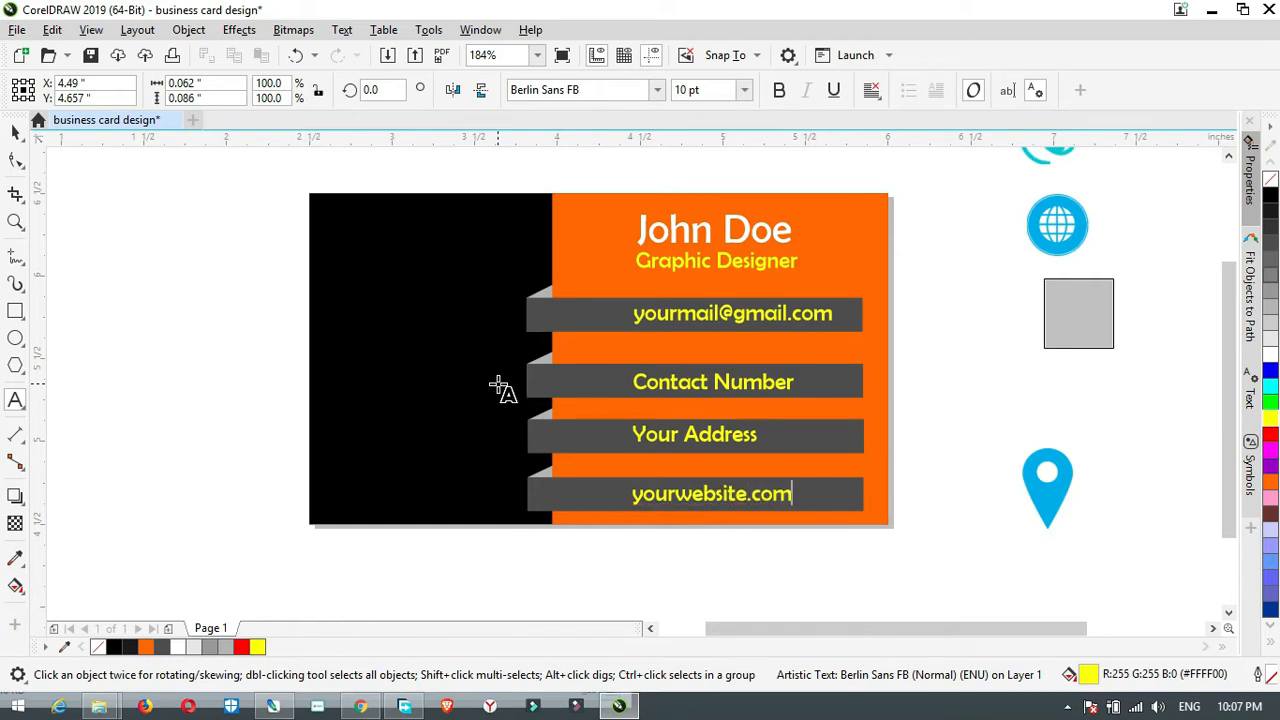
click(16, 130)
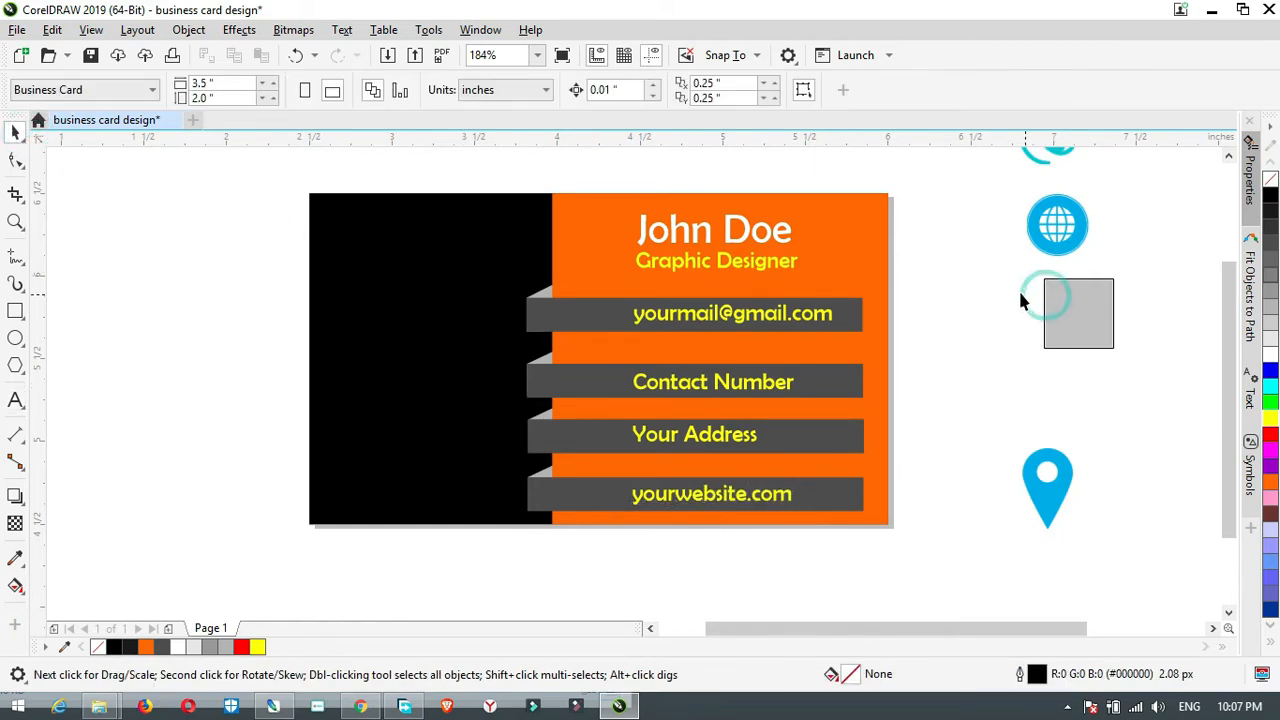
- Place the mail icon at the folded end of the first strip, scaled to 0.135 in, at X 3.942 in, Y 5.779 in
scroll(1029, 294, down, 3)
drag(1027, 170, 790, 266)
scroll(750, 305, up, 3)
scroll(750, 305, up, 3)
scroll(870, 300, down, 4)
scroll(963, 300, up, 2)
scroll(800, 275, up, 2)
scroll(851, 266, down, 2)
scroll(875, 285, up, 2)
scroll(1015, 305, down, 4)
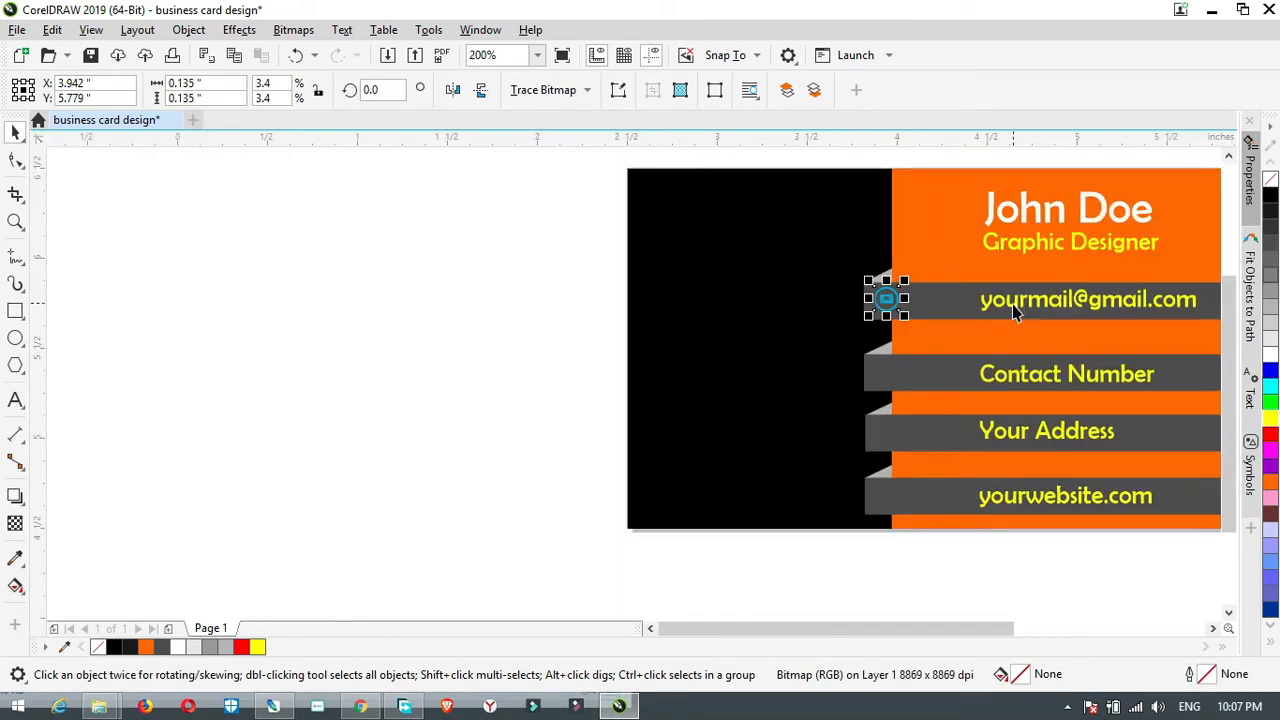
- Move the e-mail text on the first strip next to the mail icon, at X 4.664 in, Y 5.774 in
scroll(1043, 308, up, 2)
drag(1037, 311, 966, 311)
scroll(1100, 345, down, 2)
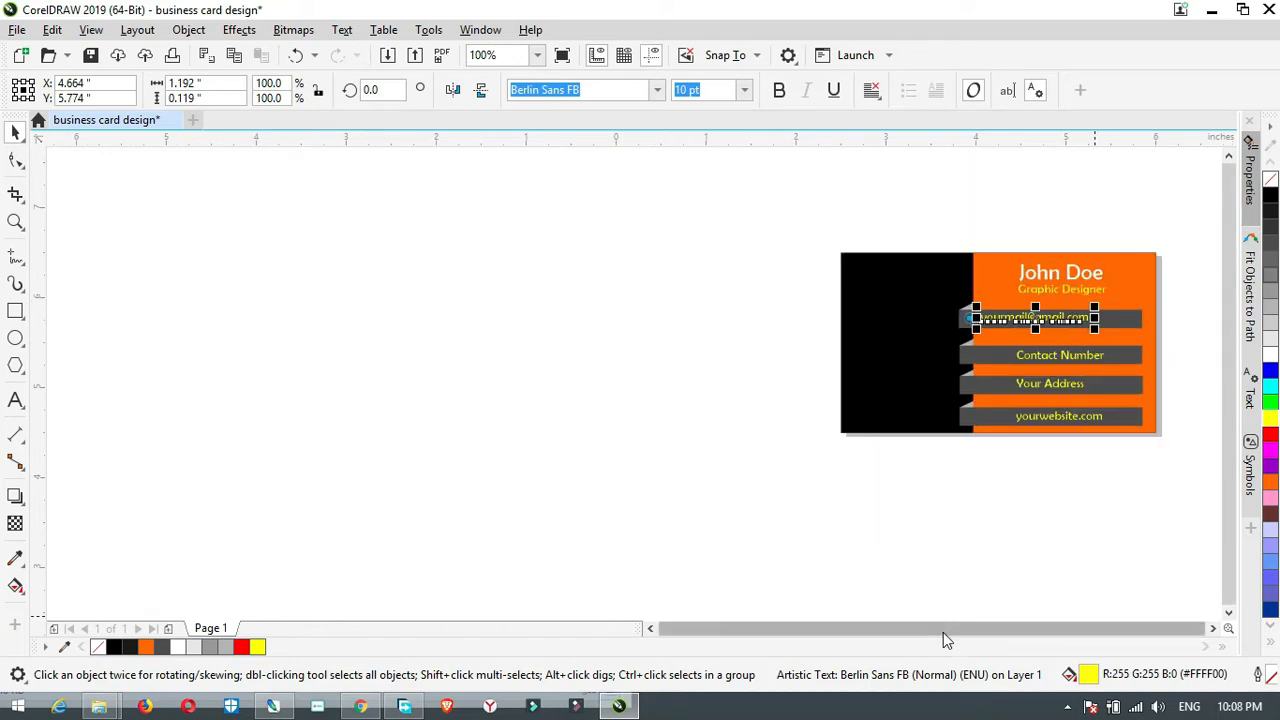
- Fit the phone icon at the folded end of the second strip and move "Contact Number" beside it, at X 4.556 in, Y 5.365 in
drag(943, 632, 990, 632)
click(1010, 220)
drag(1010, 220, 771, 349)
scroll(751, 345, up, 2)
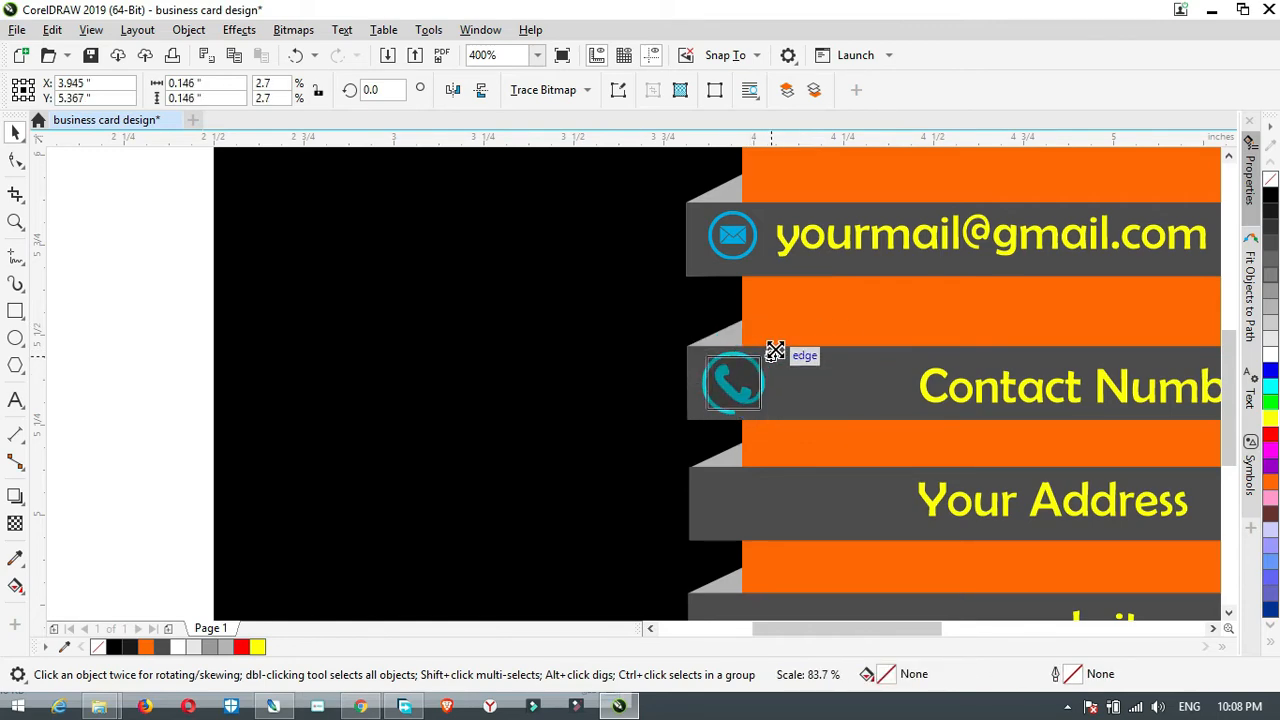
click(1023, 390)
drag(1023, 390, 879, 386)
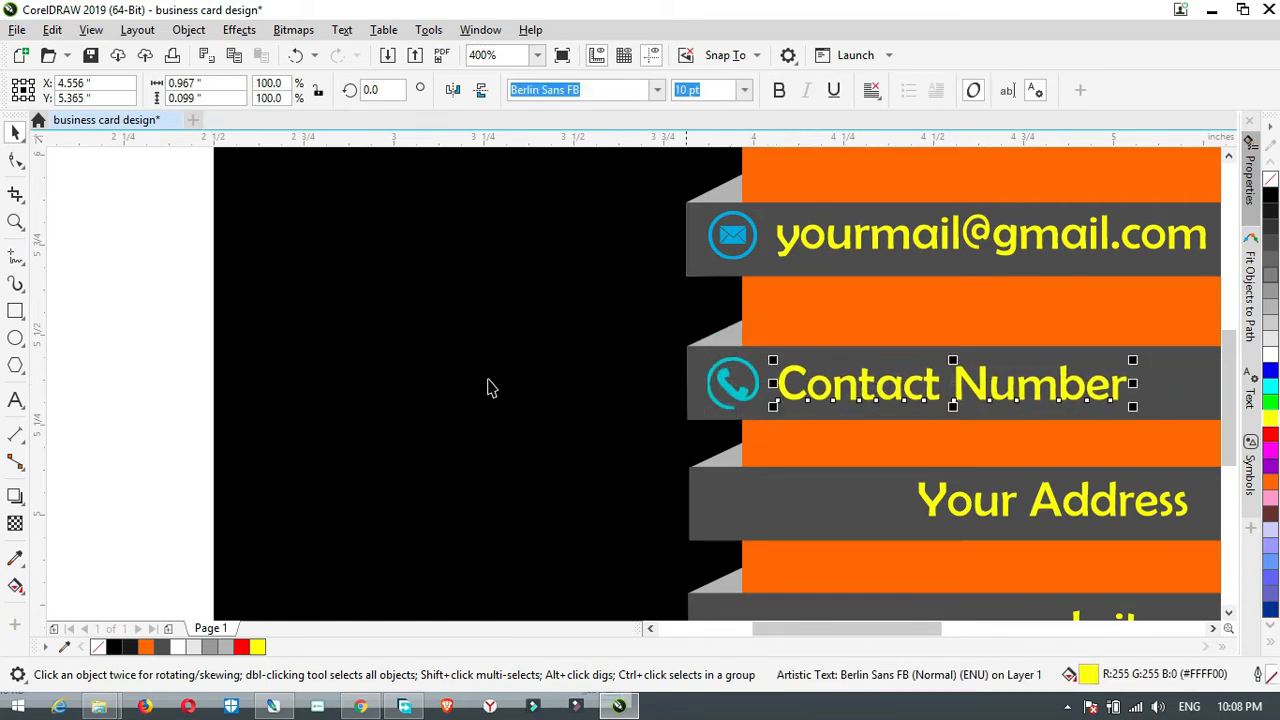
- Add a vertical guideline at X 4.016 in and place the location pin, scaled to 0.141 in, at the folded end of the third strip
click(760, 349)
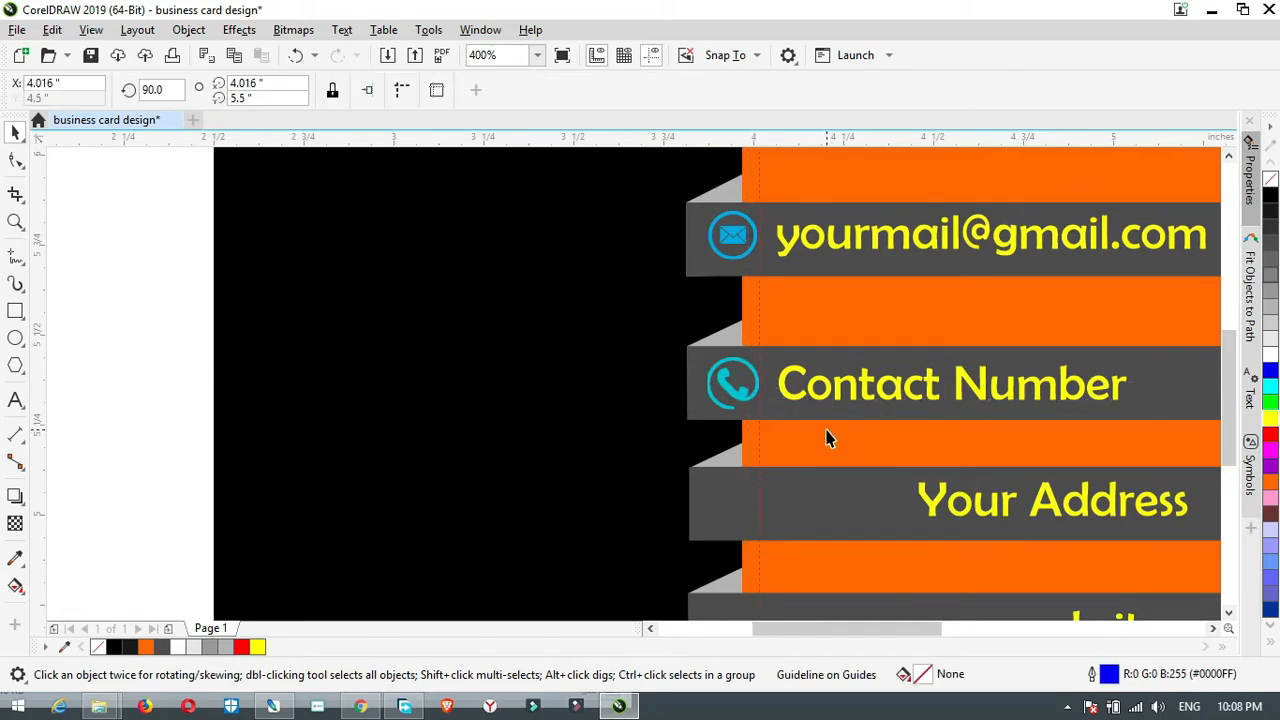
scroll(829, 437, down, 2)
drag(929, 631, 1000, 630)
scroll(808, 488, down, 4)
scroll(808, 488, up, 2)
click(929, 506)
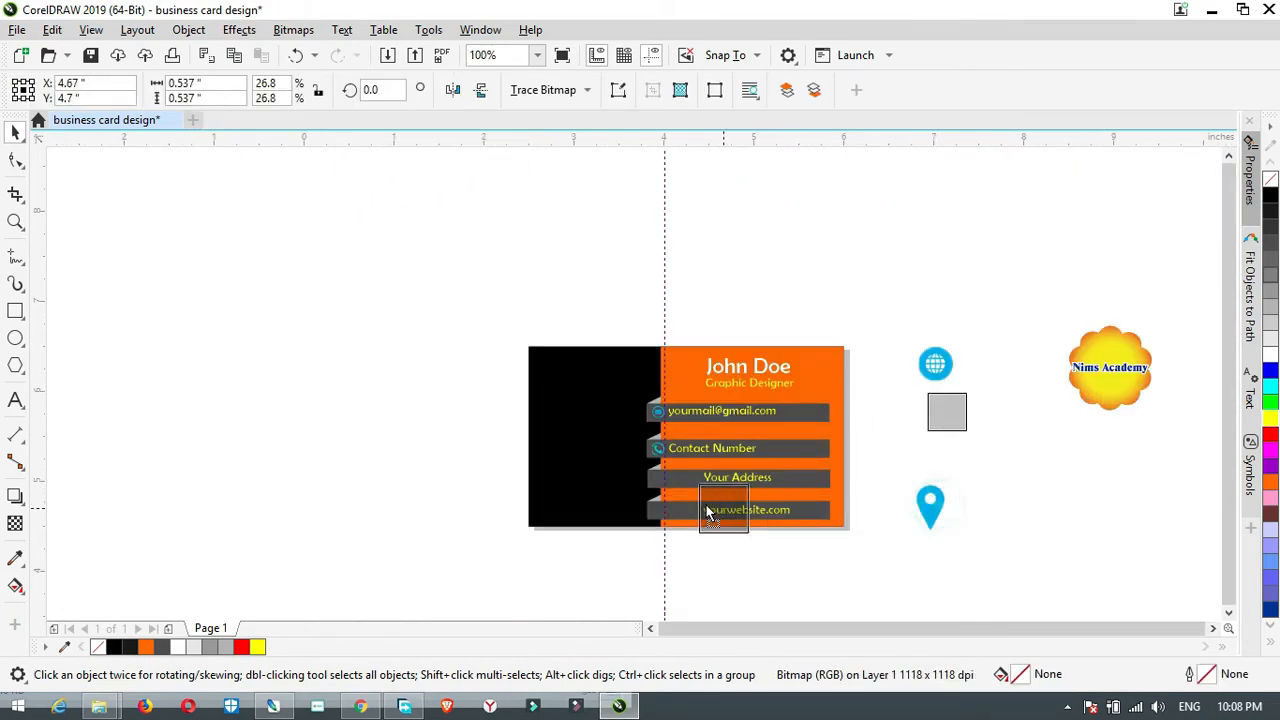
scroll(929, 506, up, 4)
drag(797, 464, 724, 489)
drag(817, 421, 750, 514)
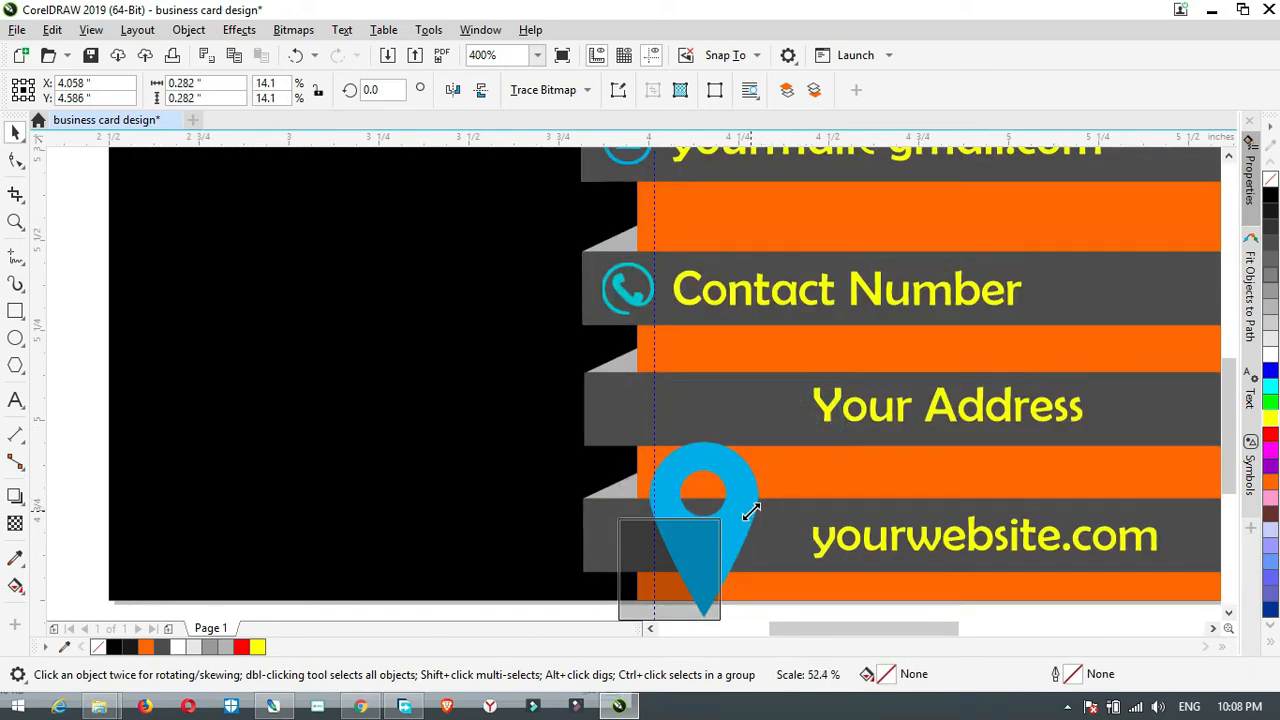
drag(641, 566, 612, 420)
drag(704, 360, 668, 379)
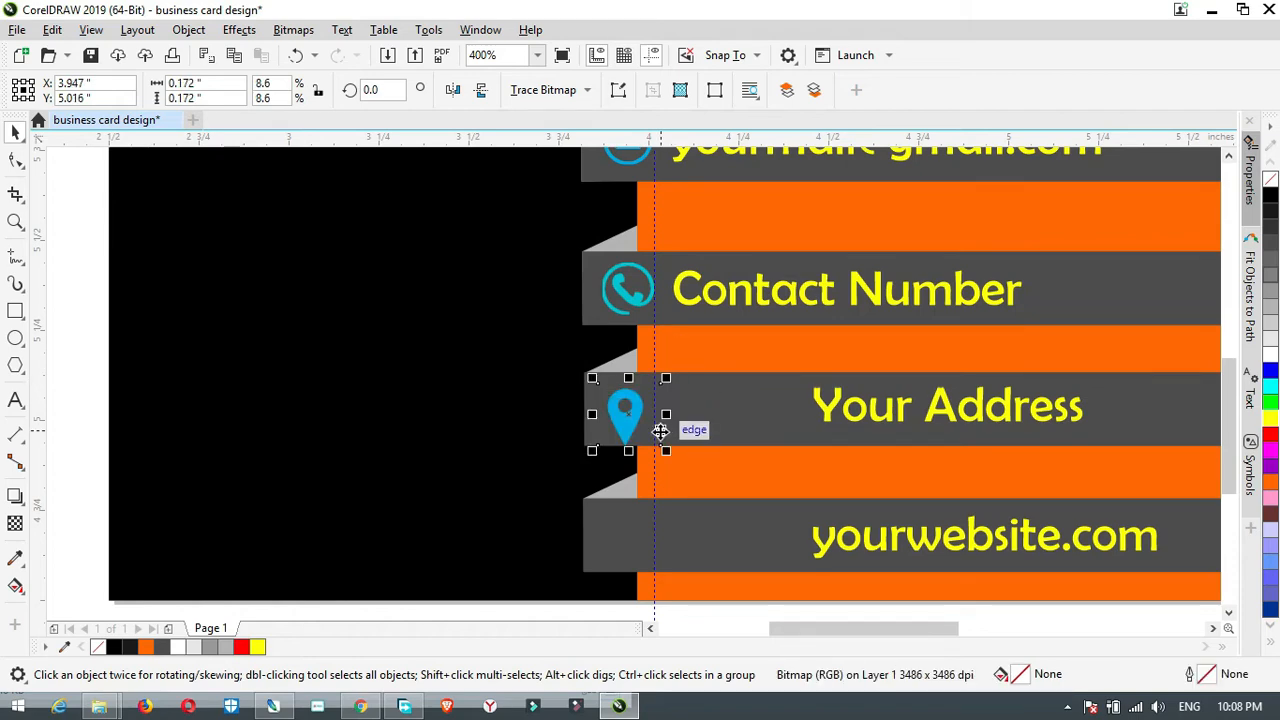
drag(623, 422, 627, 413)
drag(675, 371, 590, 410)
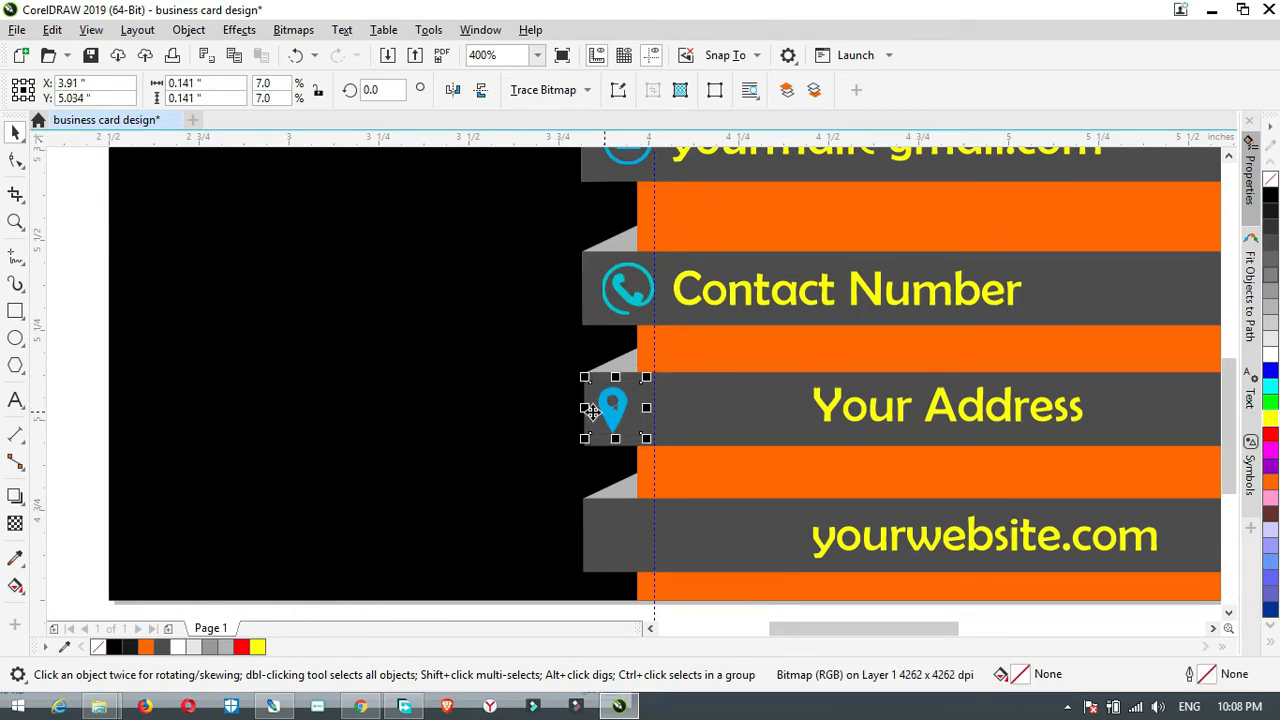
- Place the globe icon at the folded end of the fourth strip, scaled to 0.171 in, at X 3.925 in, Y 4.676 in
scroll(298, 378, down, 1)
drag(1008, 198, 485, 447)
scroll(435, 478, up, 2)
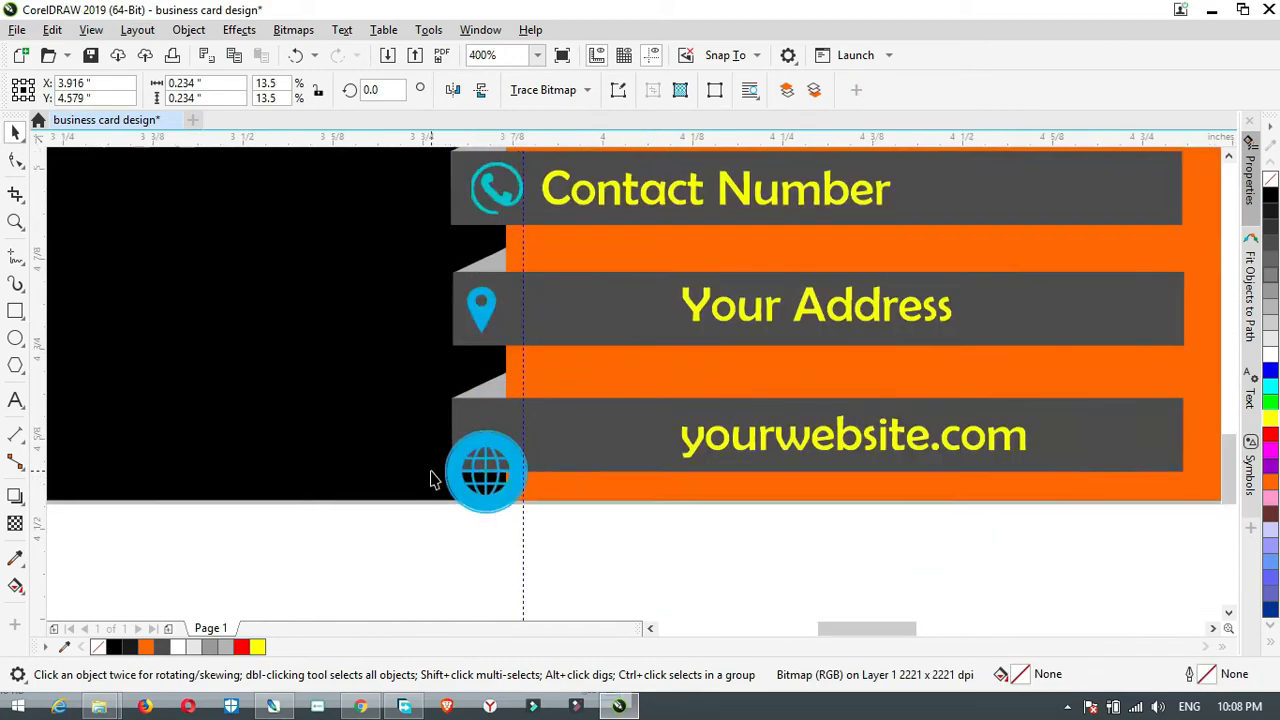
drag(610, 390, 606, 346)
drag(569, 409, 576, 394)
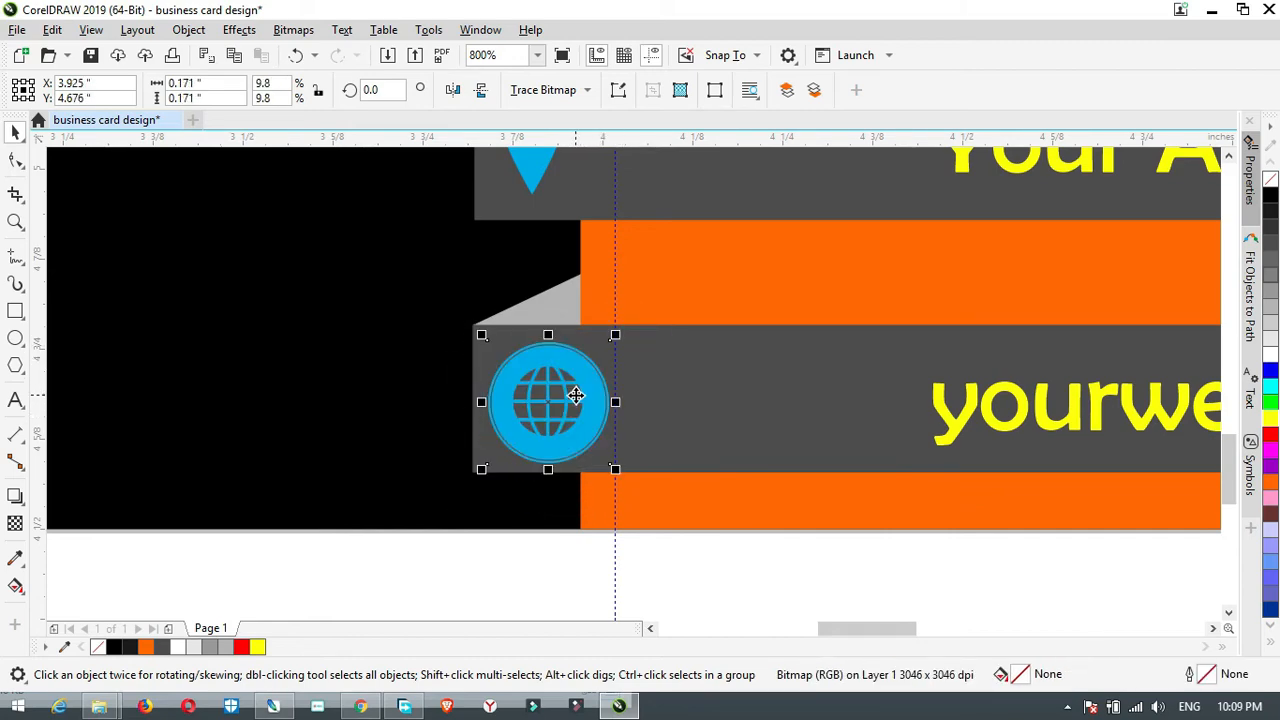
- Shift the location pin on the third strip to X 3.93 in, Y 5.034 in, in line with the globe icon
scroll(574, 394, down, 2)
scroll(556, 366, up, 1)
drag(581, 308, 594, 320)
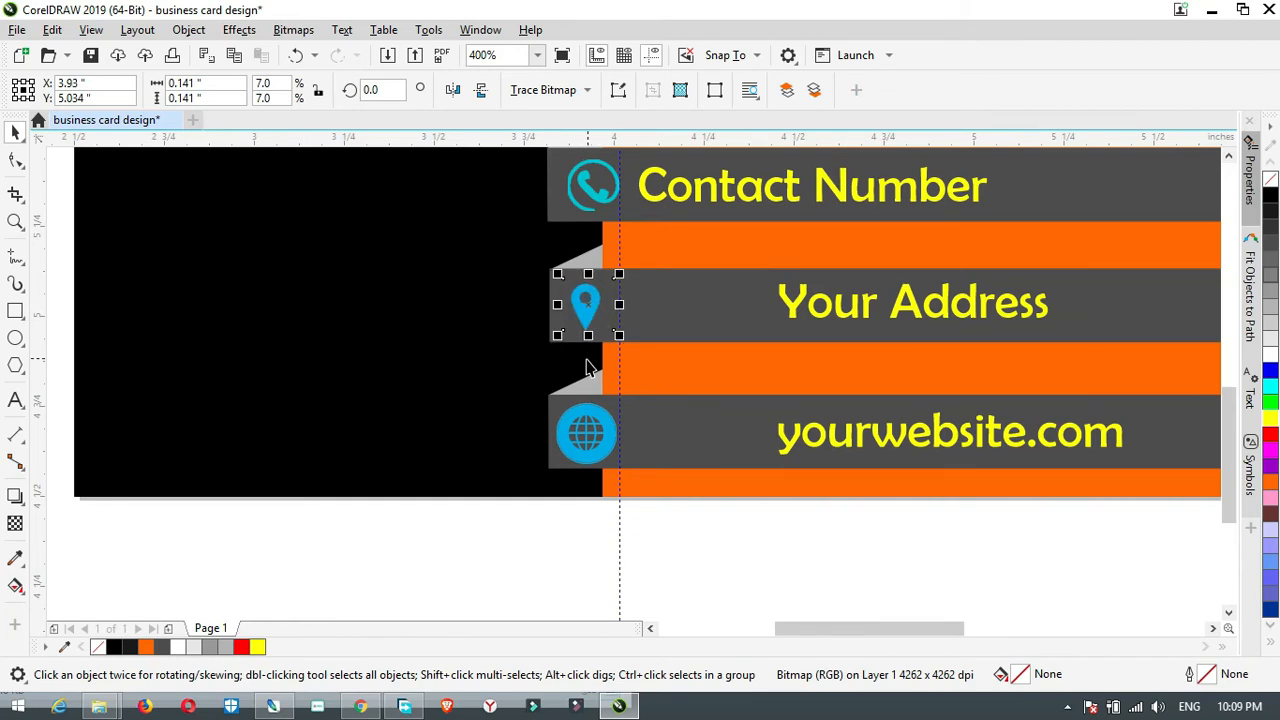
scroll(590, 368, down, 1)
click(748, 511)
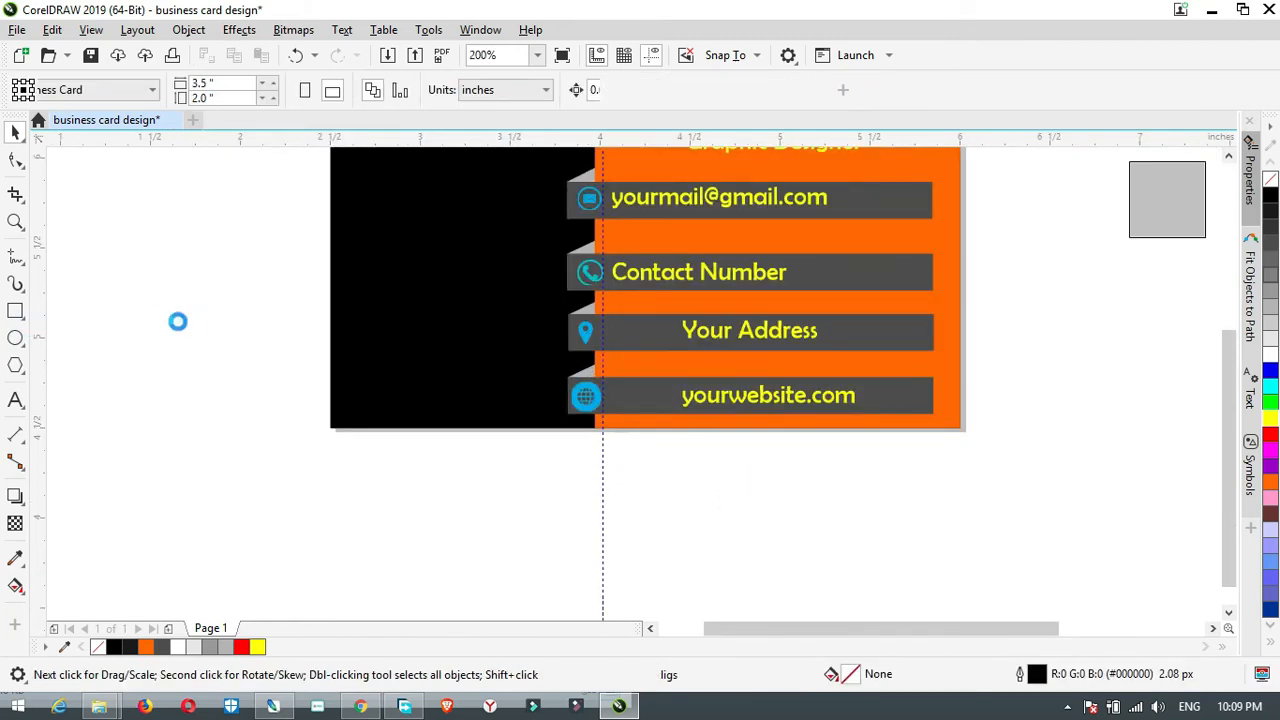
- Draw a circle about 0.292 in wide outside the card beside its black half, with a smaller concentric circle inside
click(940, 578)
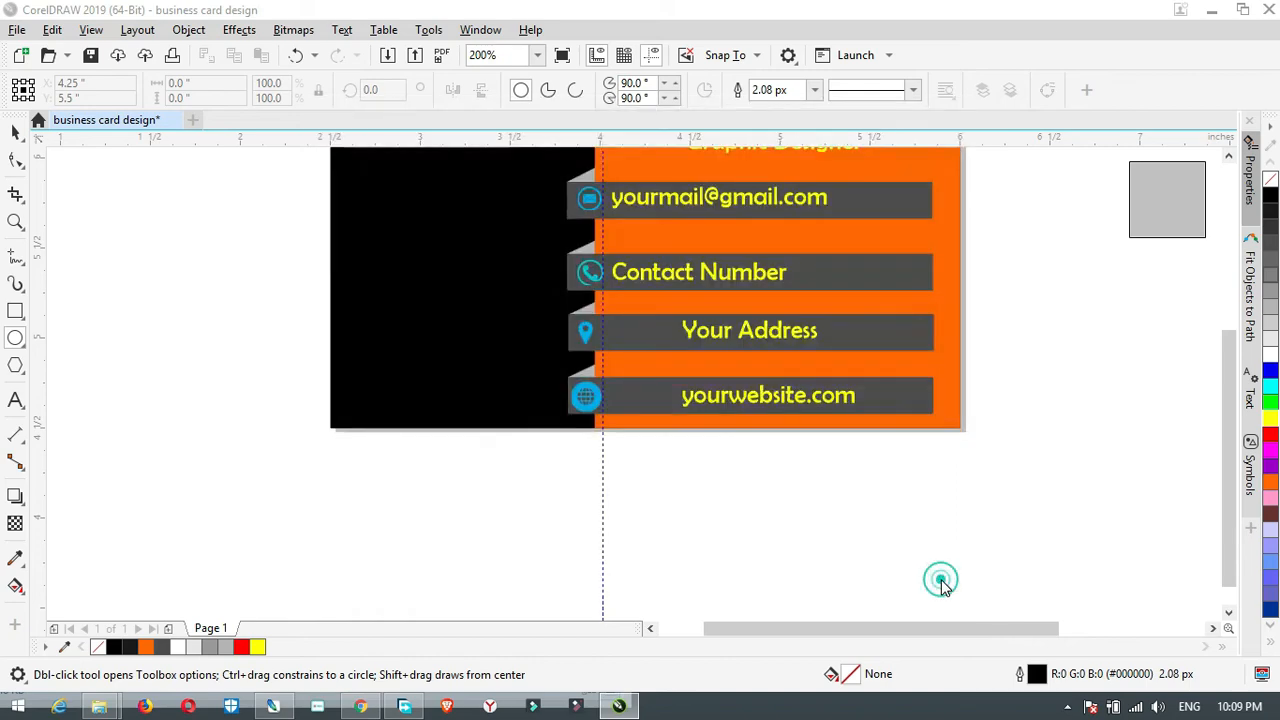
drag(116, 305, 174, 363)
right_click(174, 363)
click(183, 363)
click(24, 132)
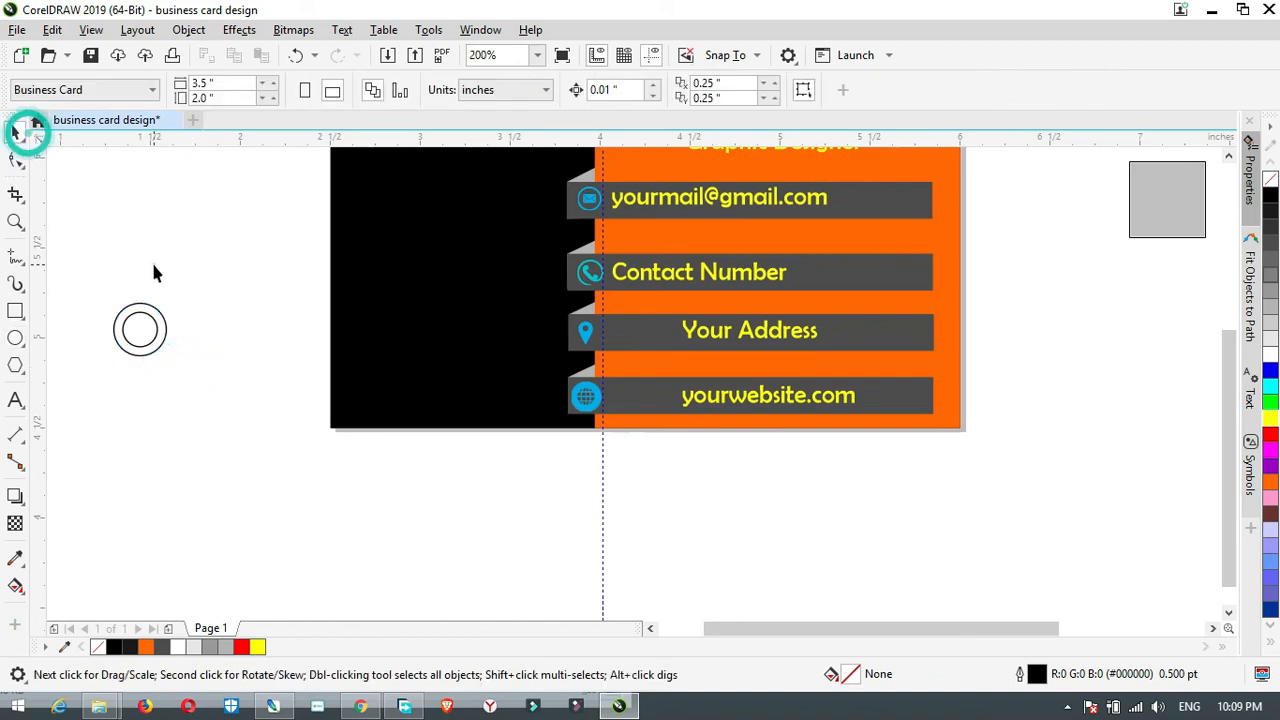
- Trim the two concentric circles against each other and select both resulting shapes
drag(90, 261, 209, 403)
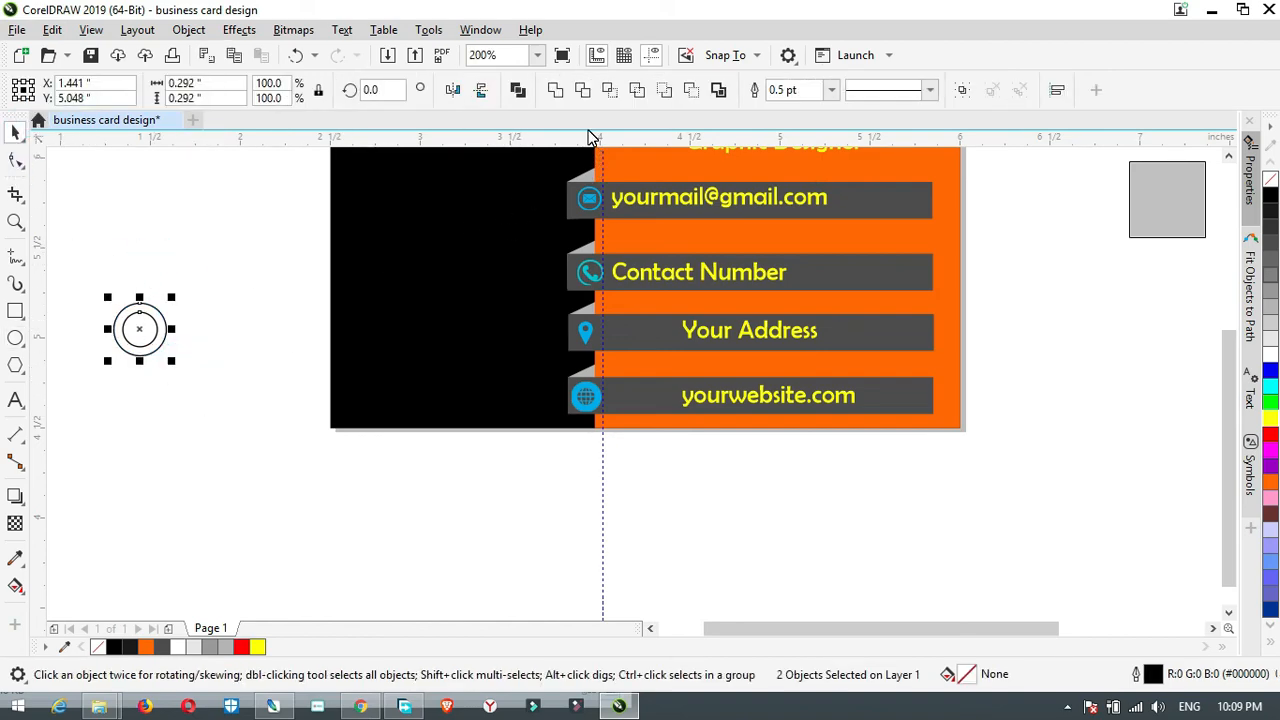
click(583, 91)
click(648, 408)
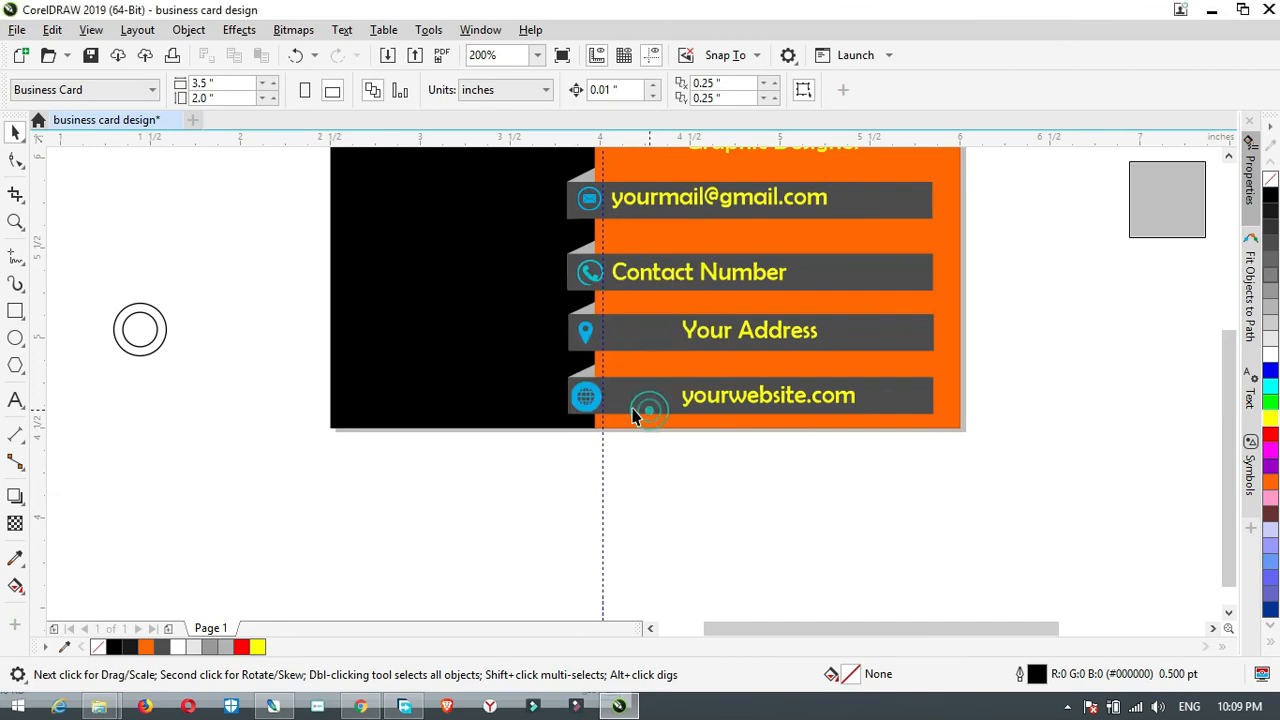
drag(94, 271, 193, 384)
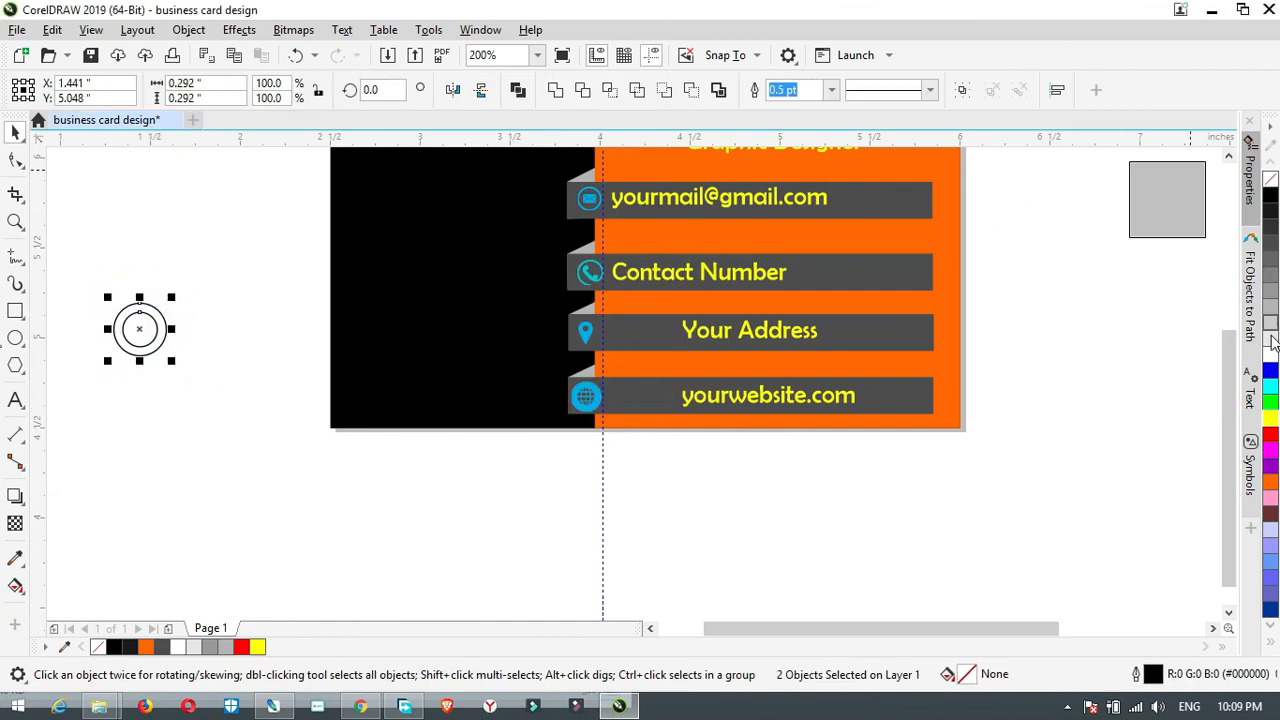